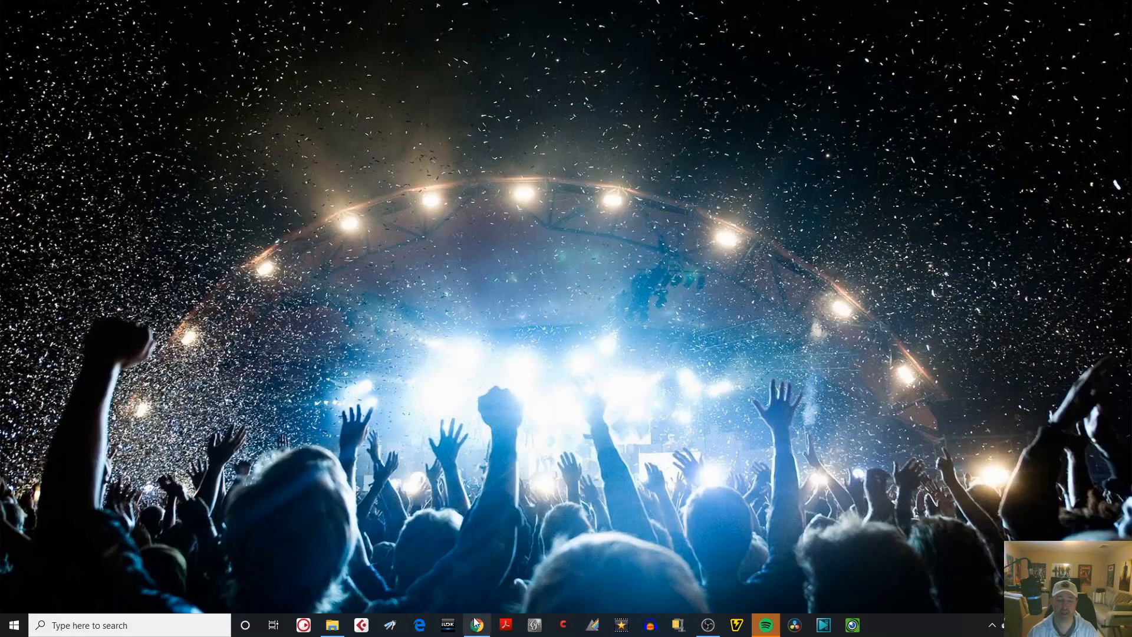
Open the website wordclouds.com in the Chrome browser.
click(477, 625)
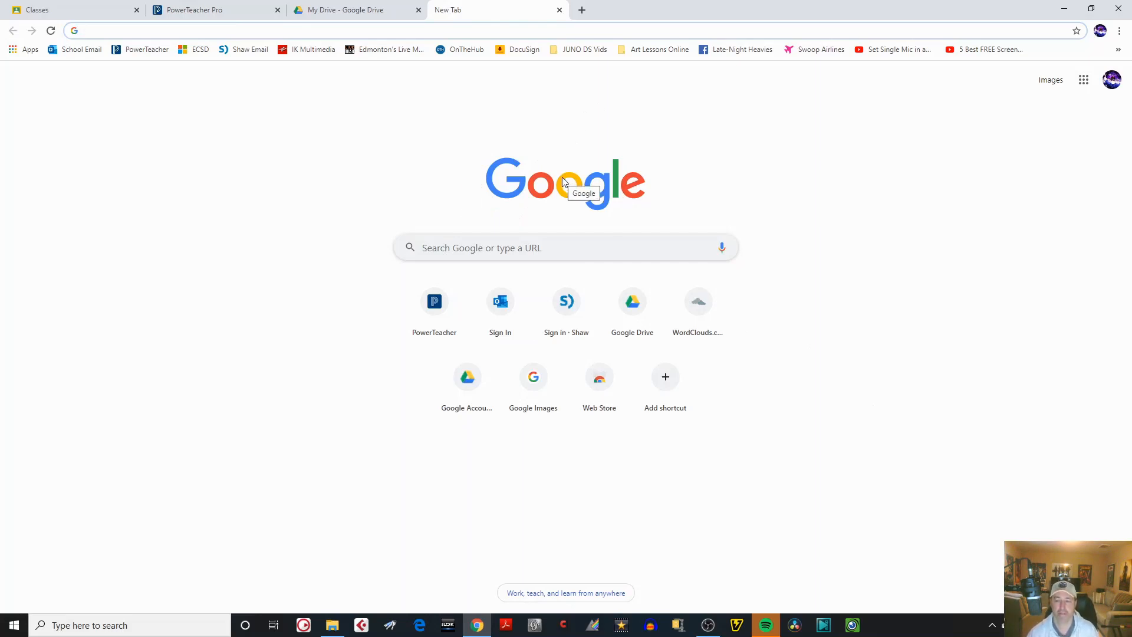
click(438, 248)
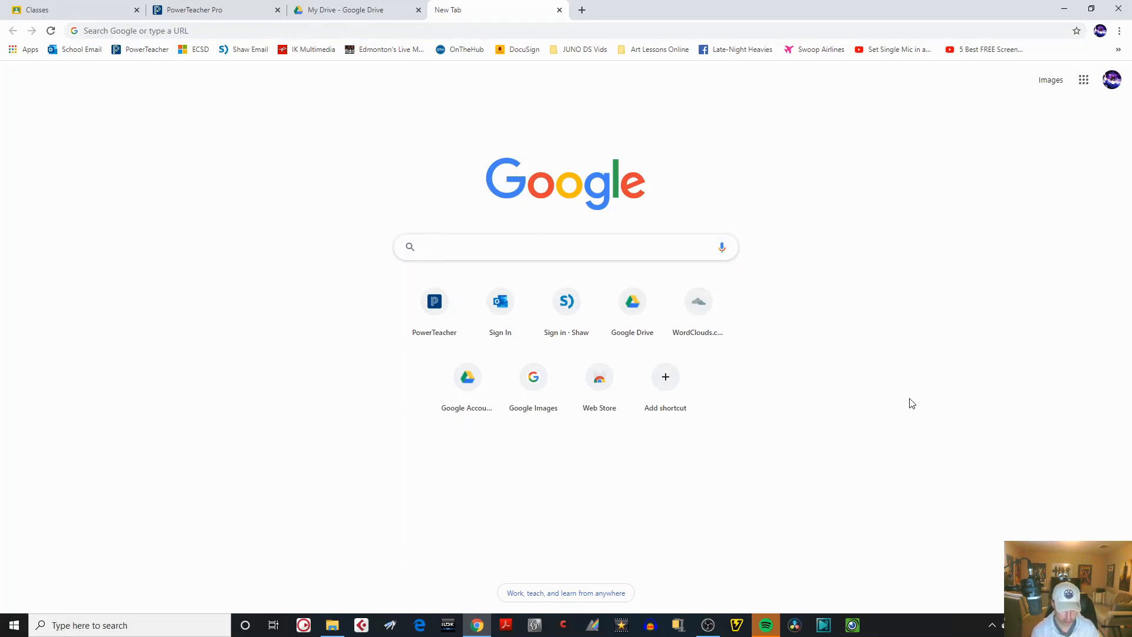
text(WOR)
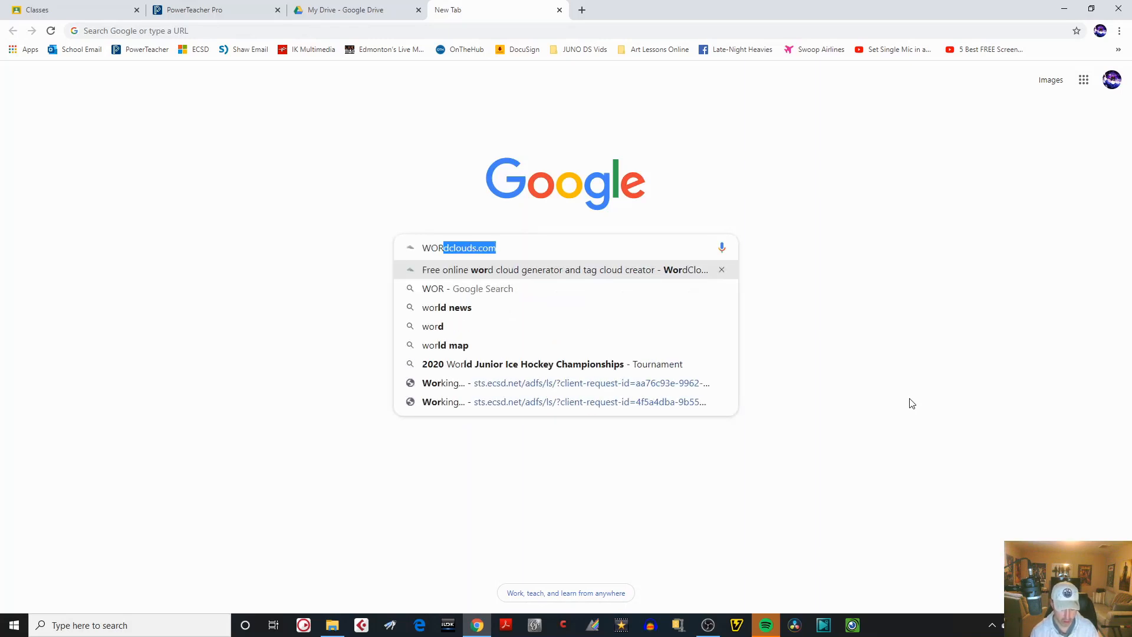
text(DCL)
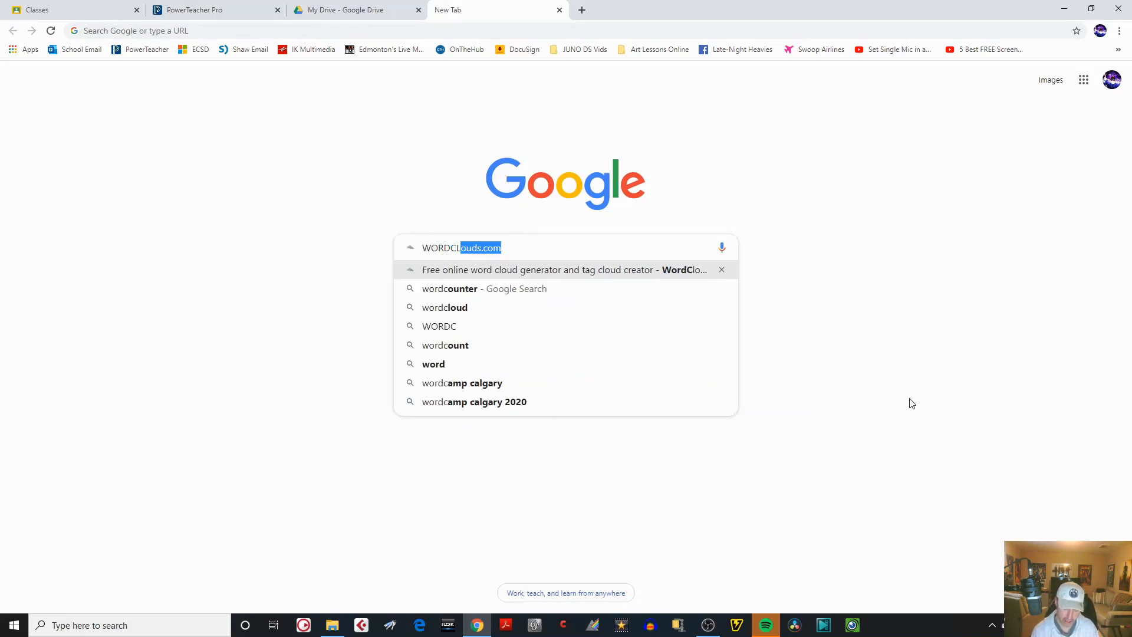
text(OUD)
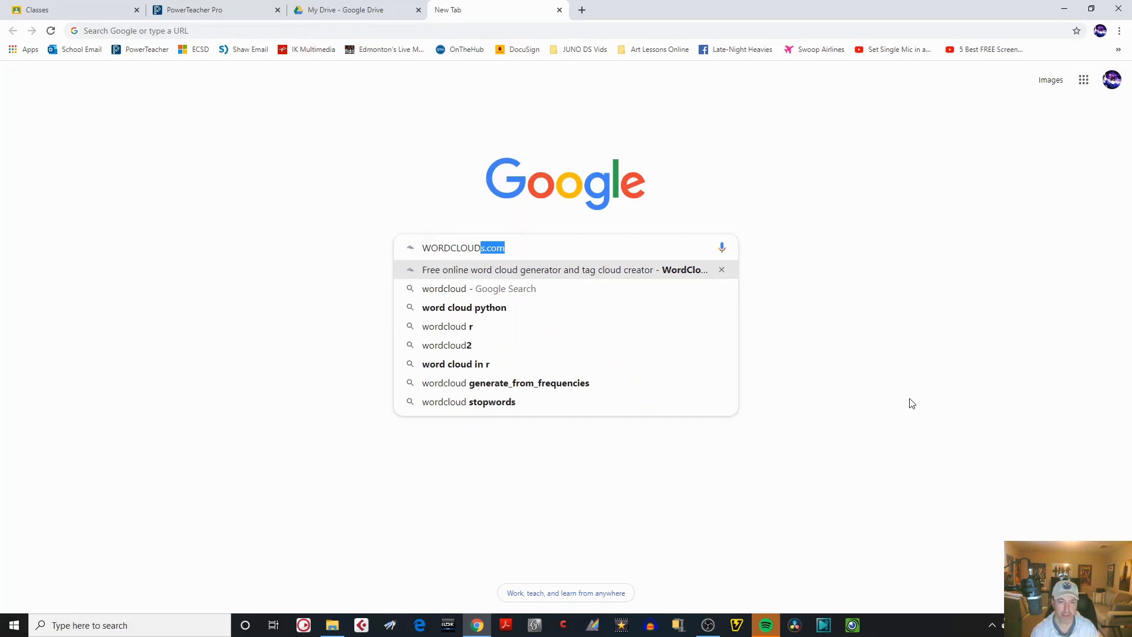
text(S)
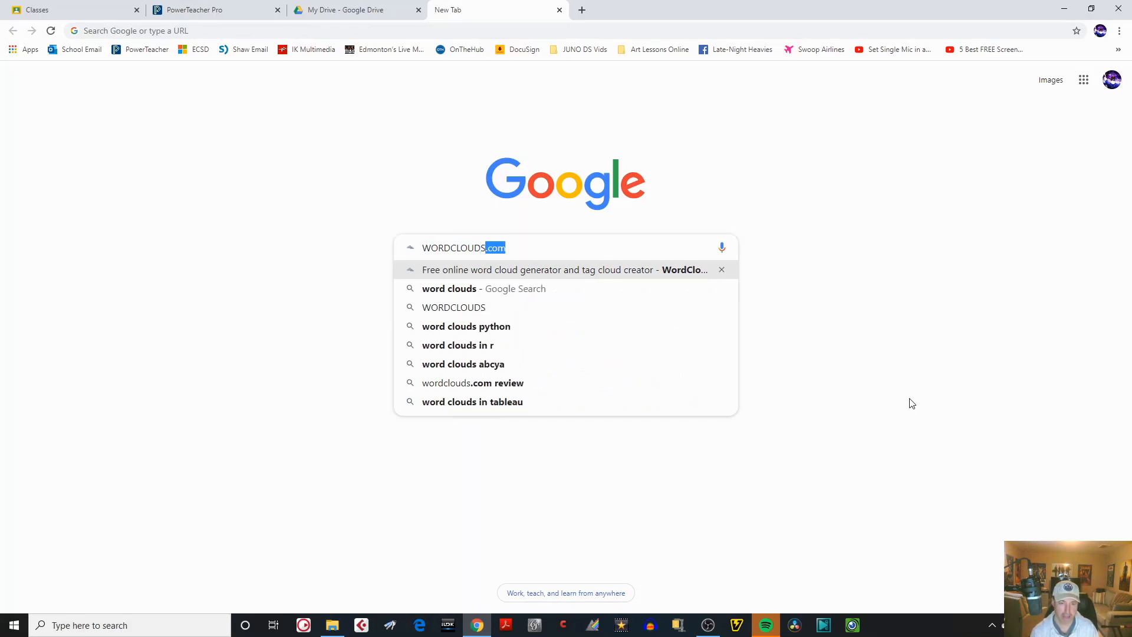
text(.COM)
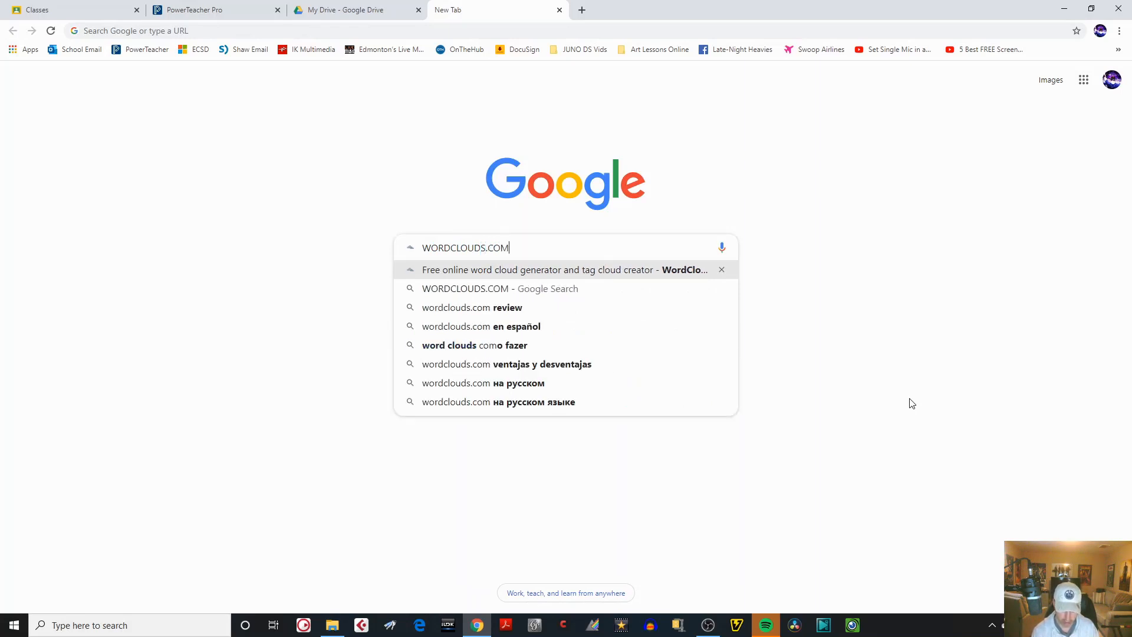
key(Return)
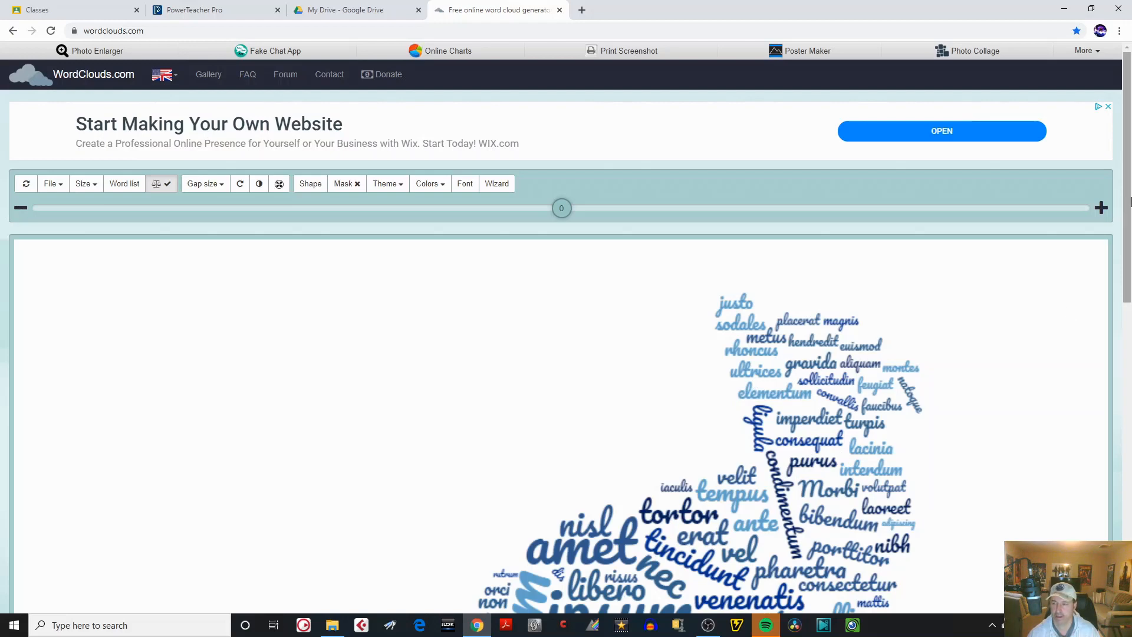
Turn on the mask so the cat silhouette is shown behind the words of the sample cloud.
scroll(1128, 252, down, 2)
drag(1127, 252, 1125, 202)
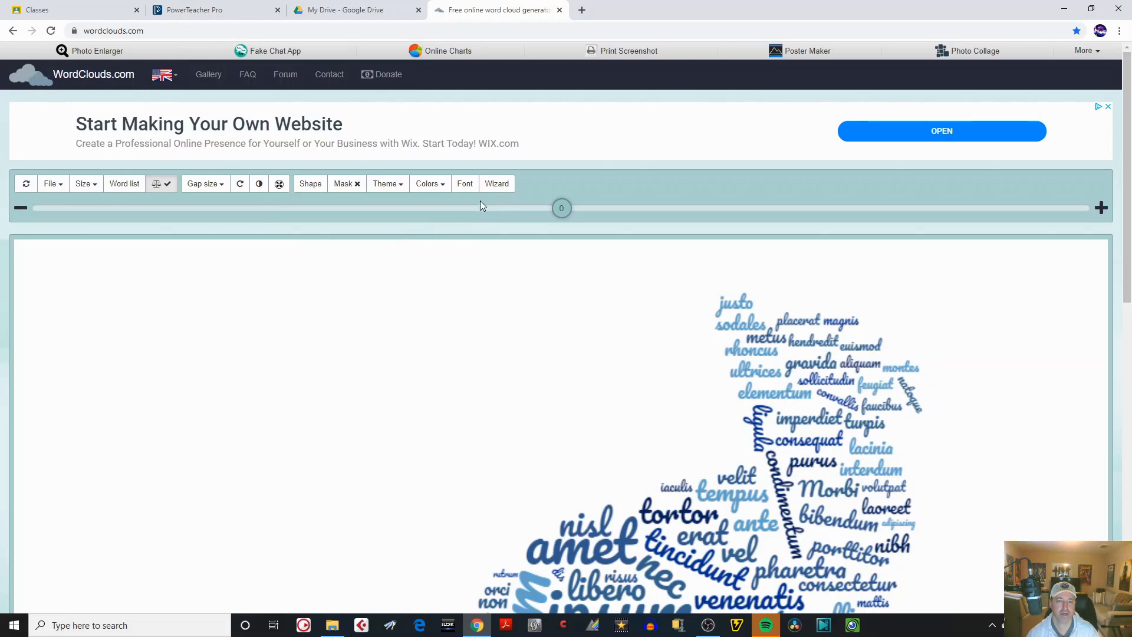
click(358, 188)
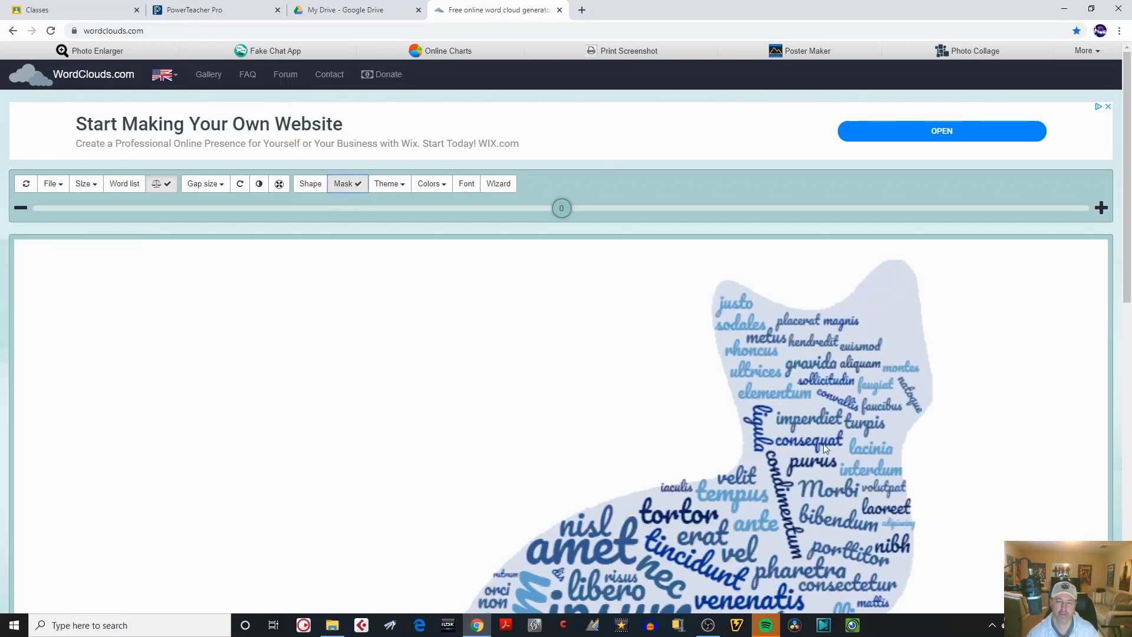
Change the word cloud's shape from the cat to the butterfly.
drag(1124, 269, 1125, 302)
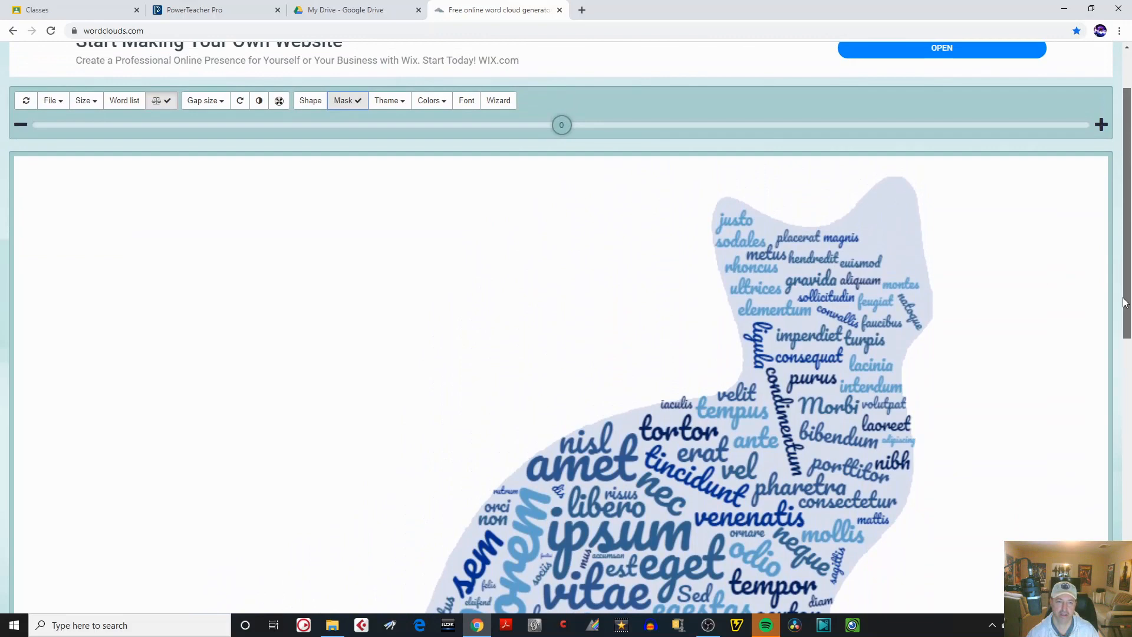
click(313, 102)
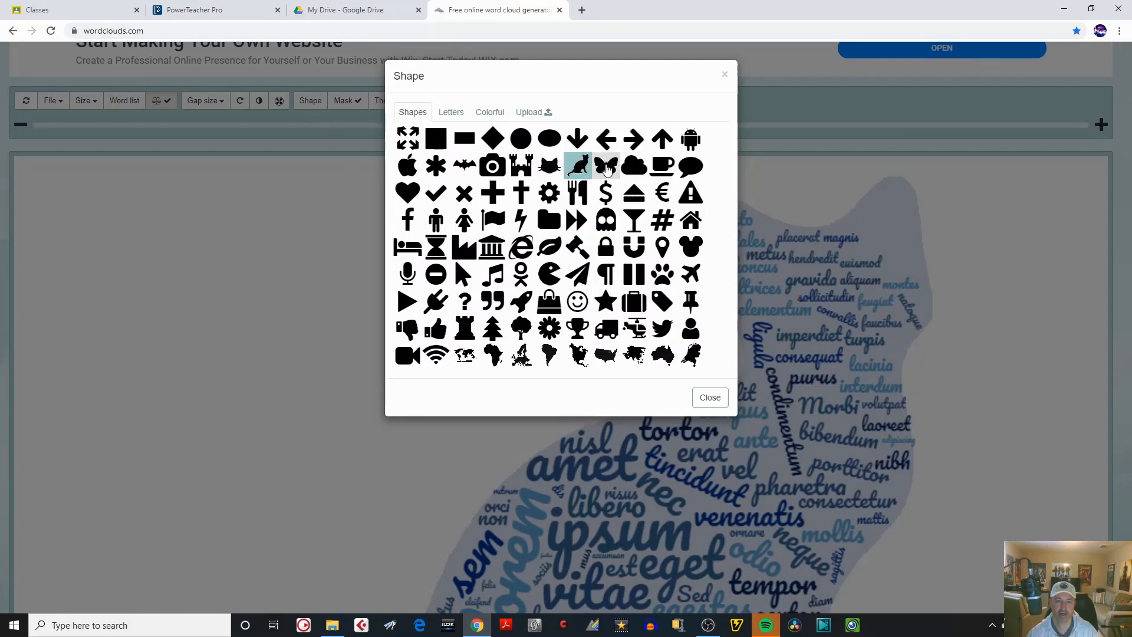
click(607, 168)
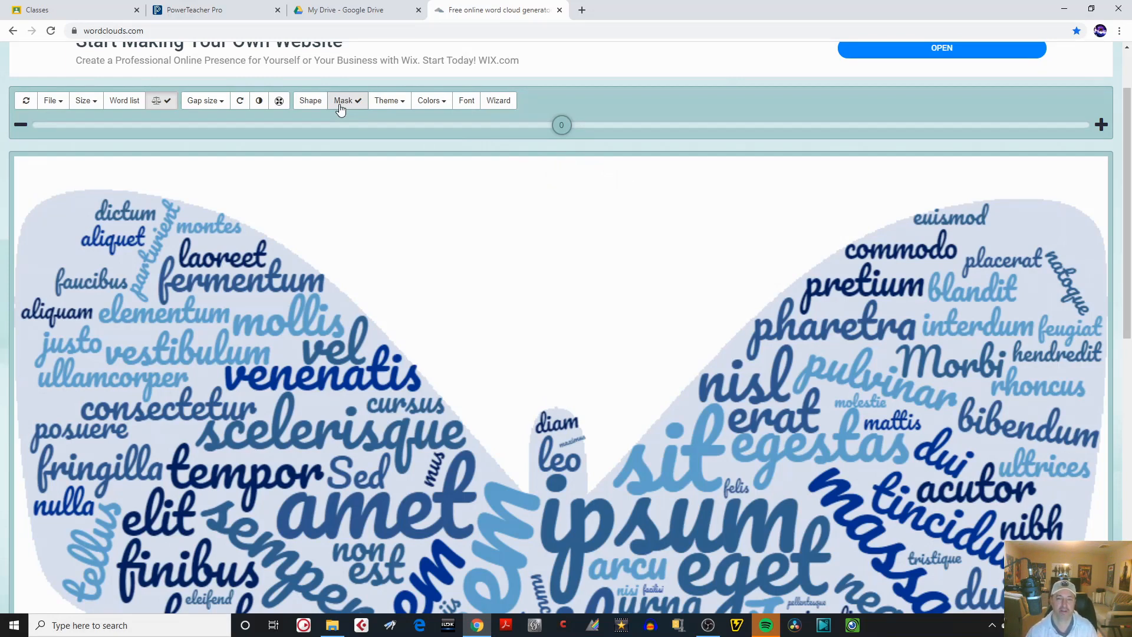
Start the wizard with the option to type or paste text and enter the teacher's title and surname as the first line.
click(500, 102)
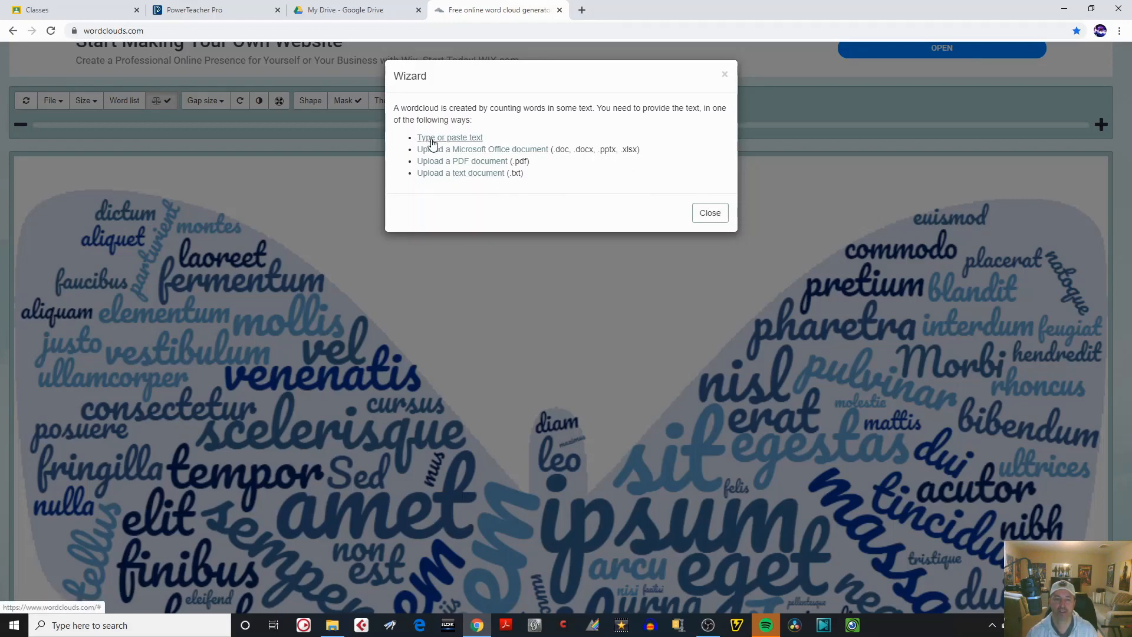
click(464, 139)
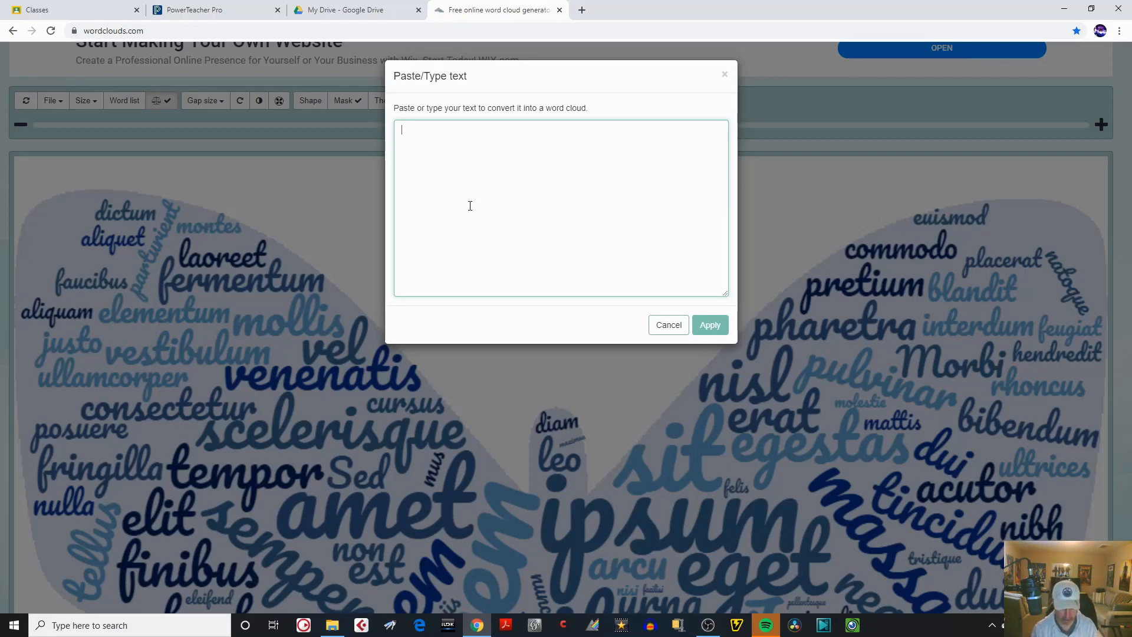
text(MR.)
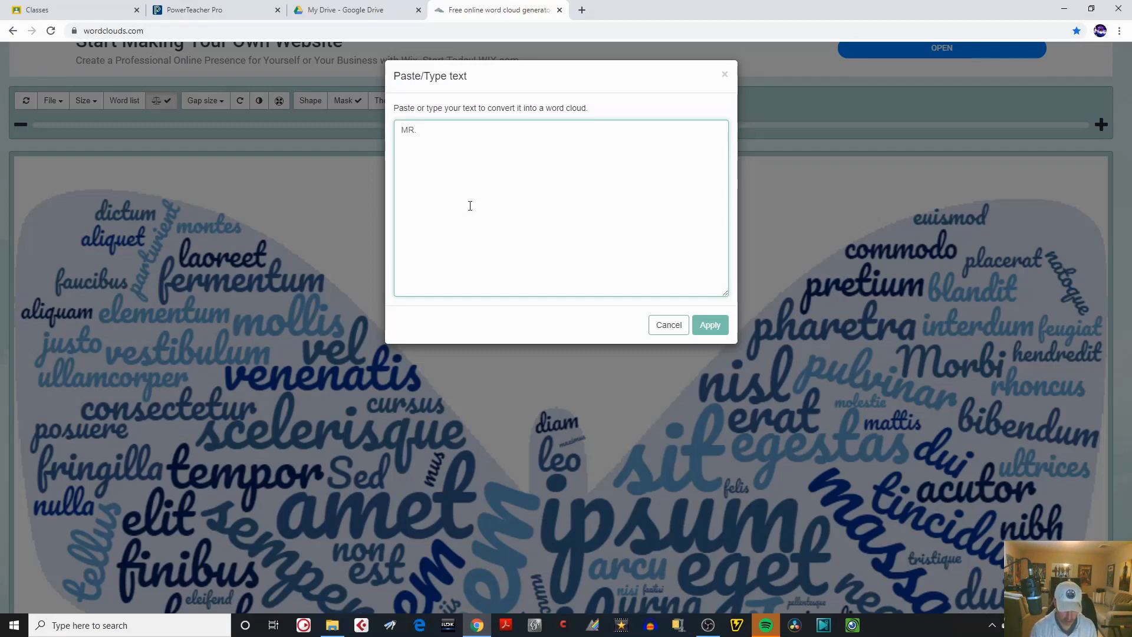
text(OBERST)
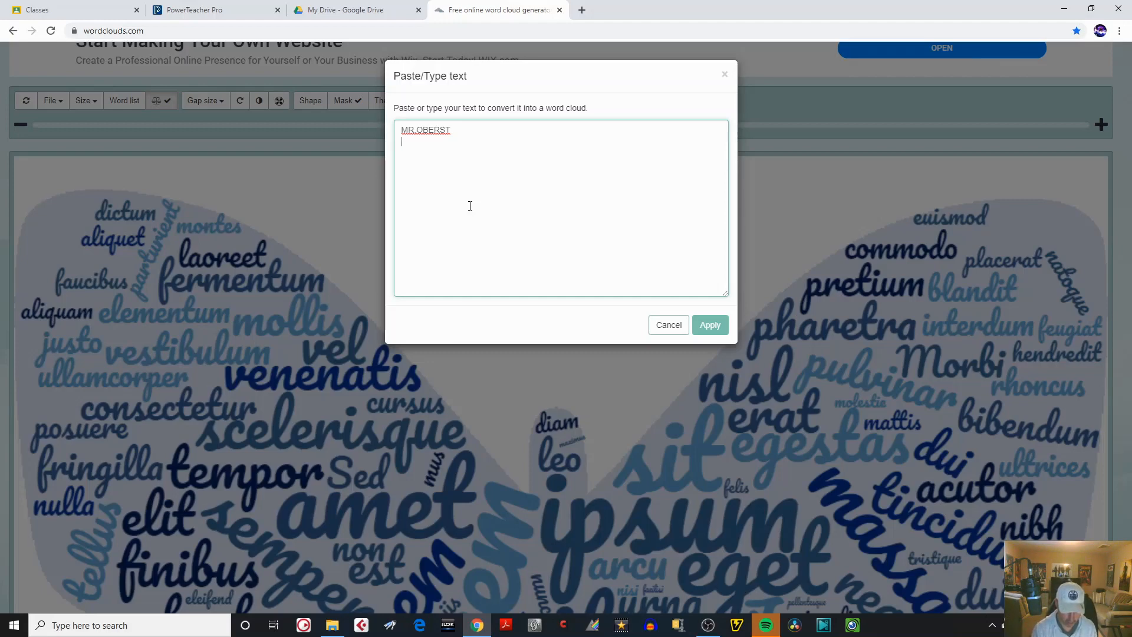
Add the words MUSIC, ART, TEACHER and CREATIVE to the text, each on its own line.
text(MUSIC )
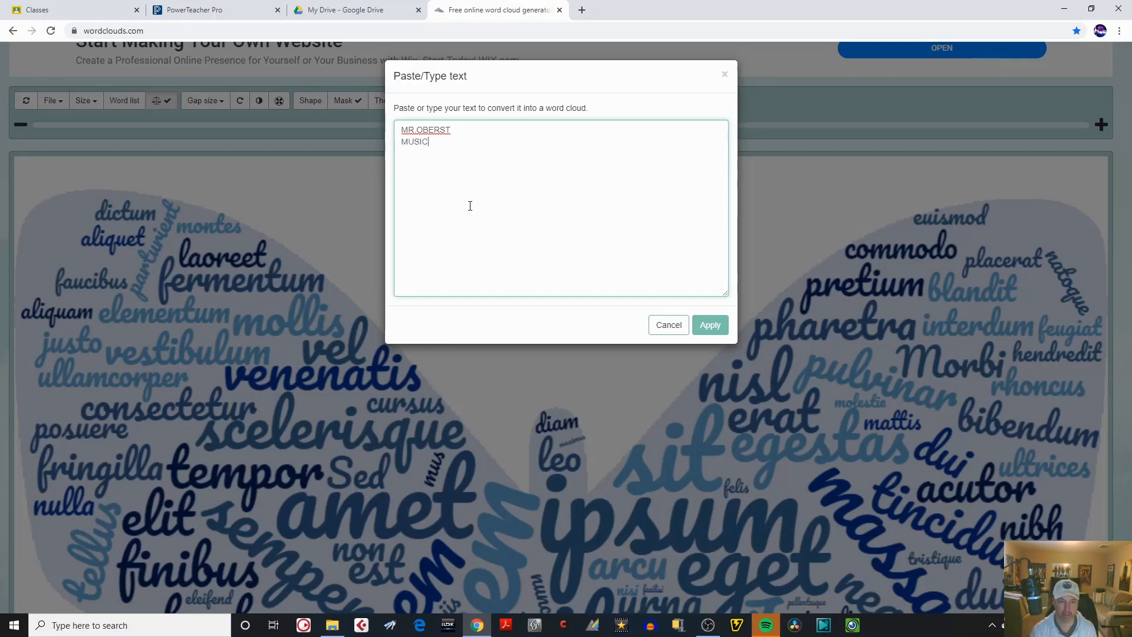
text(ART )
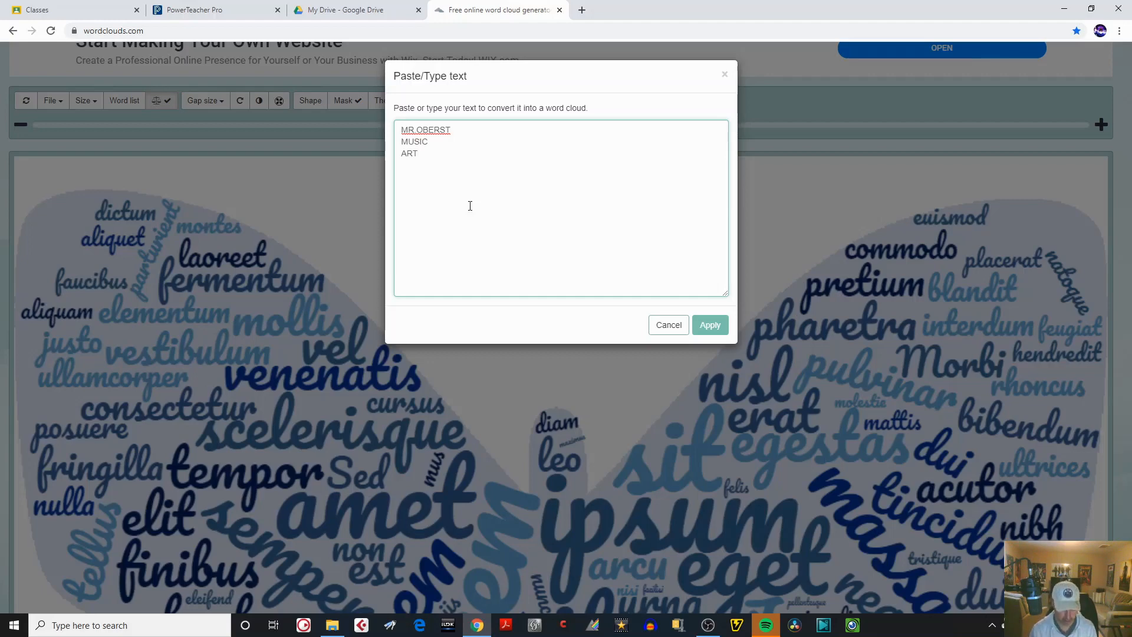
text(TEACHER )
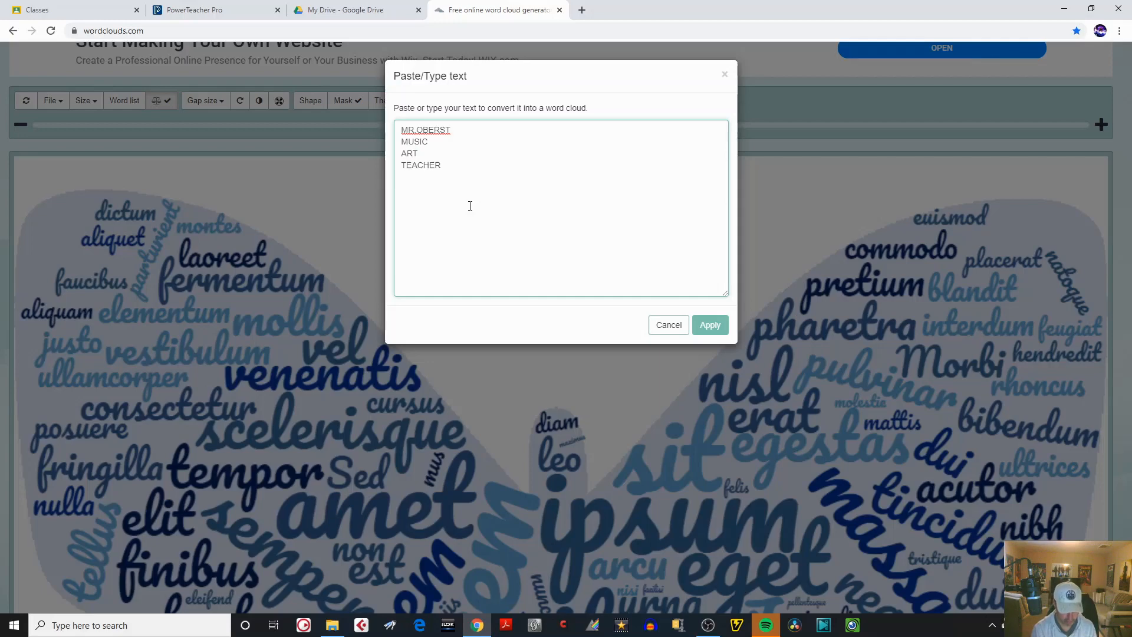
text(CREATIVE)
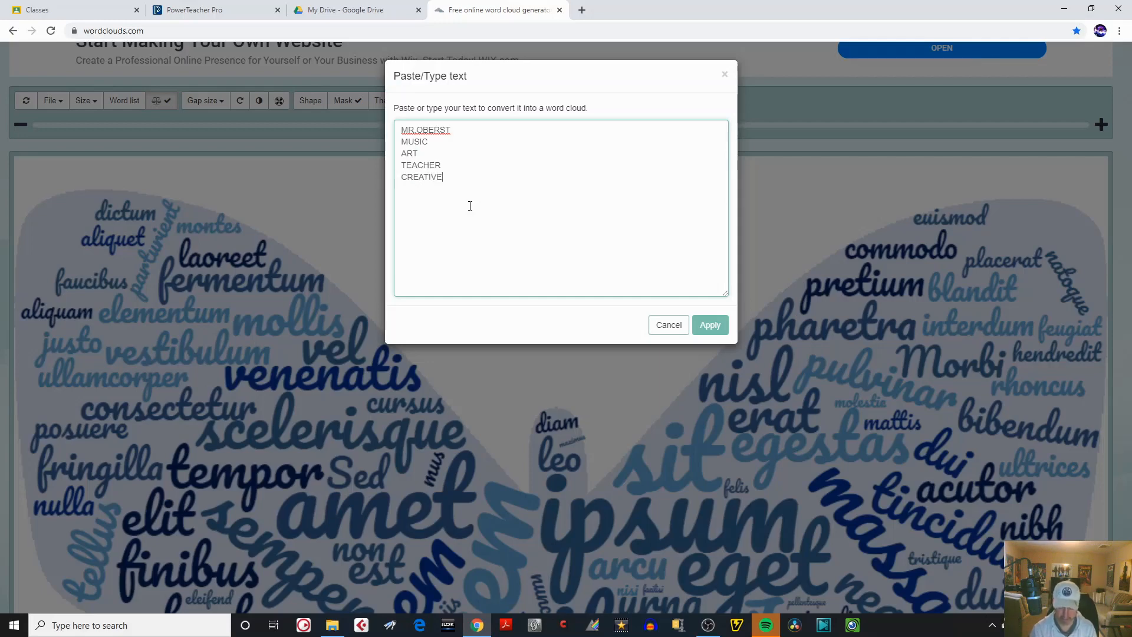
key(Return)
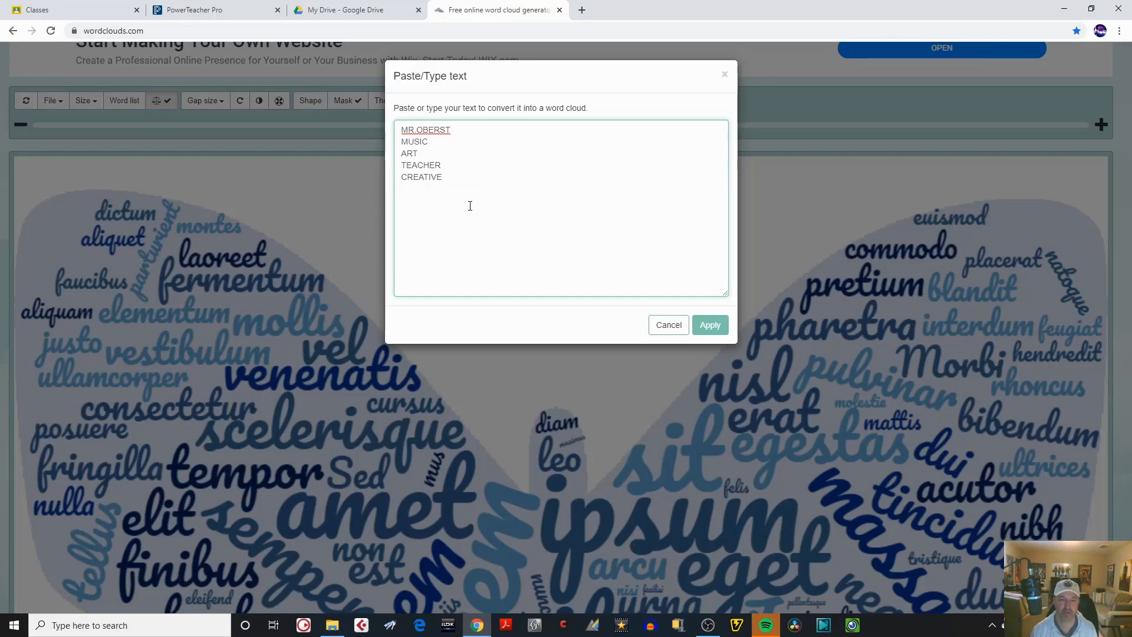
Add the words MUSICAL, PIANO, GUITAR, DRUMS and UKULELE to the text on separate lines.
text(MUS)
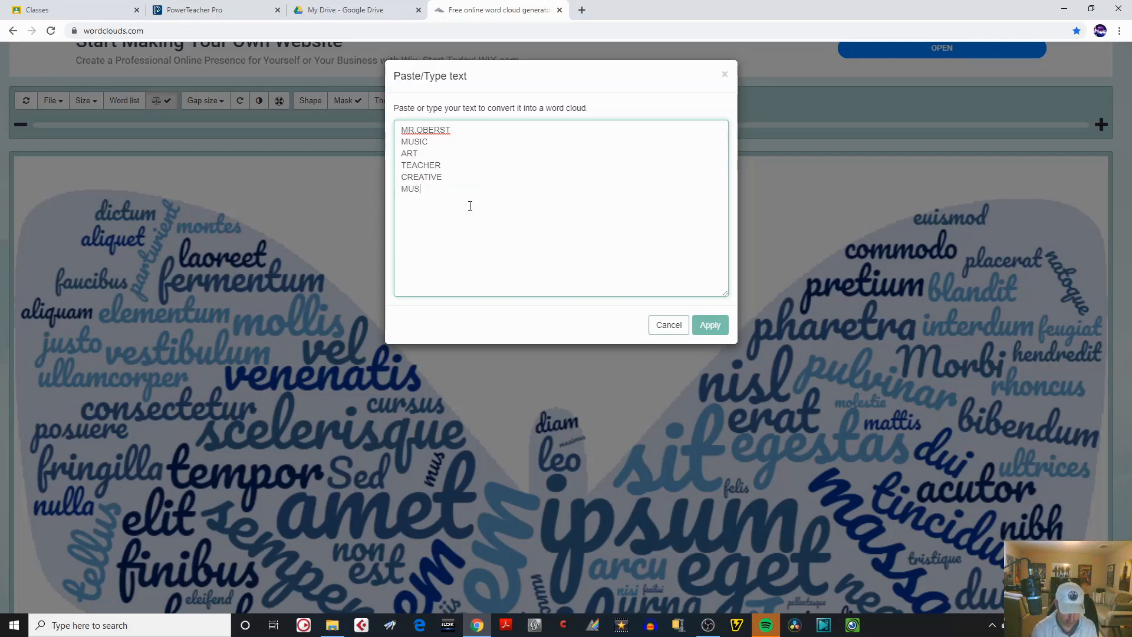
text(ICAL)
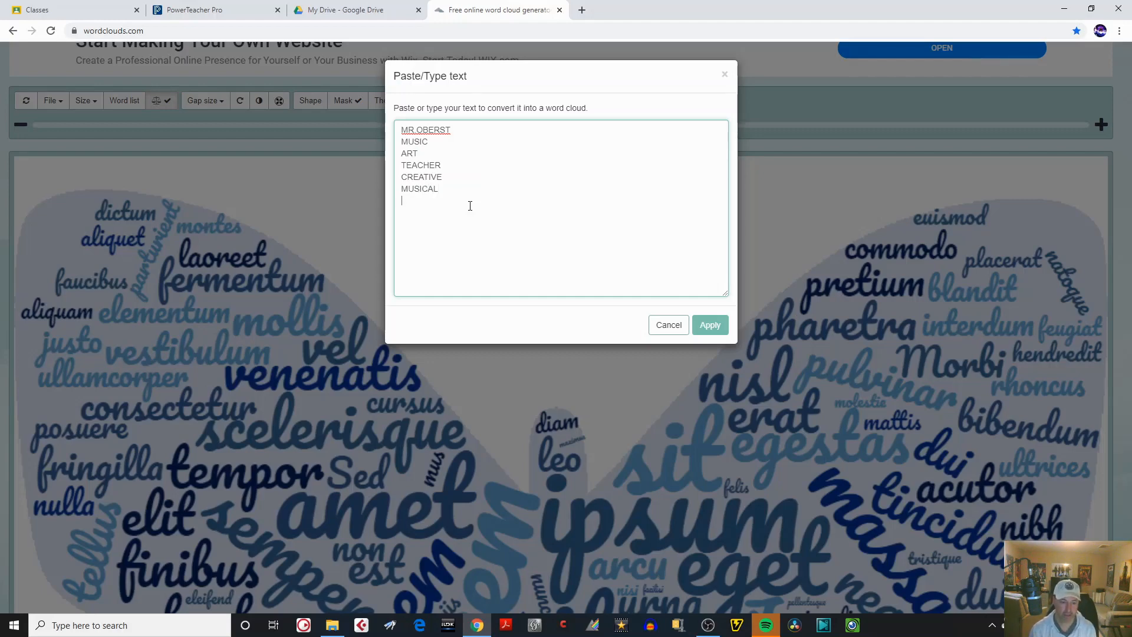
key(Return)
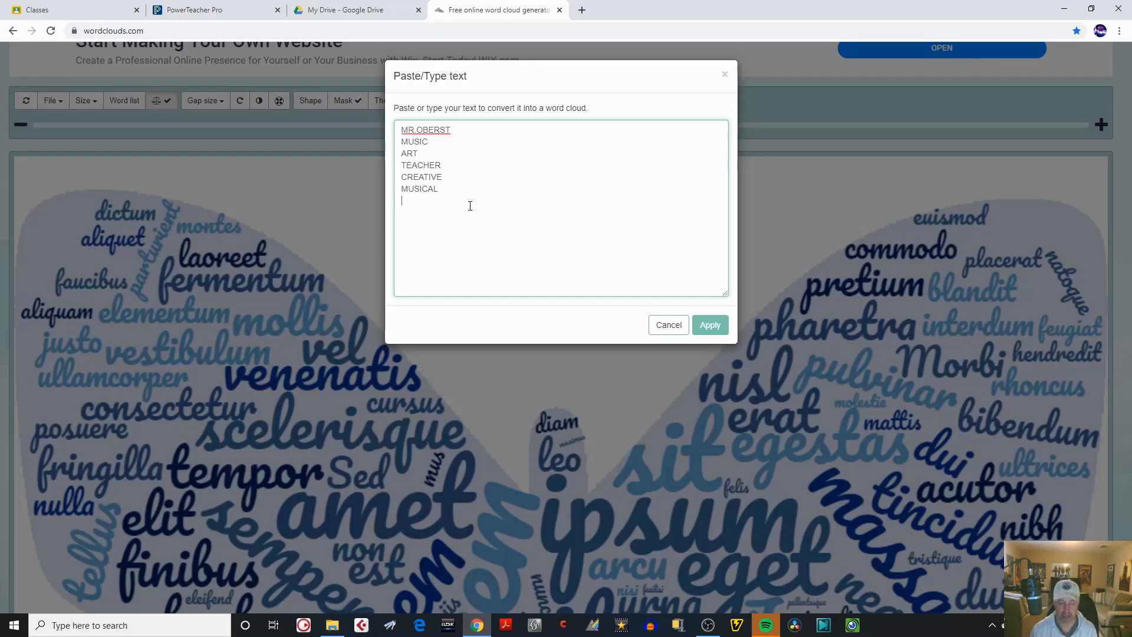
text(PIANO )
text(GUITAR )
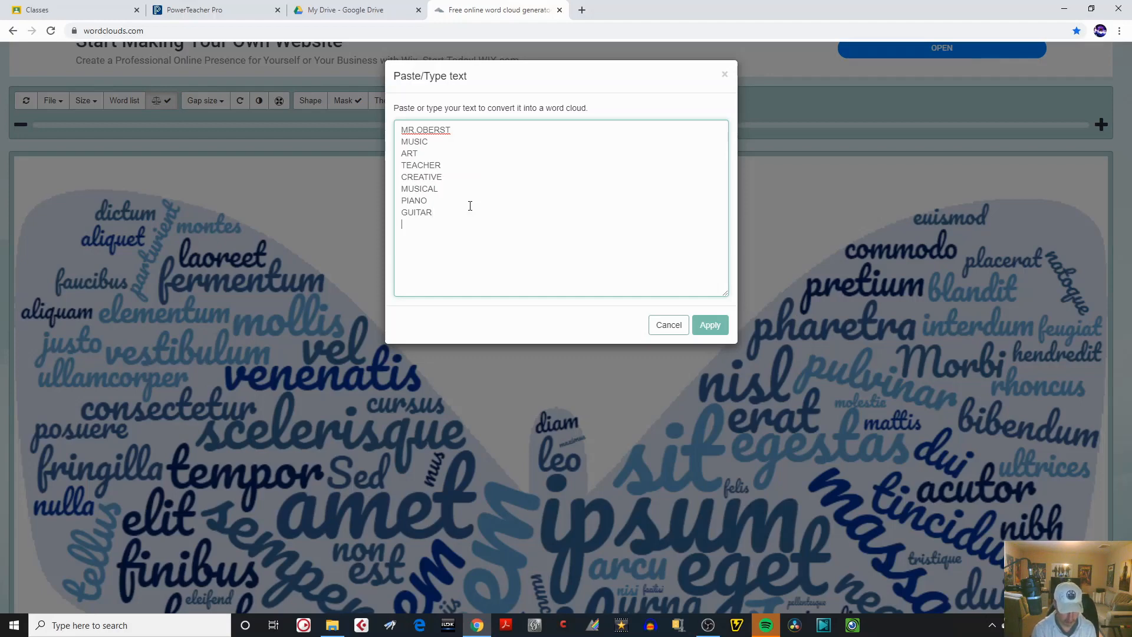
text(DRUMS)
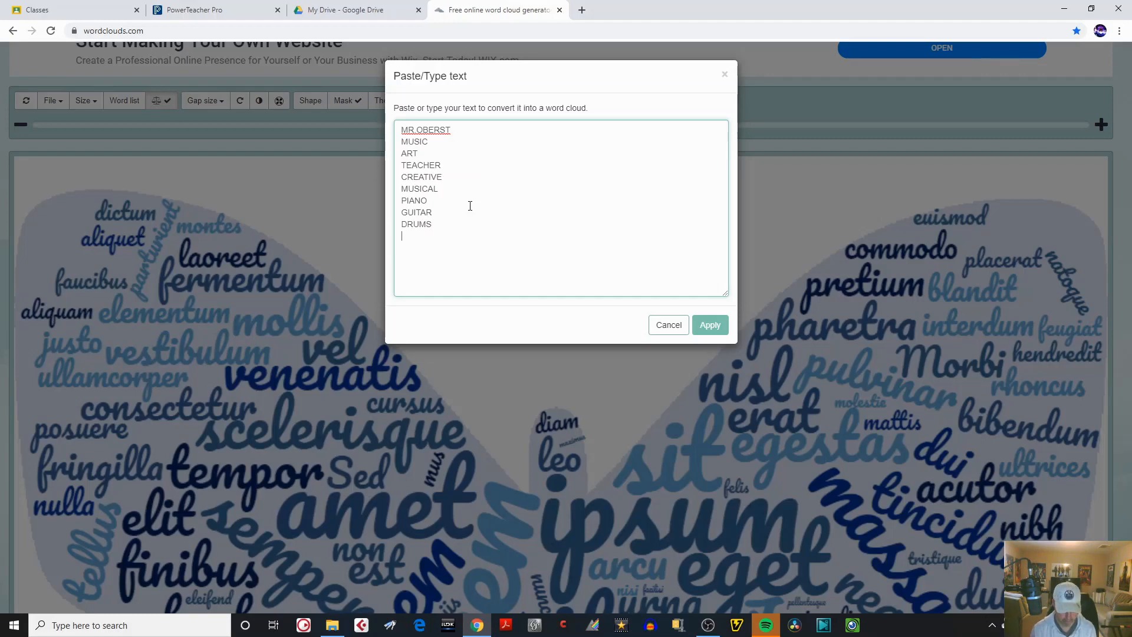
key(Return)
text(UKULELE)
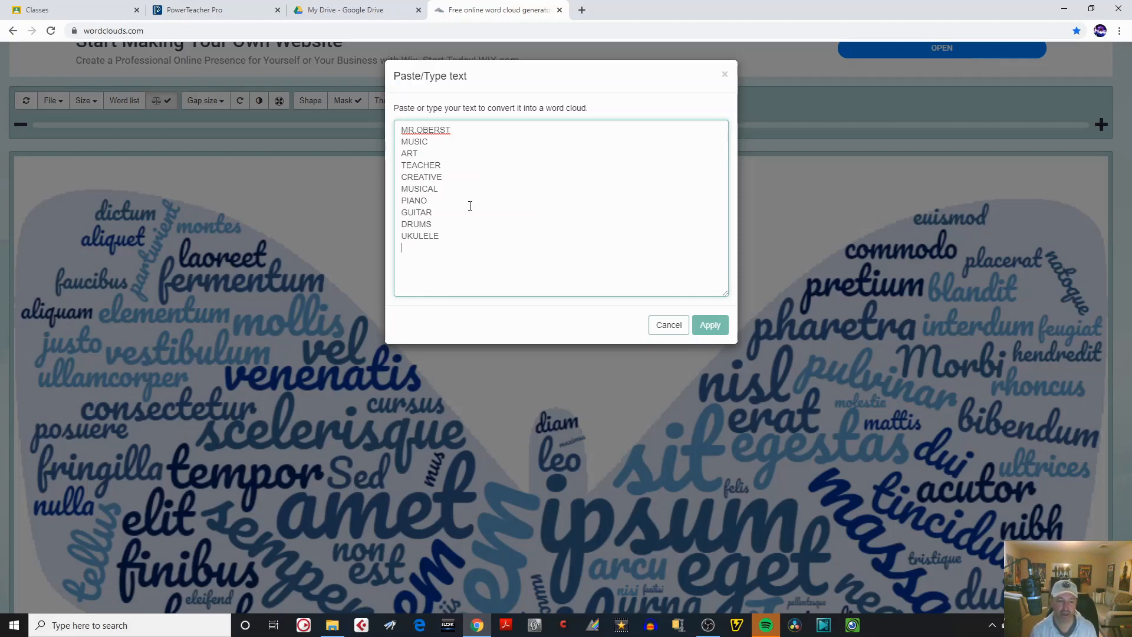
Continue the word list with RECORD, COMPOSE, TECHNOLOGY and DJ, one word per line.
text(RECORD )
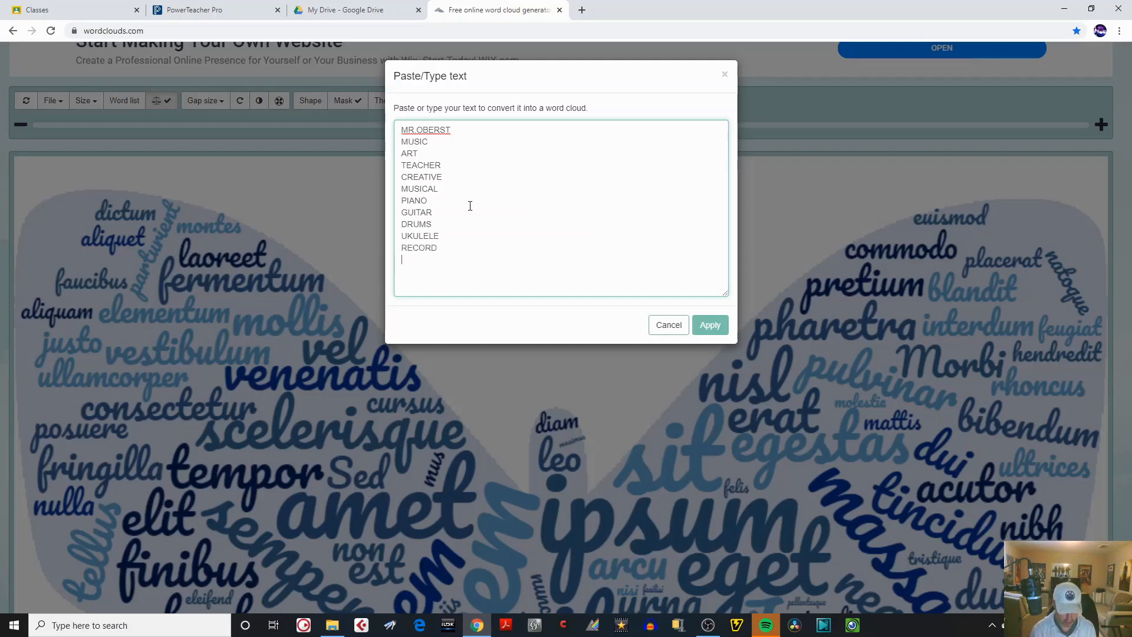
text(COMPOSE )
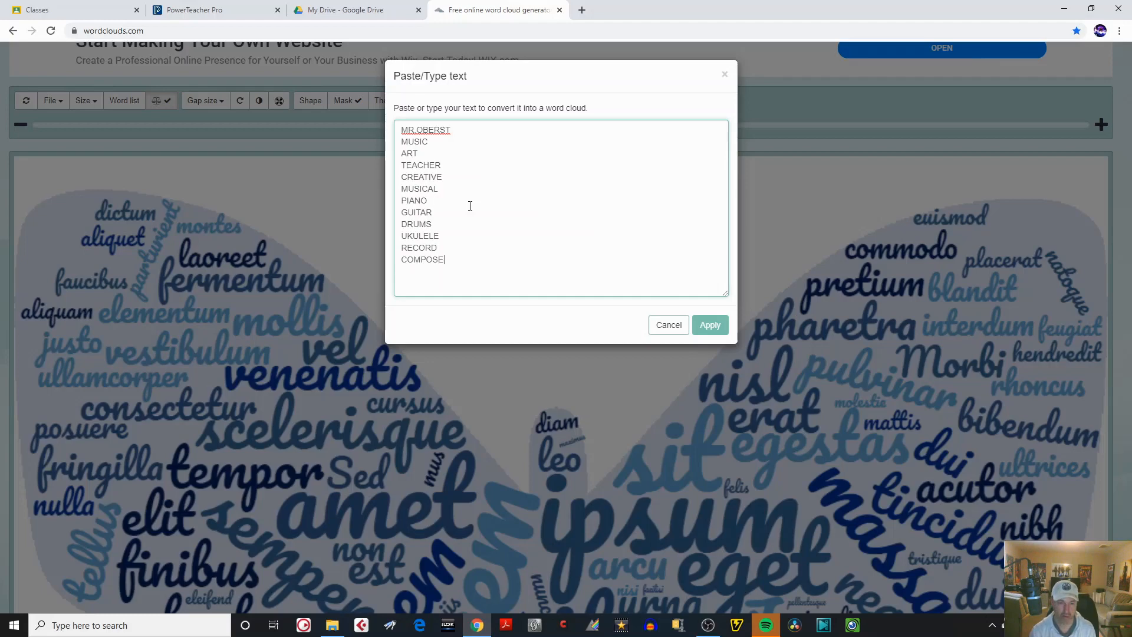
text(TECH)
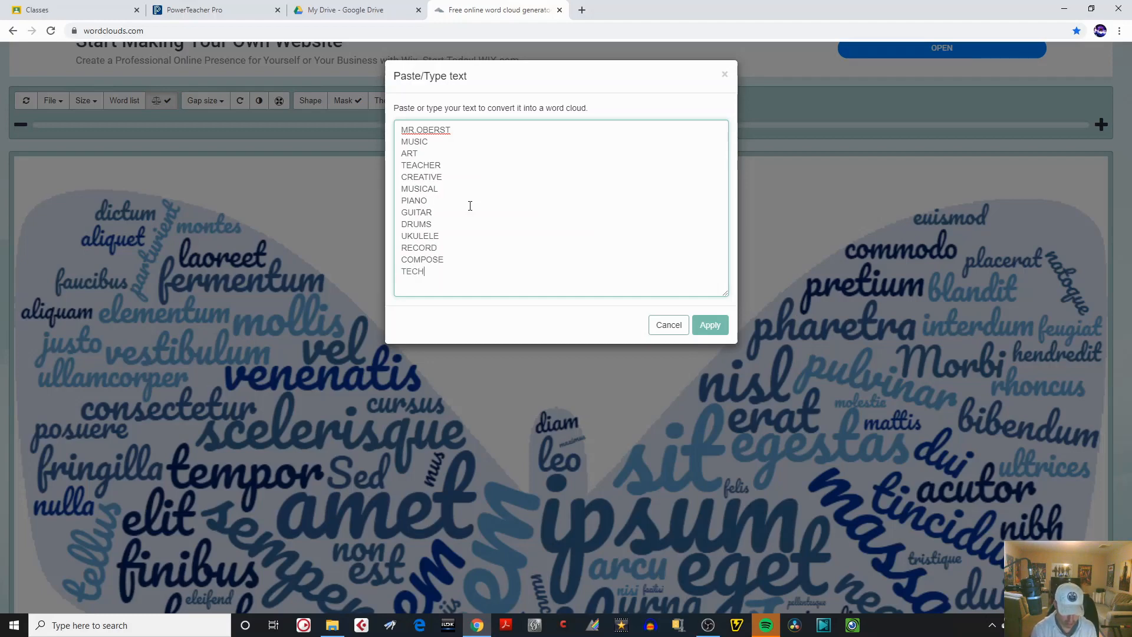
text(NOLOGY)
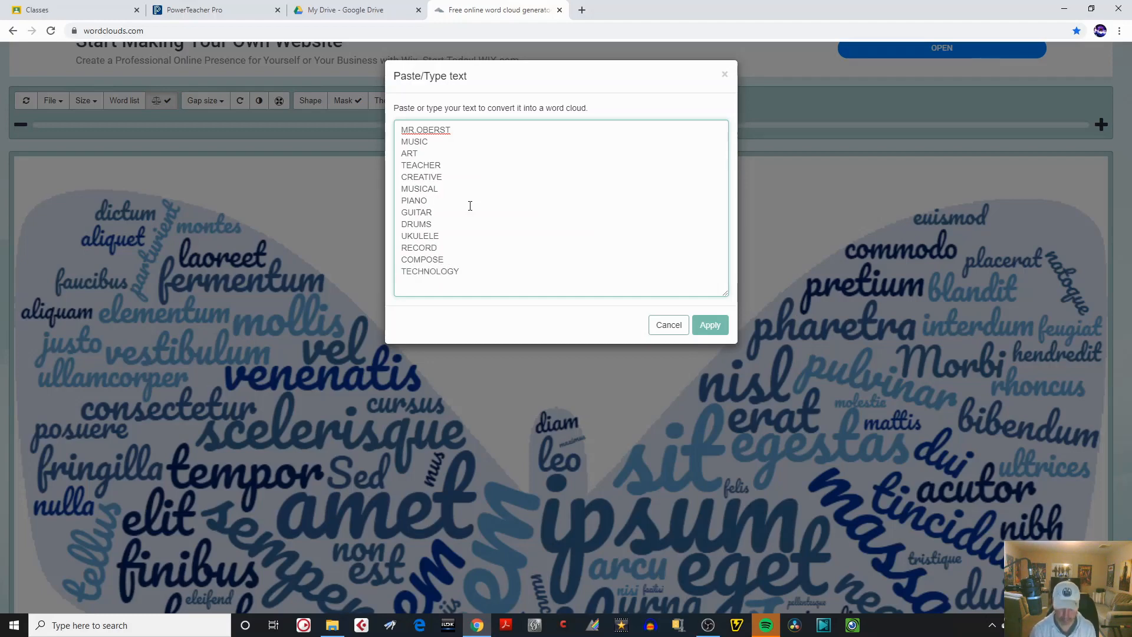
key(Return)
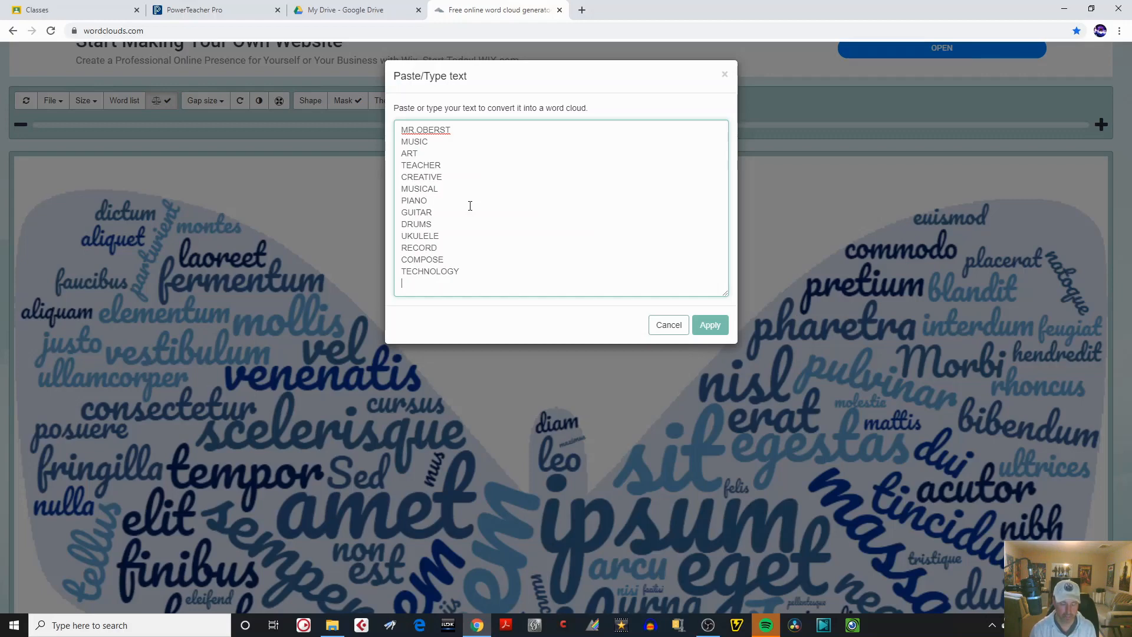
text(DJ)
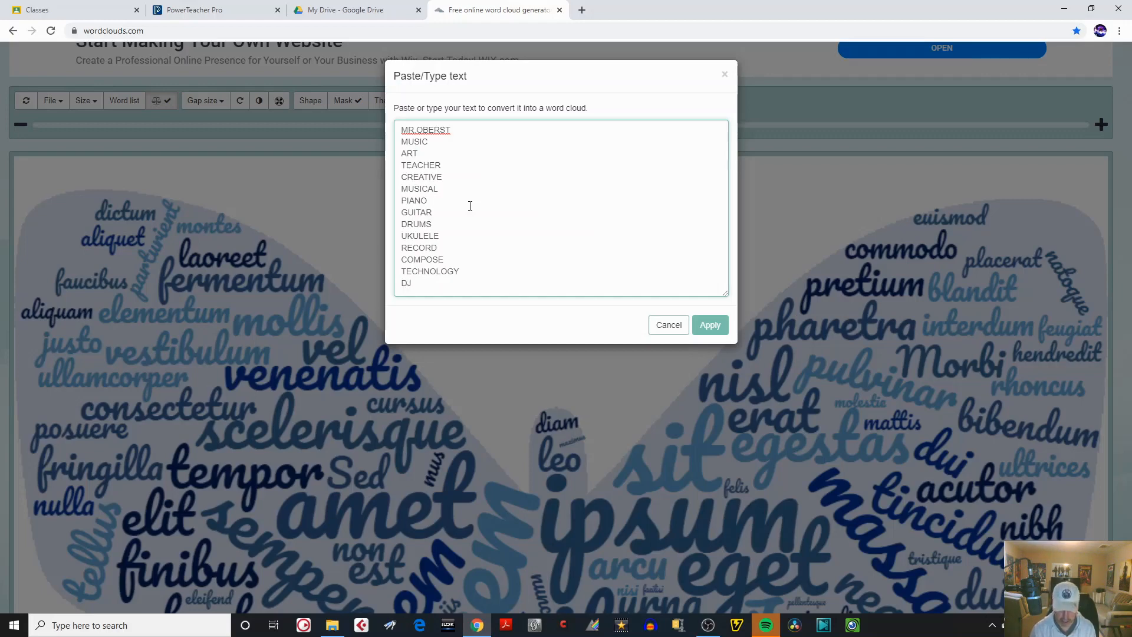
key(Return)
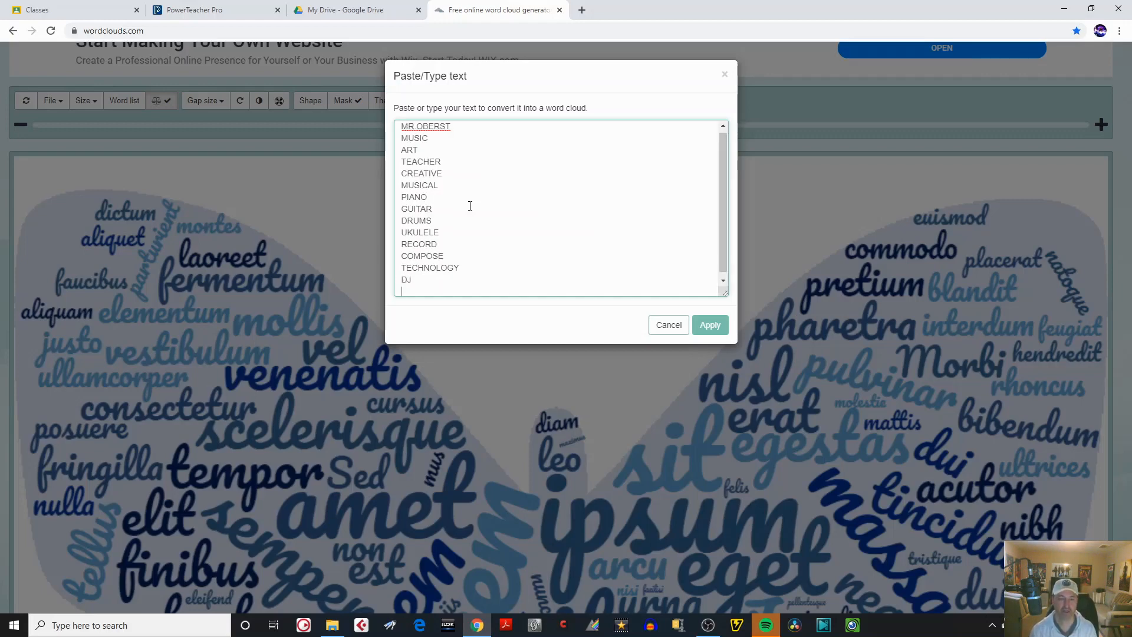
Add the words SINGER, SONGWRITER, PRODUCER and STUDIO to the word list, each on its own line.
text(SINGER)
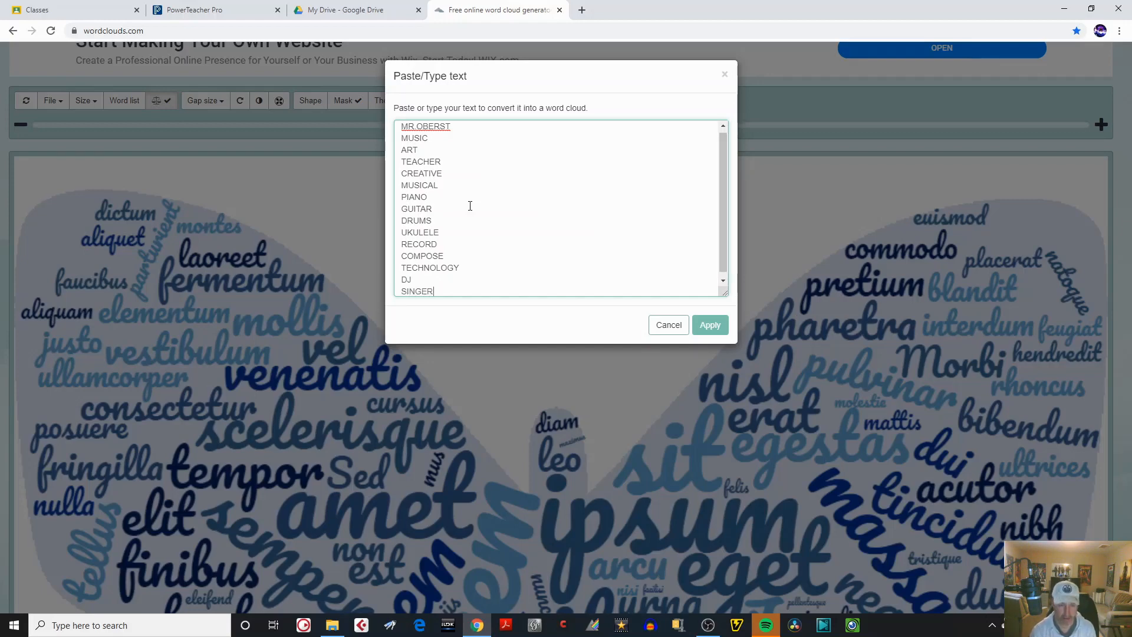
key(Return)
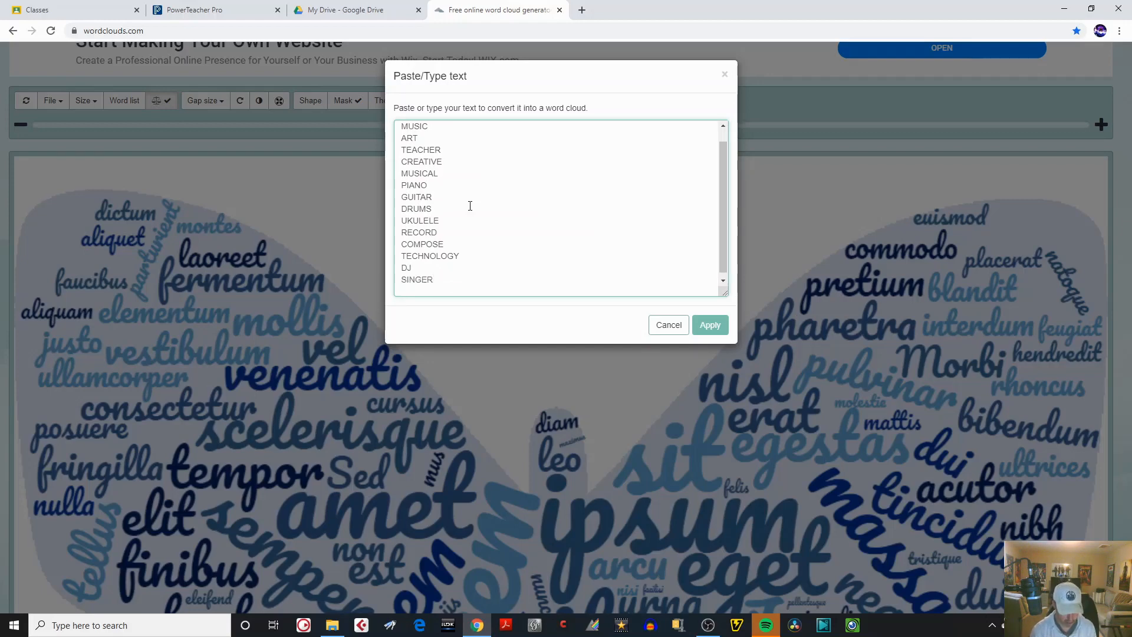
text(SONGWRI)
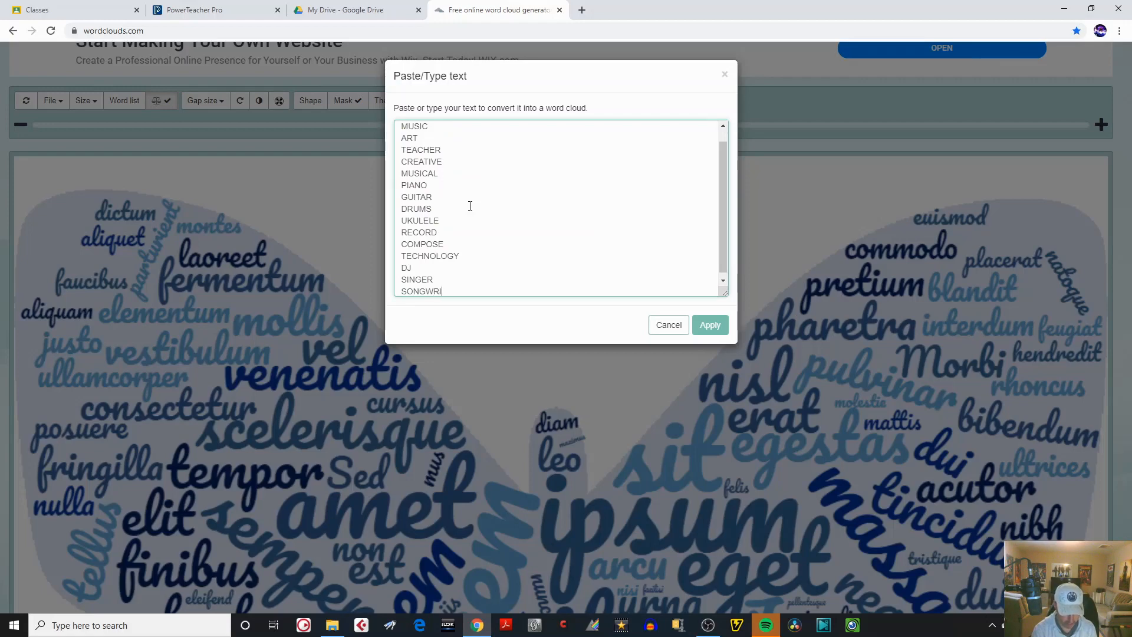
text(TER)
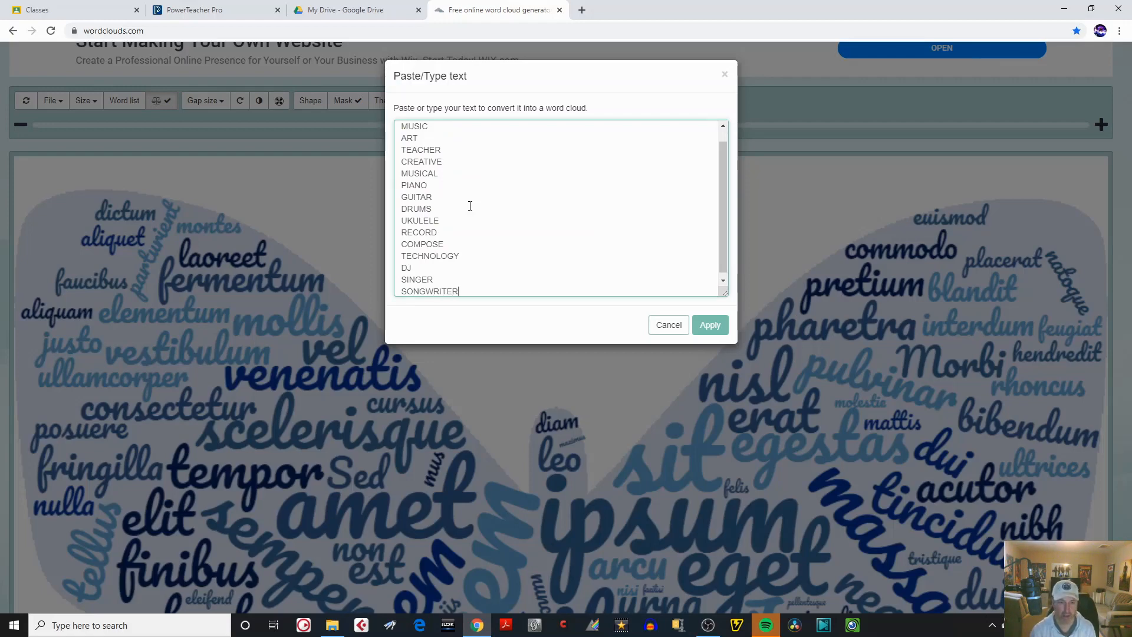
key(Return)
text(PRODUCER)
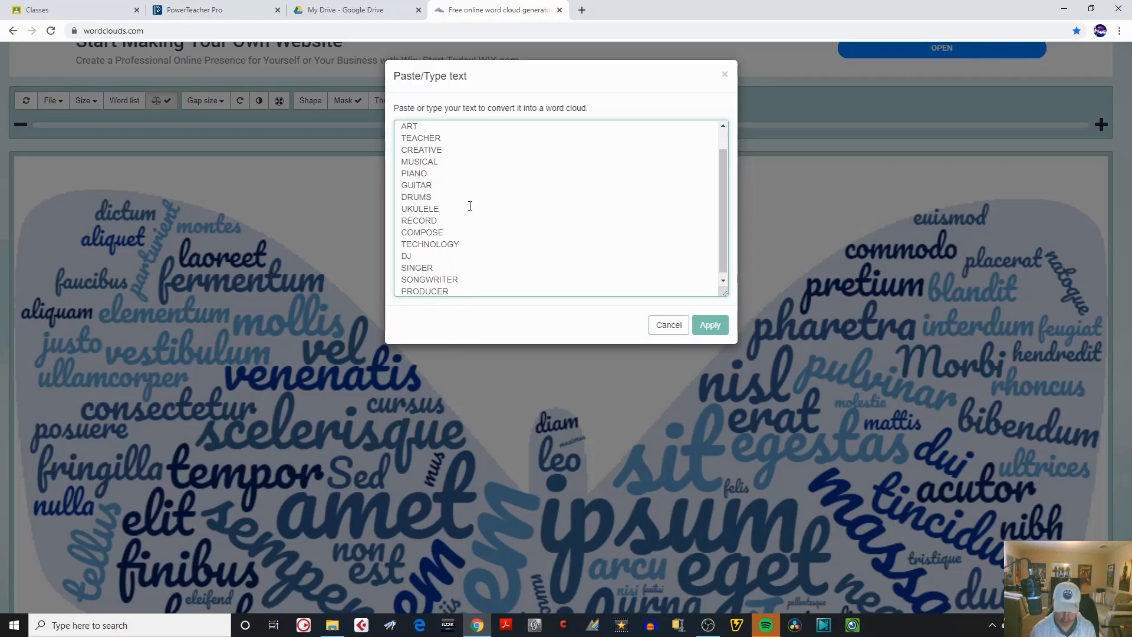
key(Return)
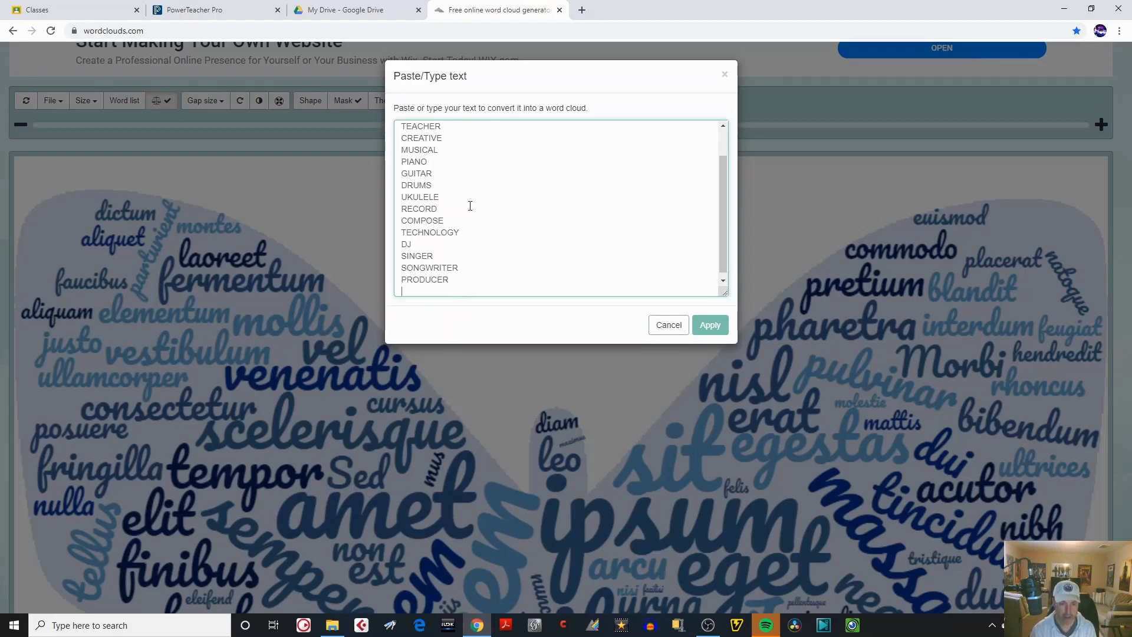
text(STUDIO)
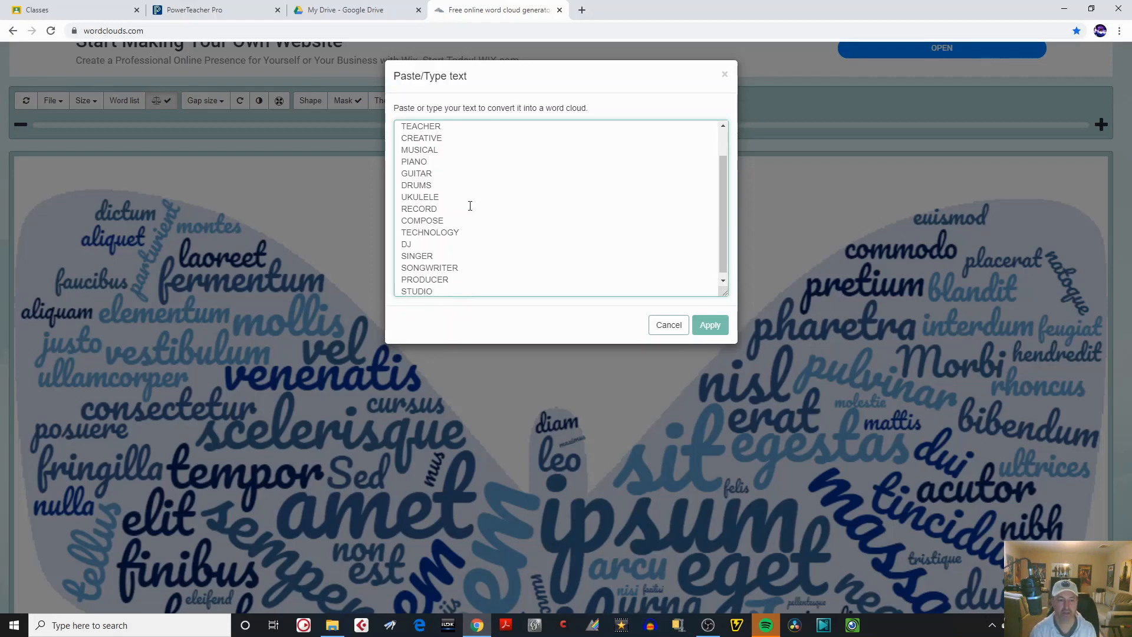
key(Return)
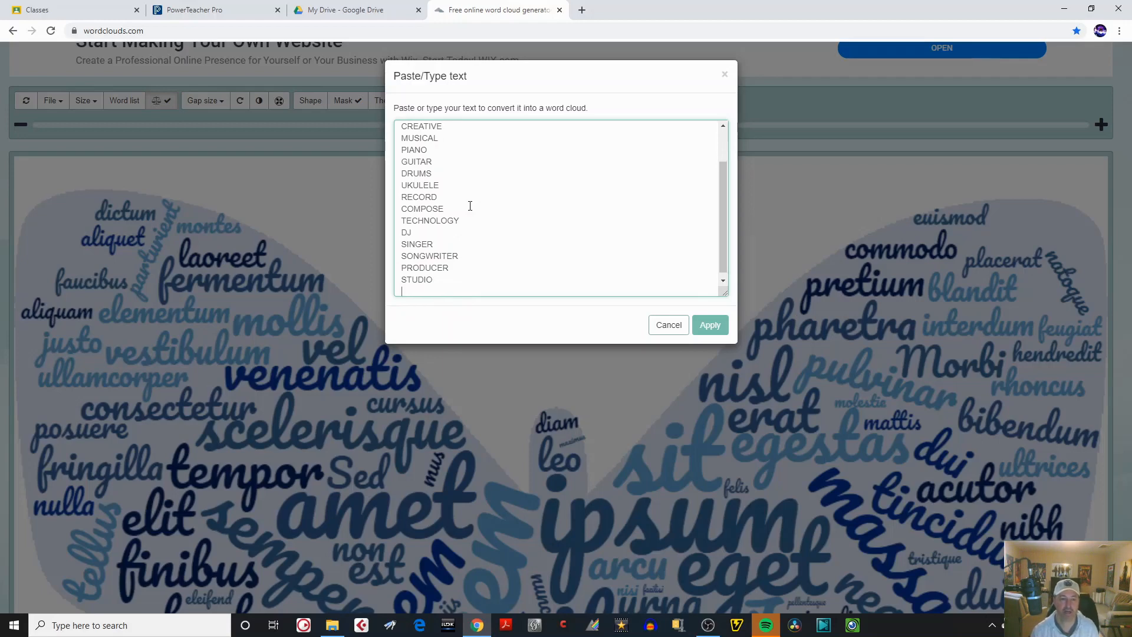
Add ARTISTIC and IMAGINATION on separate lines at the end of the word list.
text(ART)
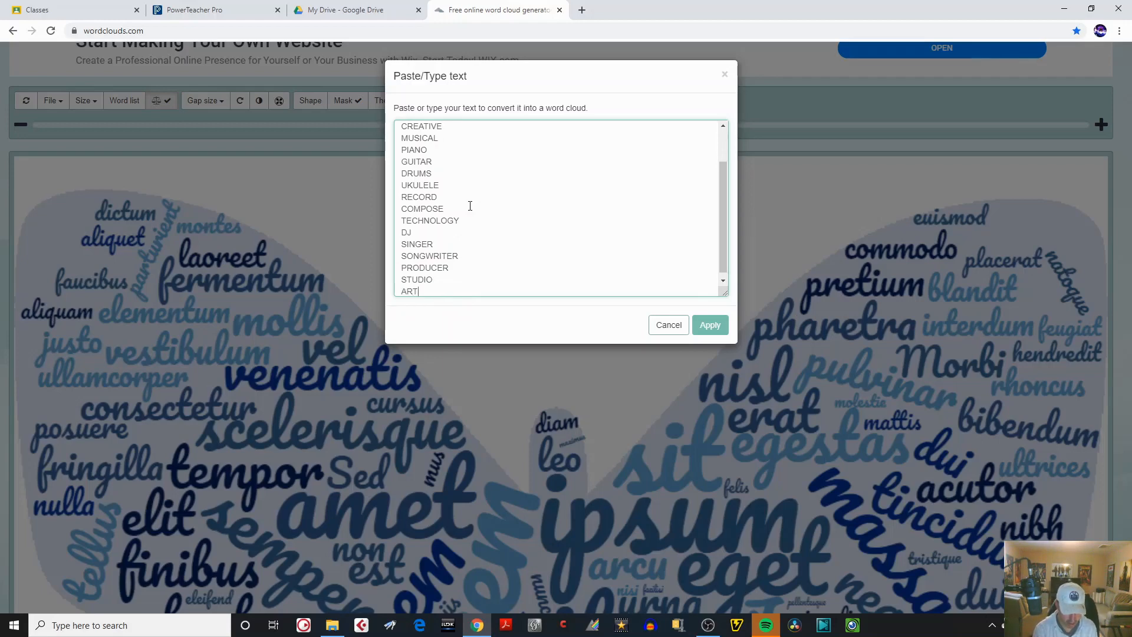
text(ISTIC)
key(Return)
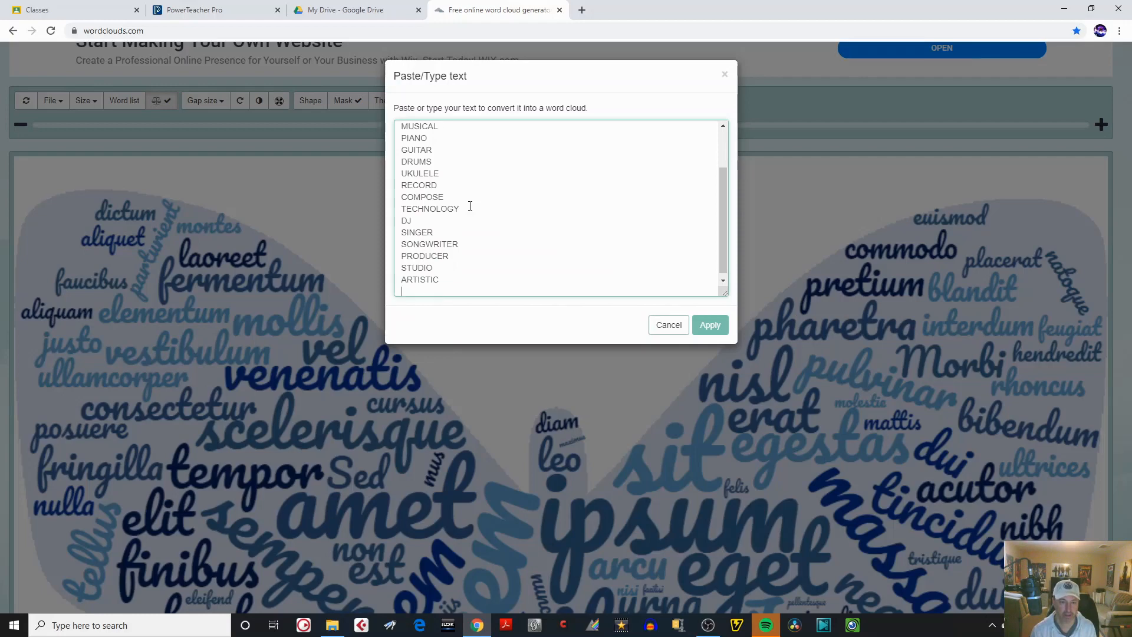
text(IMAGINATION)
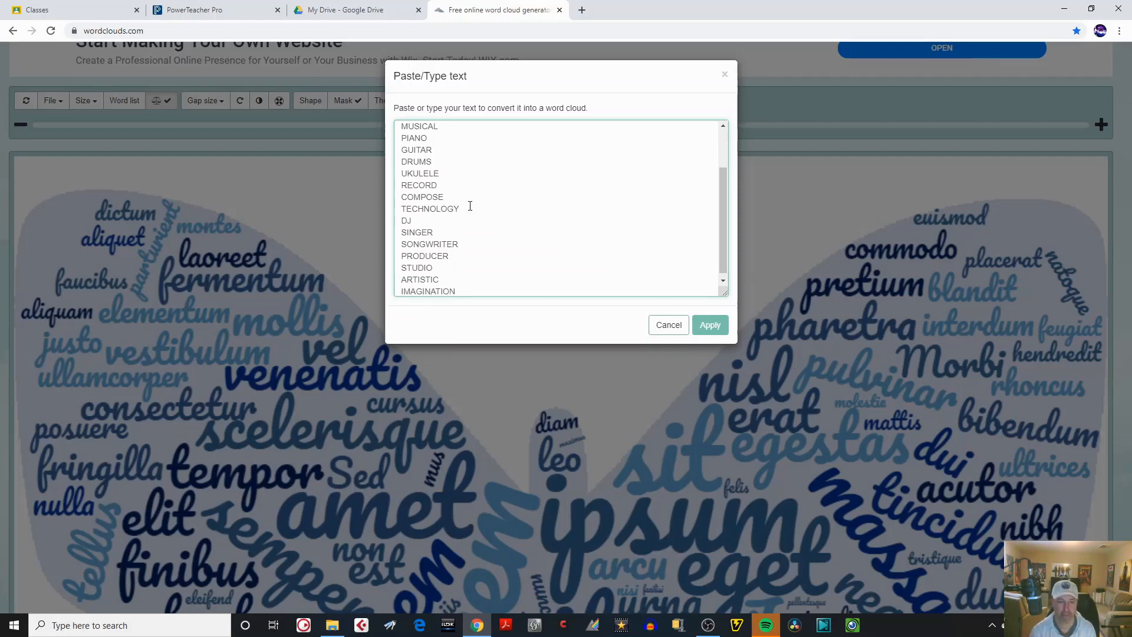
key(Return)
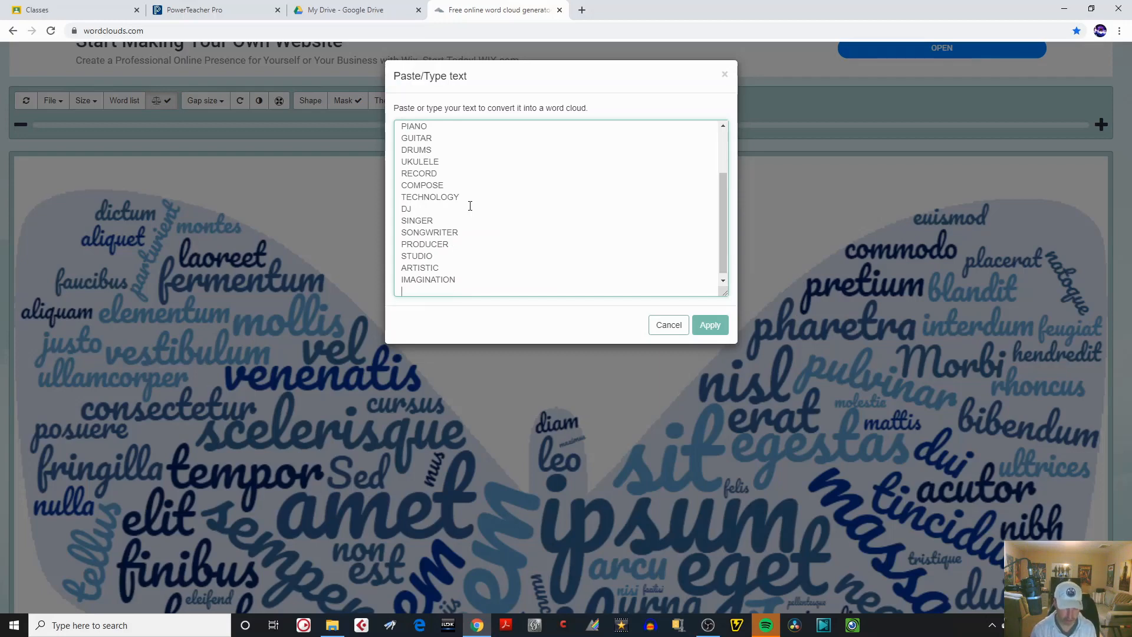
Continue the word list with the art supplies BRUSHES, PENCILS, PAPER and SCISSORS, one word per line.
text(BRUSHES)
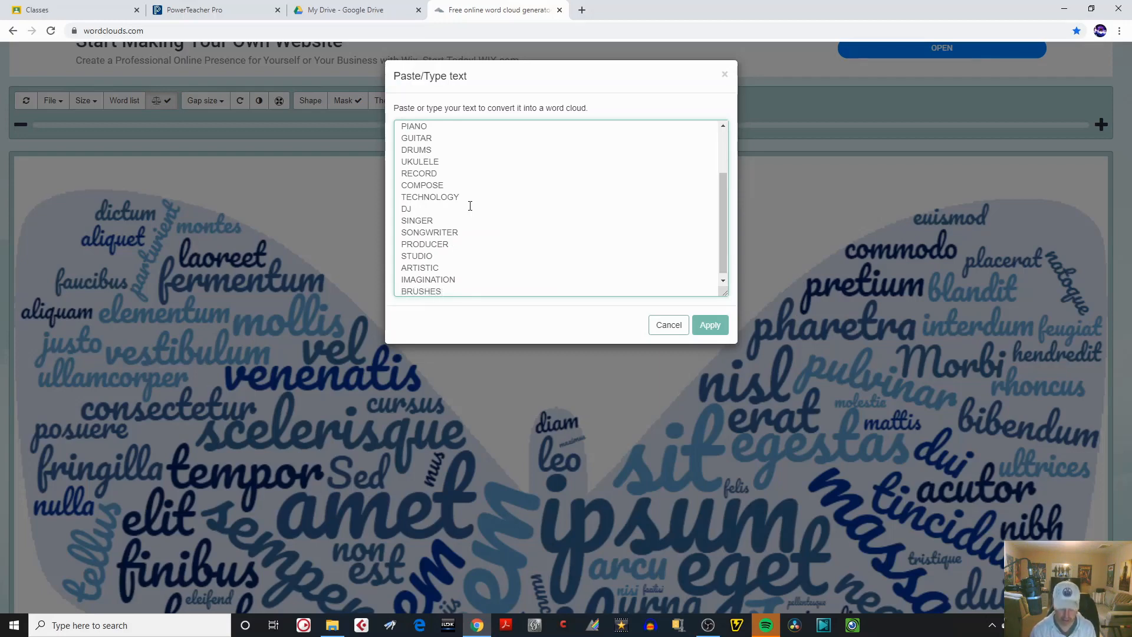
key(Return)
text(PENCILS)
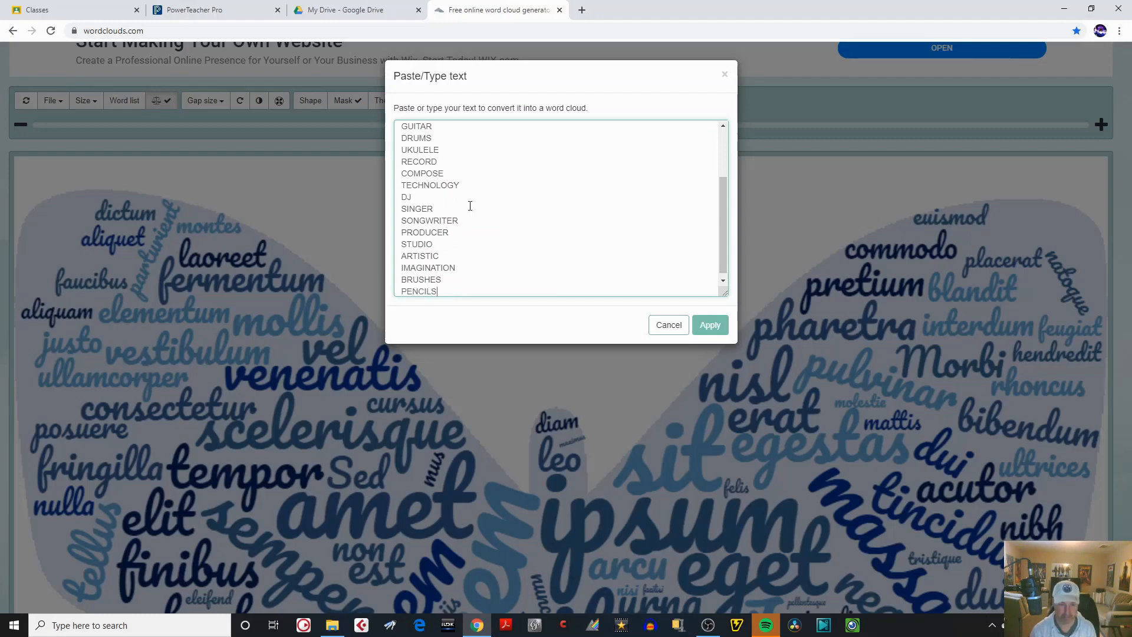
key(Return)
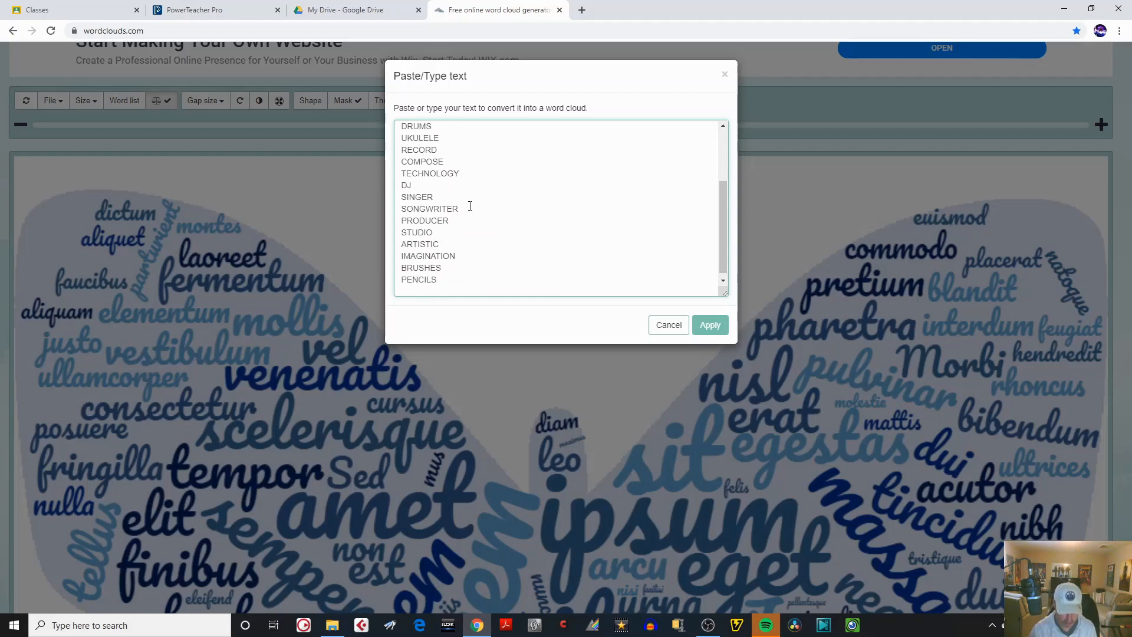
text(PAPER)
key(Return)
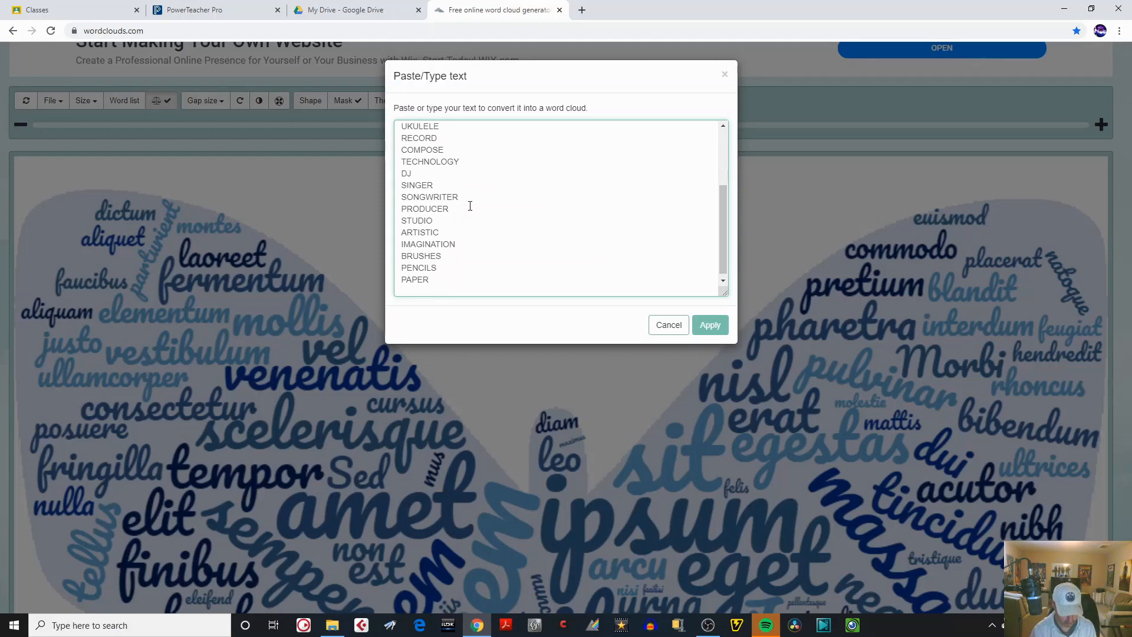
text(SCISSORS)
key(Return)
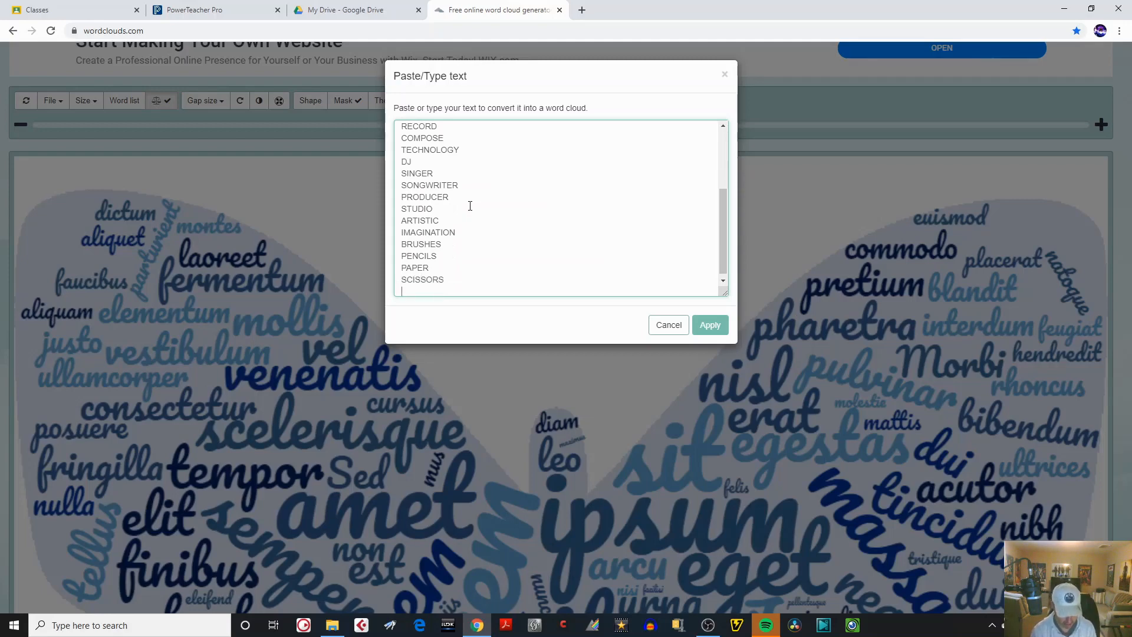
Add CANVAS, ACRYLIC, OIL and PASTELS to the text, each on its own line.
text(CANVAS)
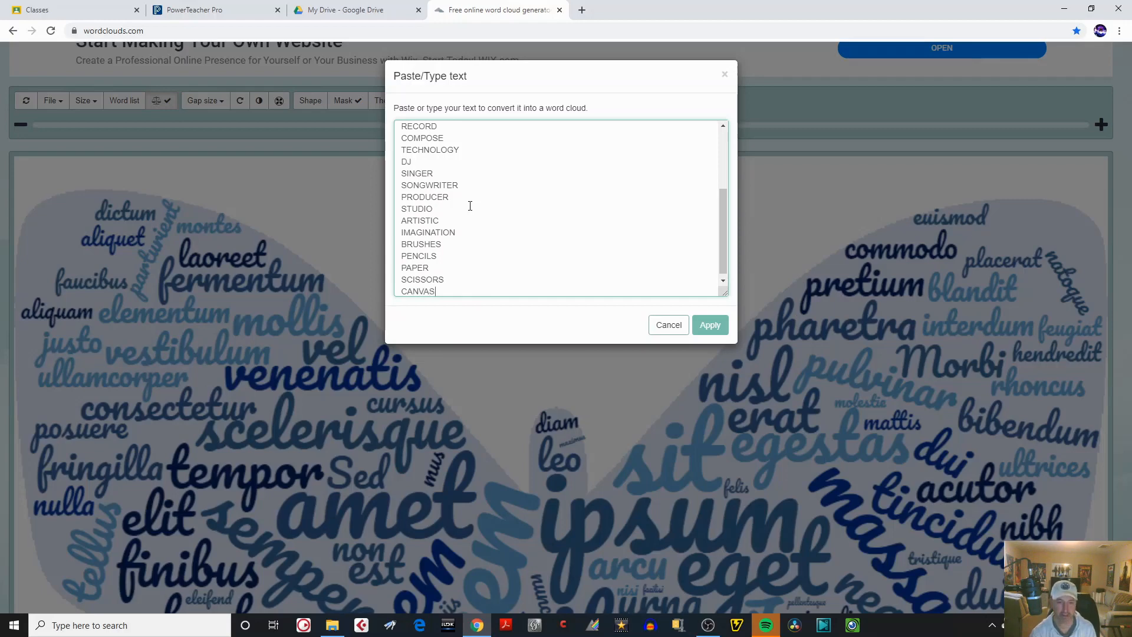
key(Return)
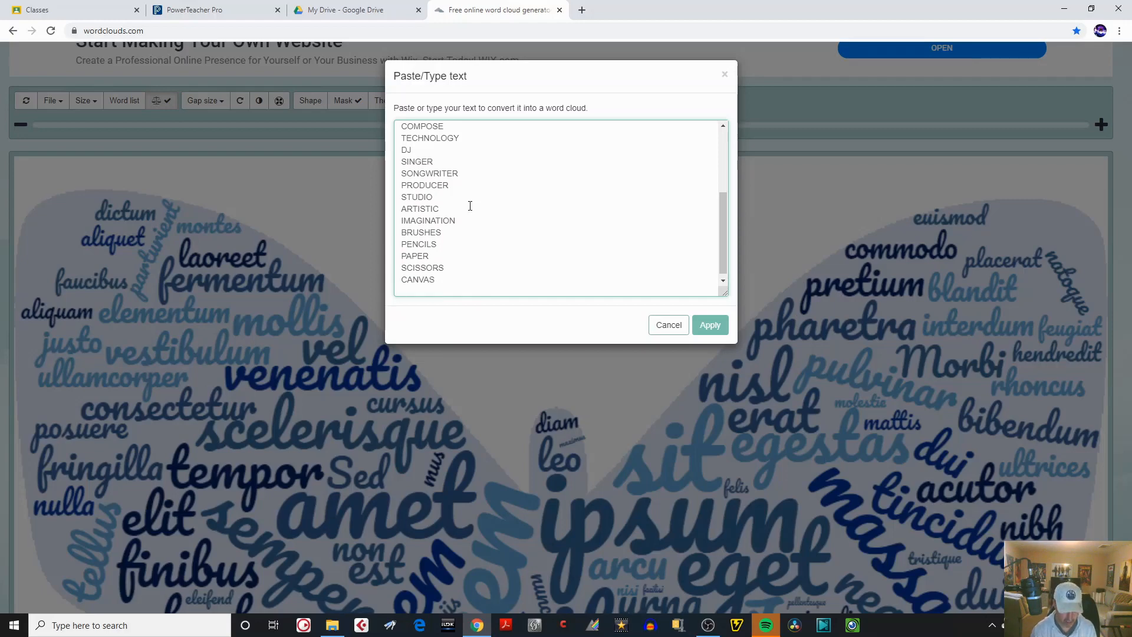
text(ACRYLI)
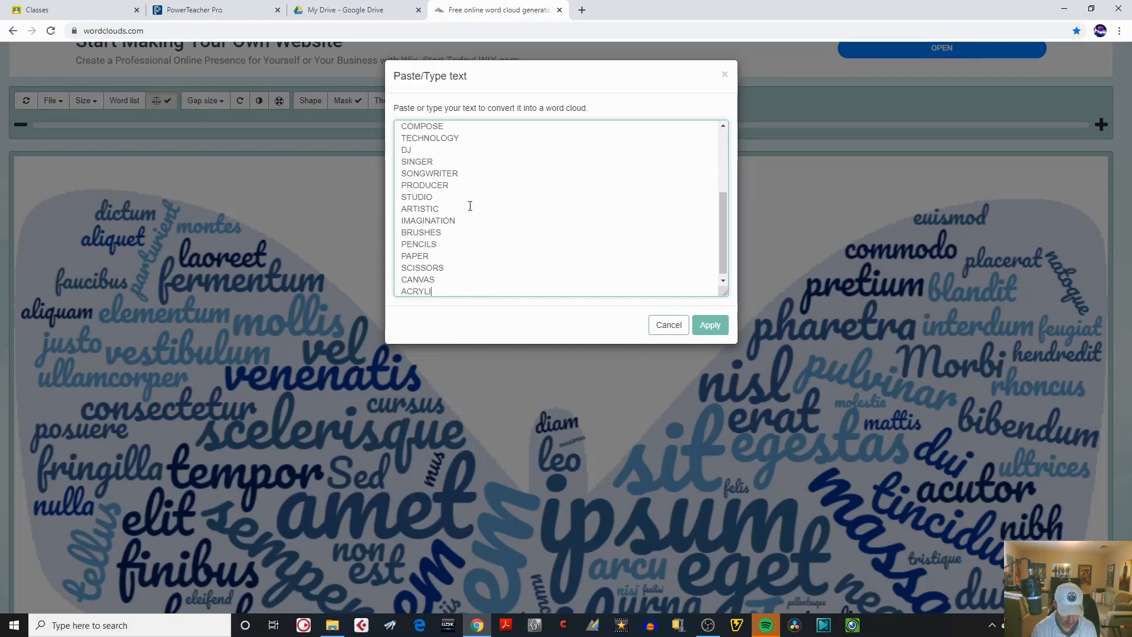
text(C)
key(Return)
text(O)
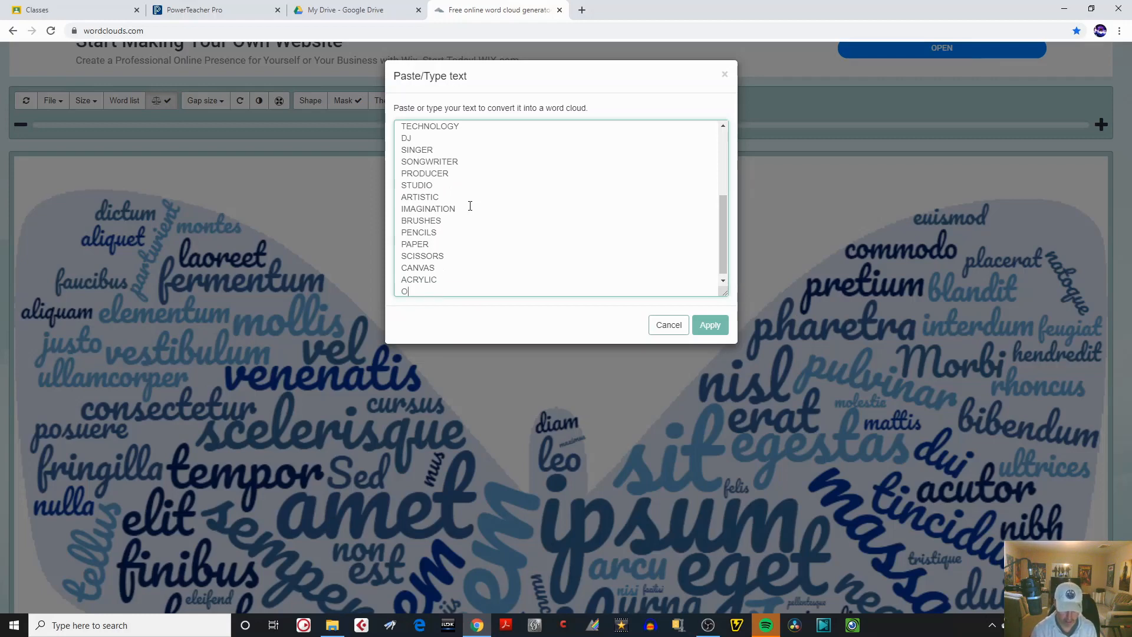
text(IL)
key(Return)
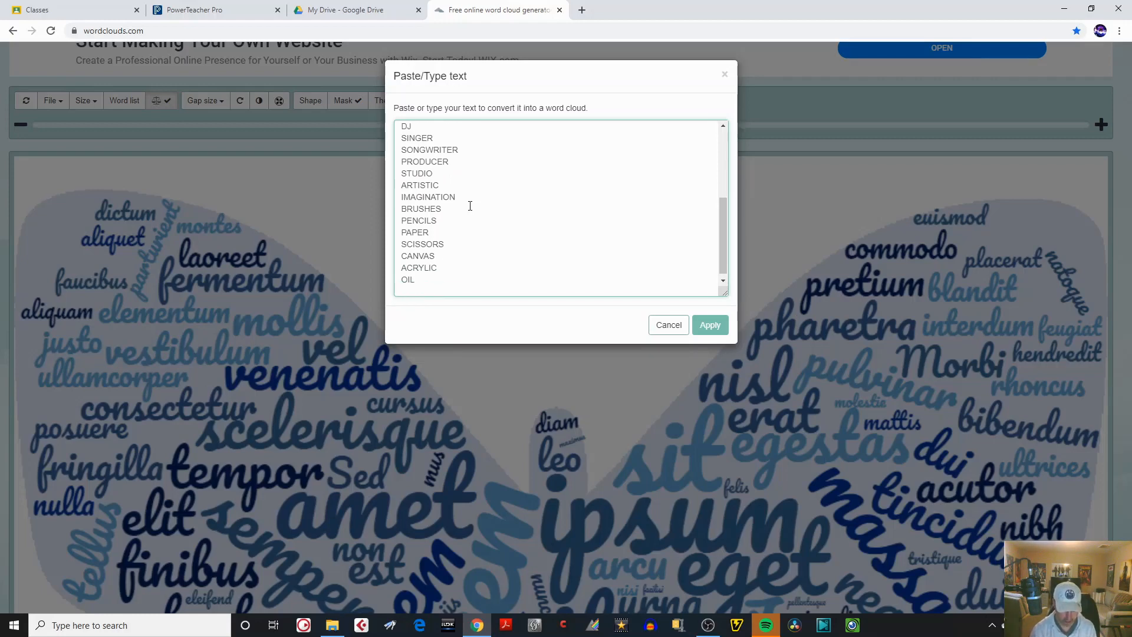
text(PASTELS)
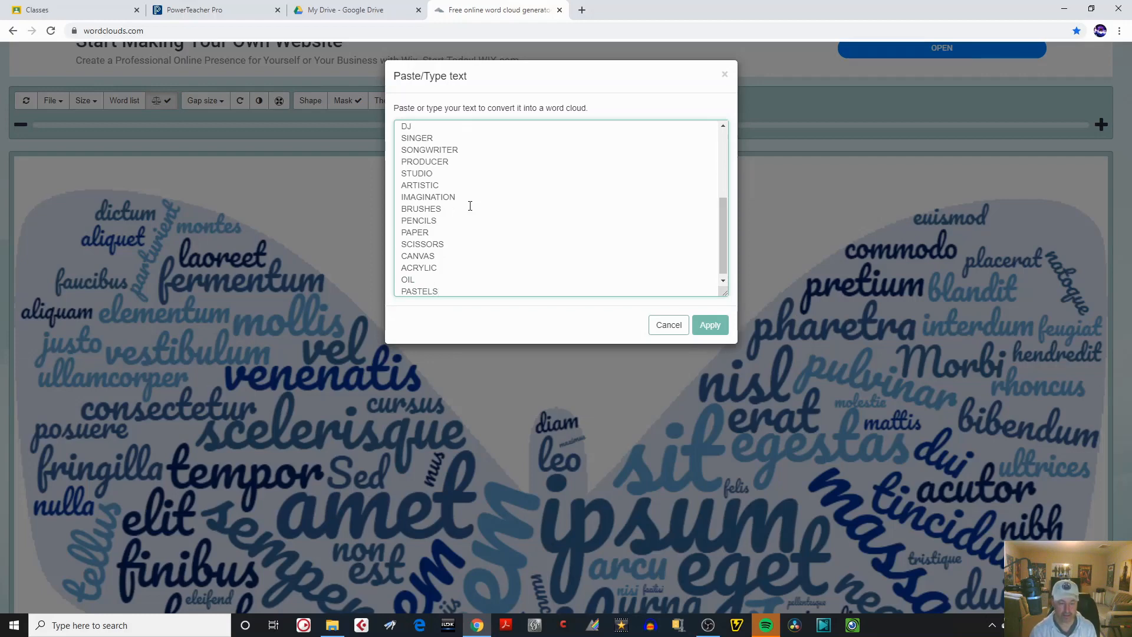
key(Return)
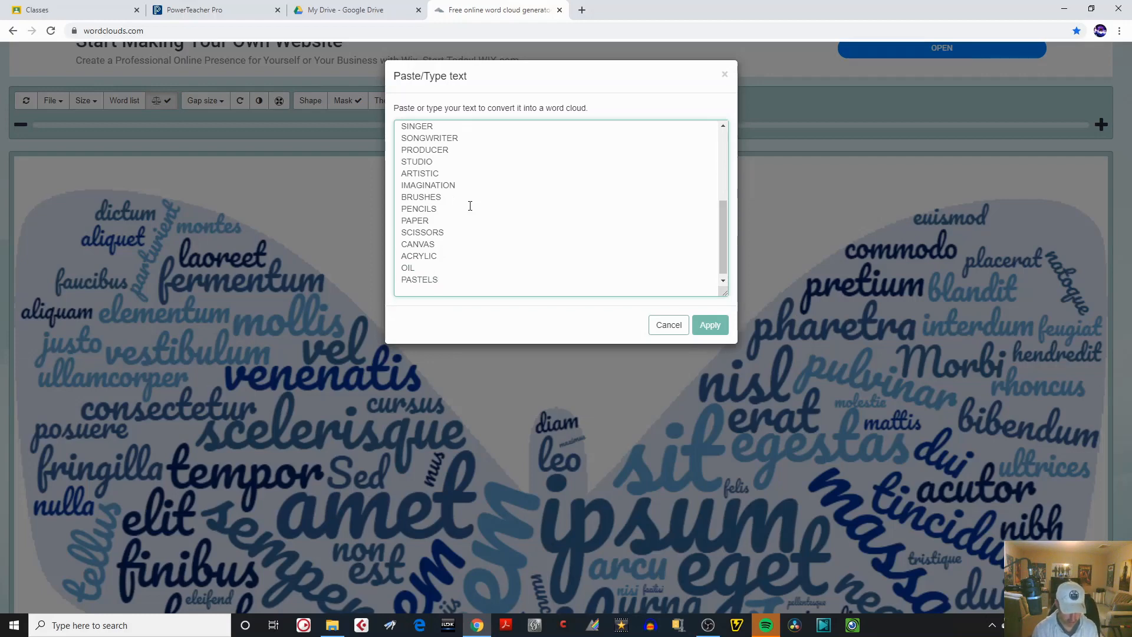
Add the words CRAYONS and GLUE on separate lines below PASTELS.
text(CRAYONS)
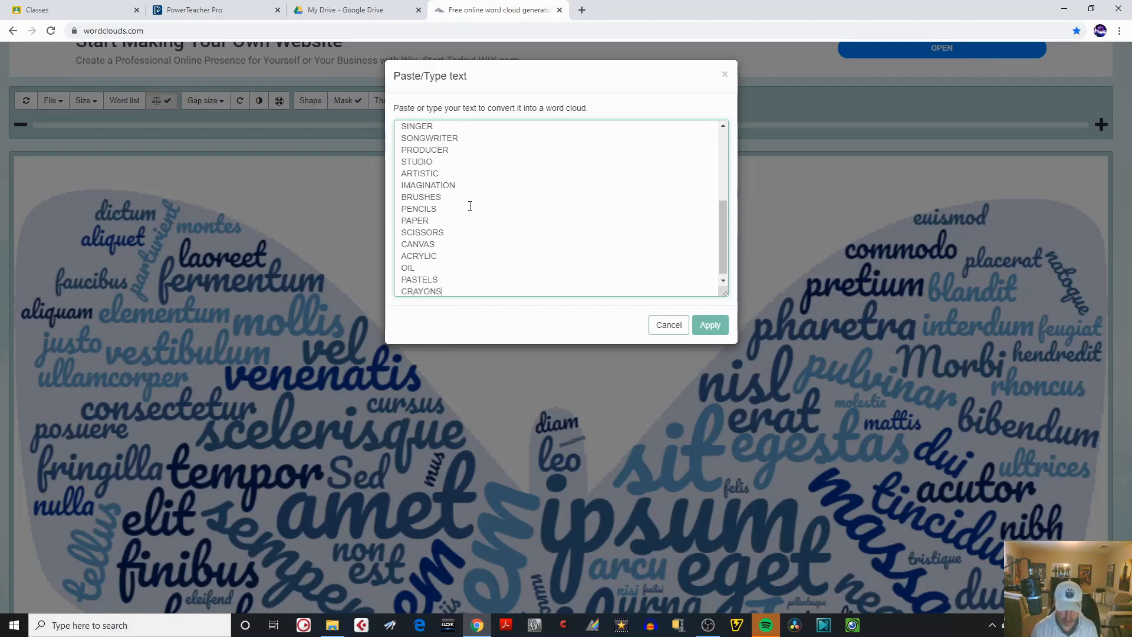
key(Return)
text(G)
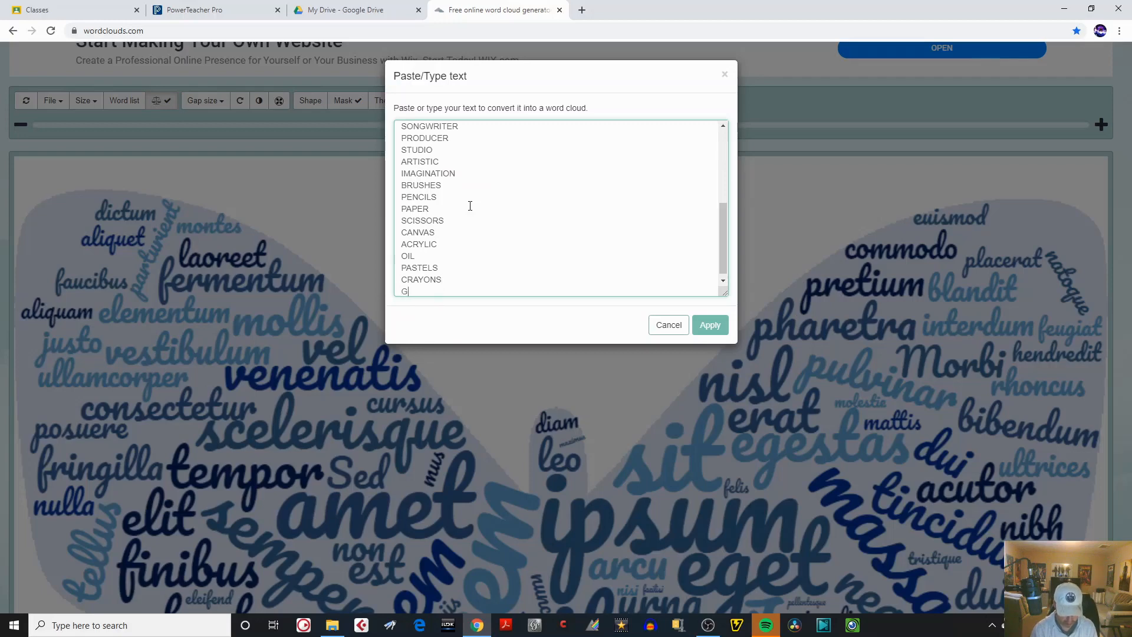
text(LUE)
key(Return)
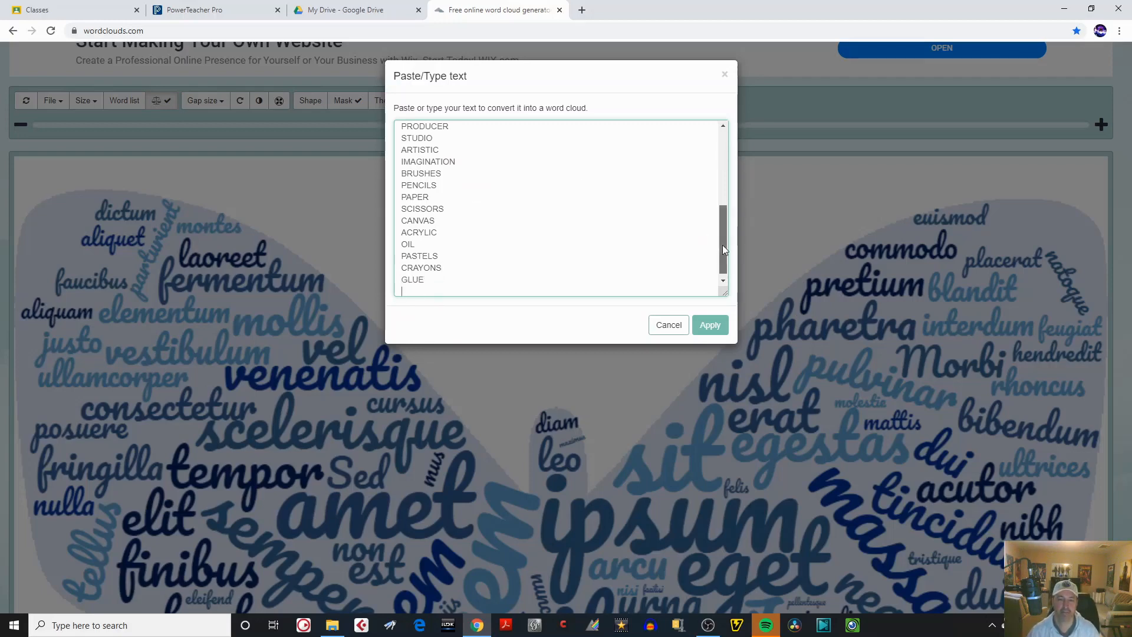
Append the school-related words SCHOOL, STUDENTS and LEARNING to the list, one per line.
mouse_move(723, 246)
mouse_down()
mouse_move(717, 170)
mouse_move(726, 261)
mouse_up()
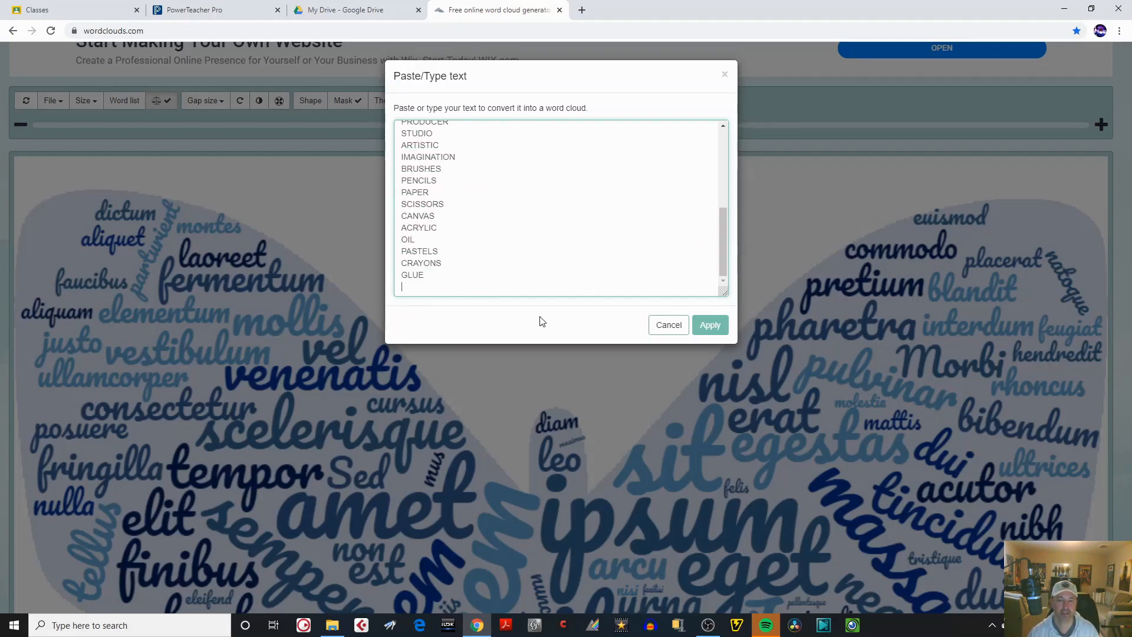
text(SCHOOL)
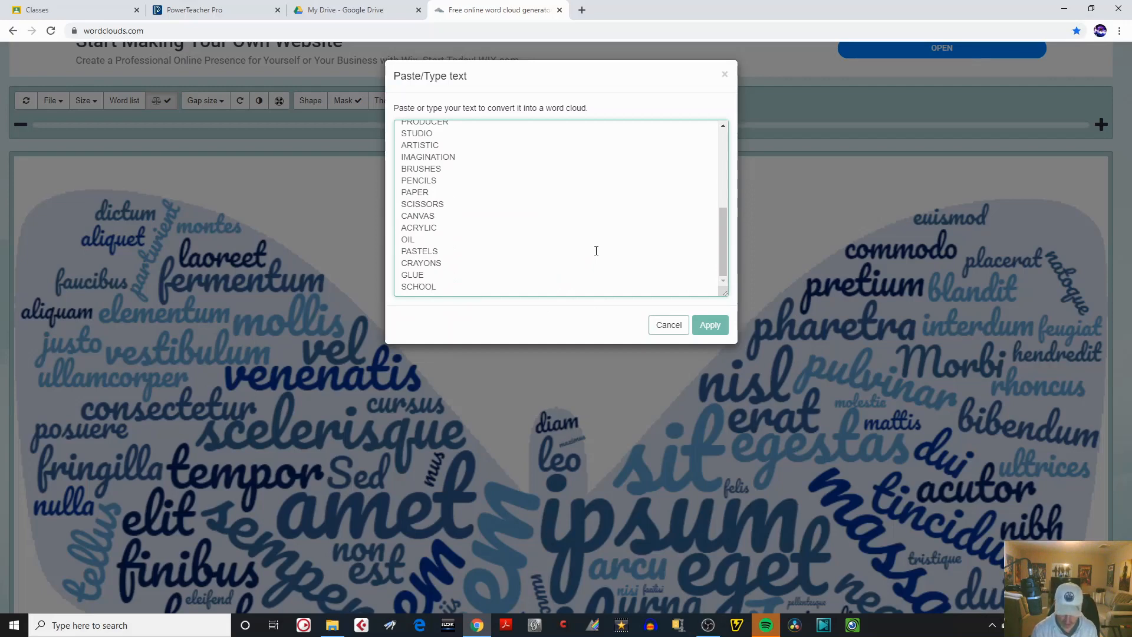
key(Return)
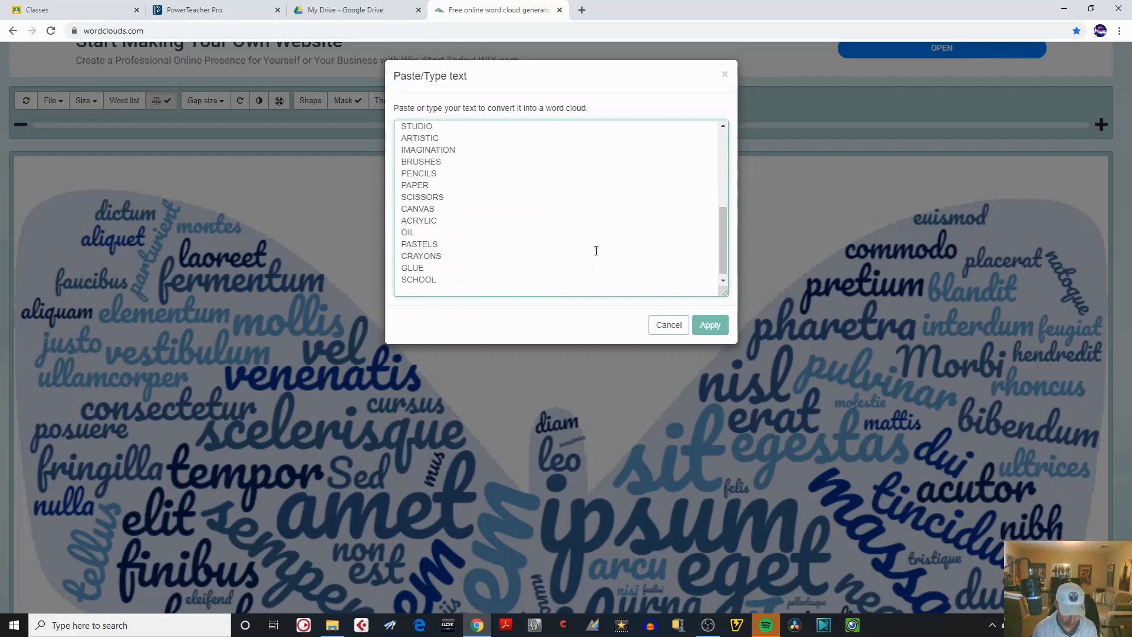
text(STUDENTS)
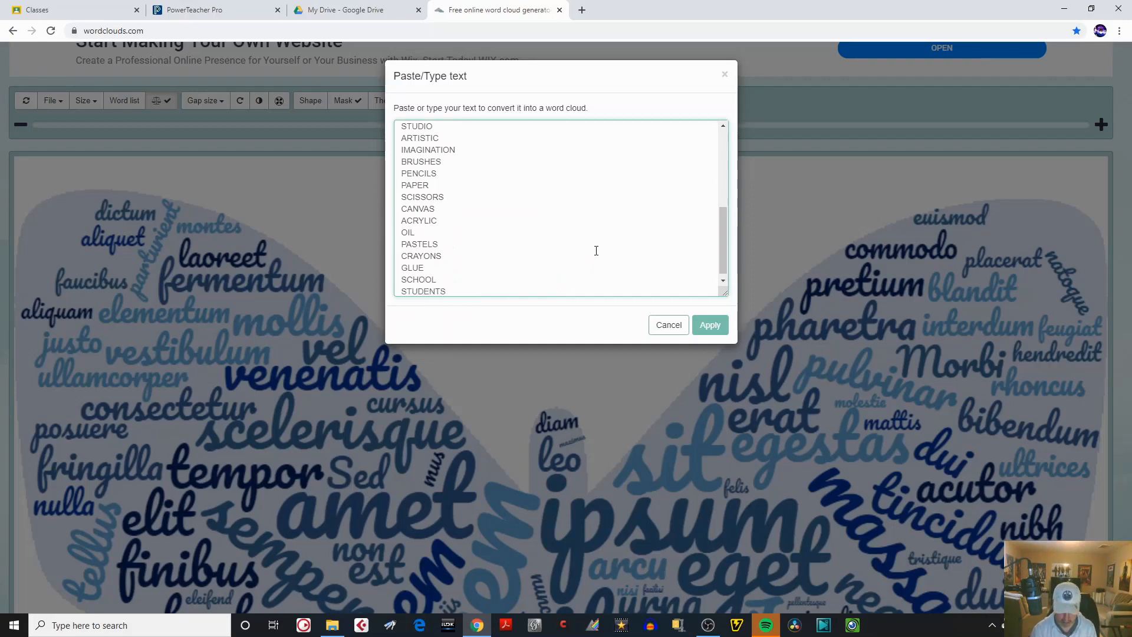
key(Return)
text(LEARNI)
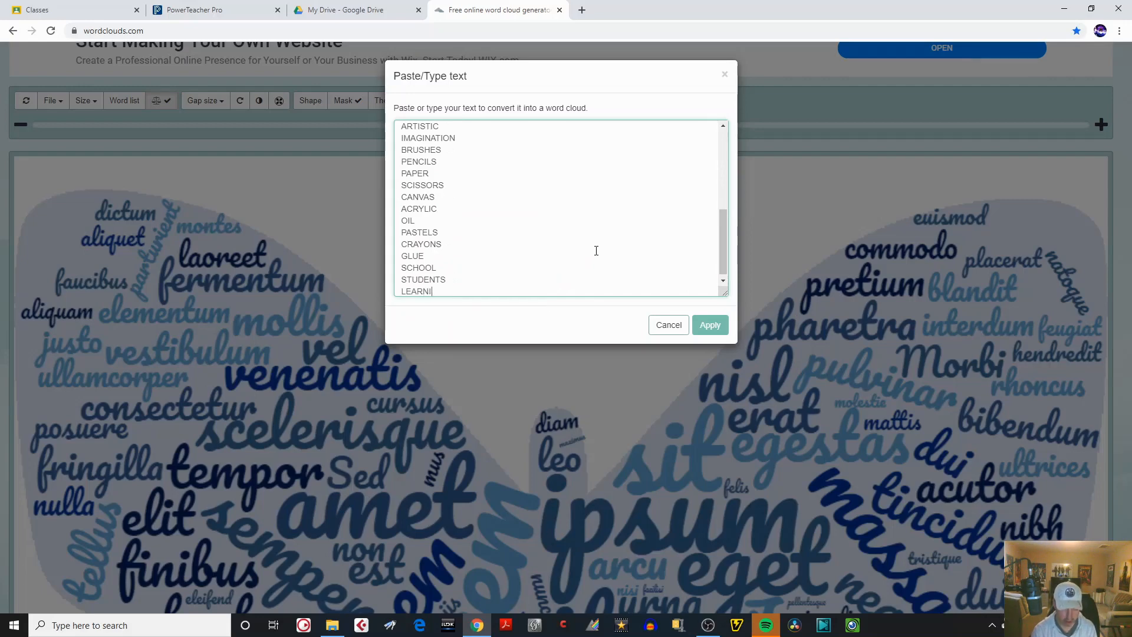
text(NG)
key(Return)
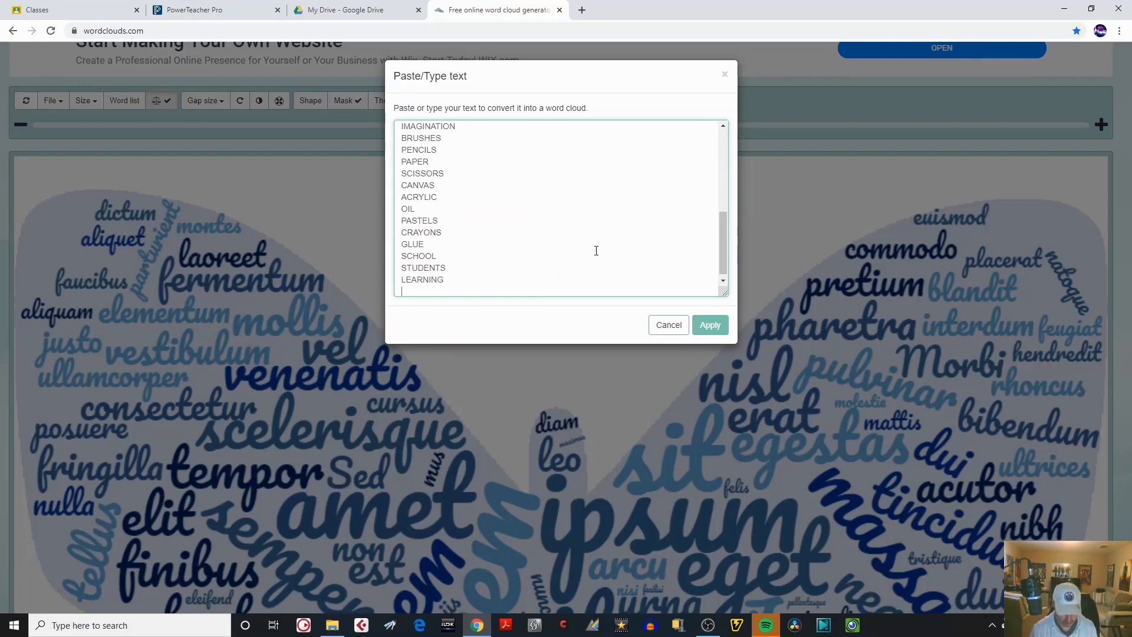
Add the sports HOCKEY, BASEBALL and TENNIS to the word list, one per line.
text(HOCKEY)
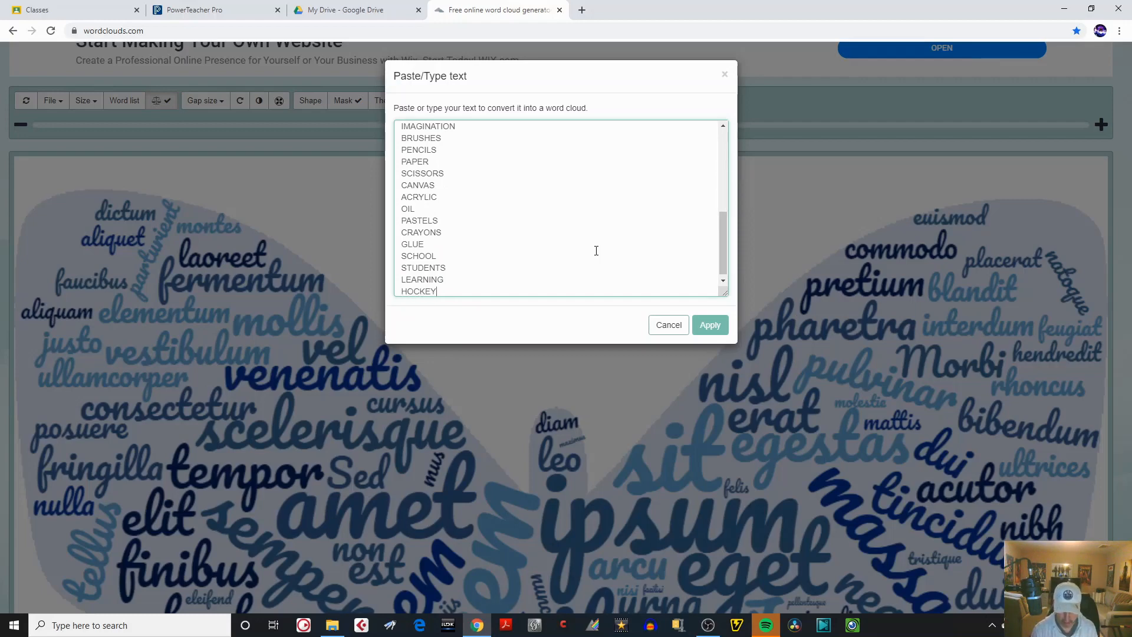
key(Return)
text(BASE)
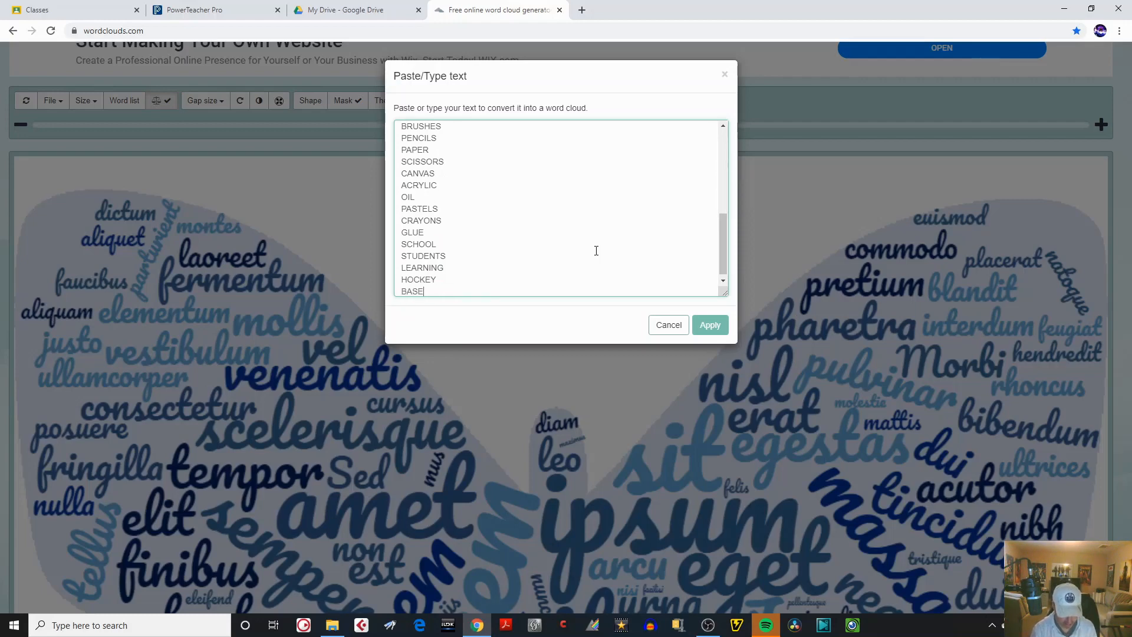
text(BALL)
key(Return)
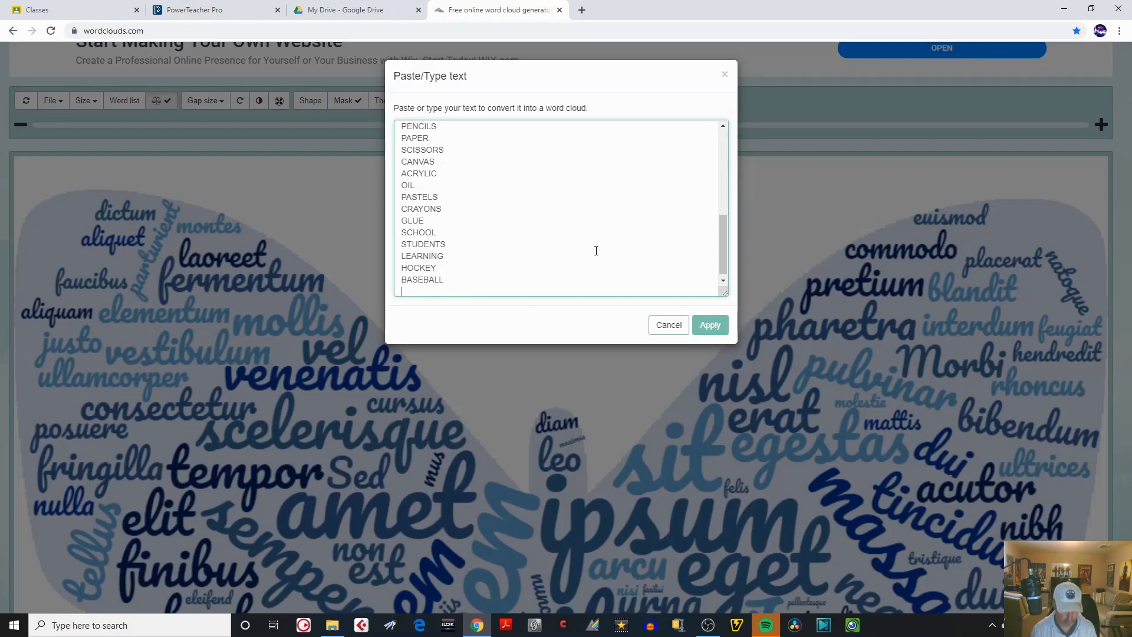
text(TENNIS)
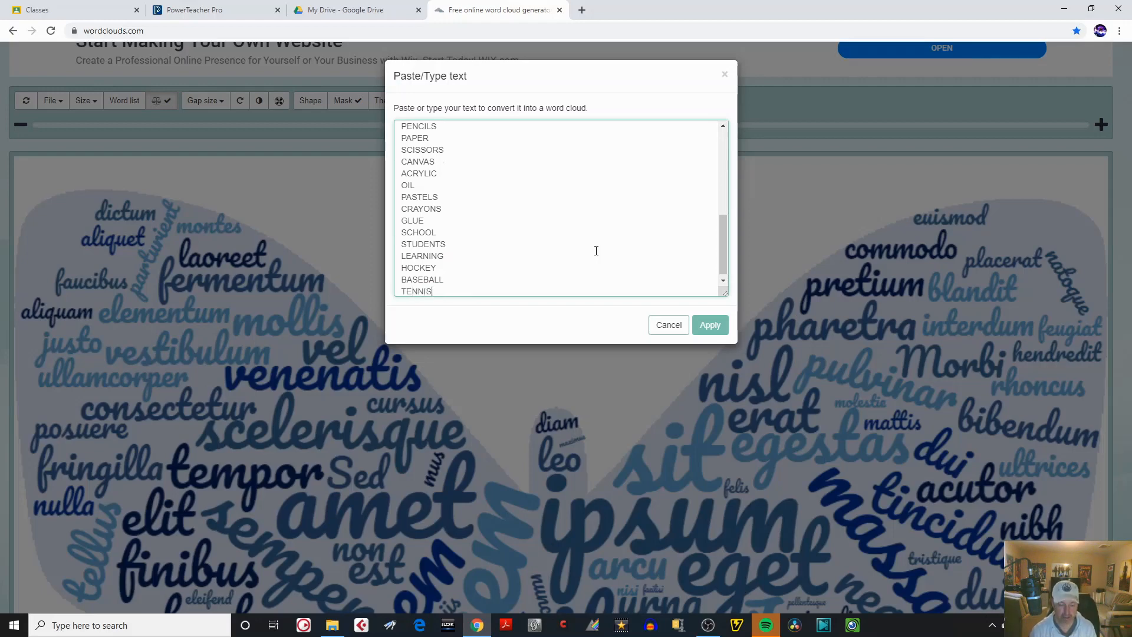
key(Return)
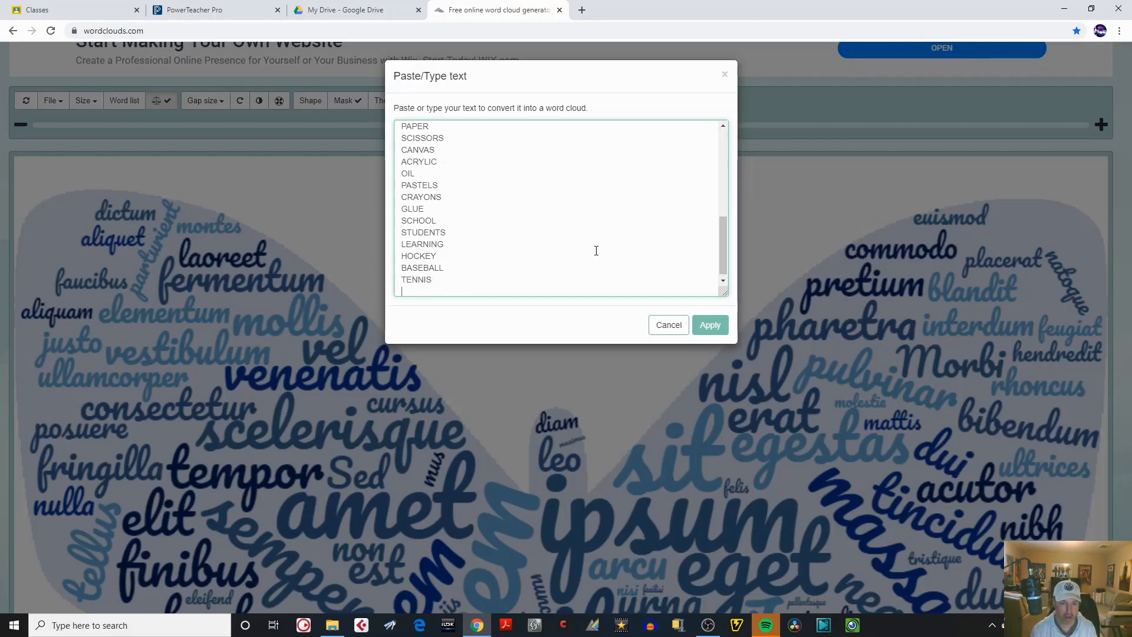
Append BADMINTON and VOLLEYBALL on separate lines below TENNIS.
text(BADMINTON)
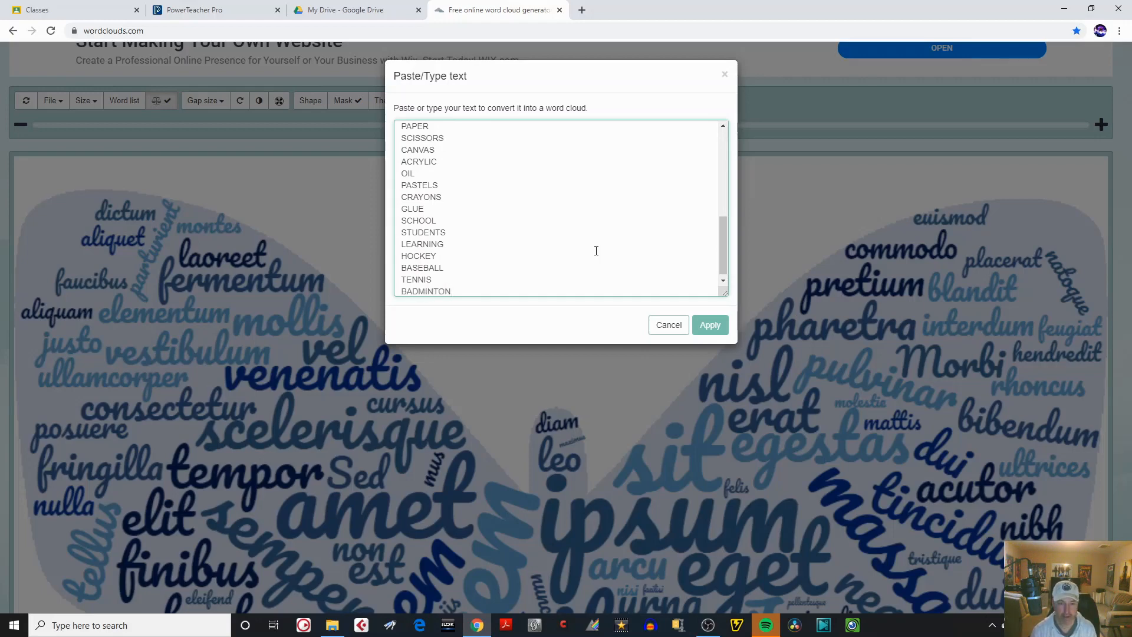
key(Return)
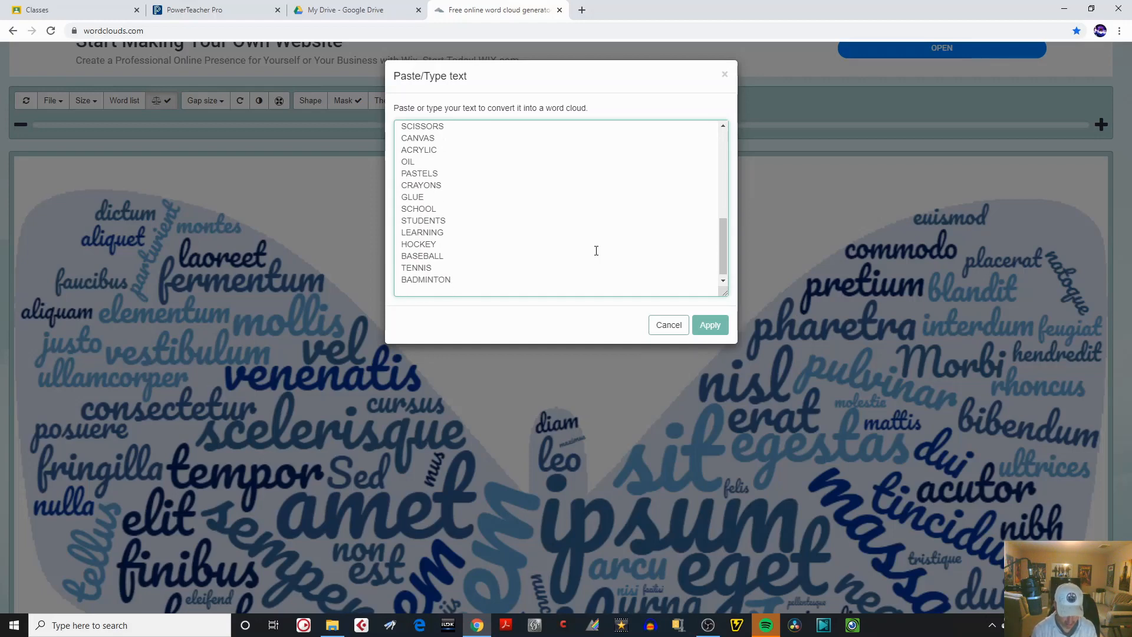
text(VOLLEYBALL)
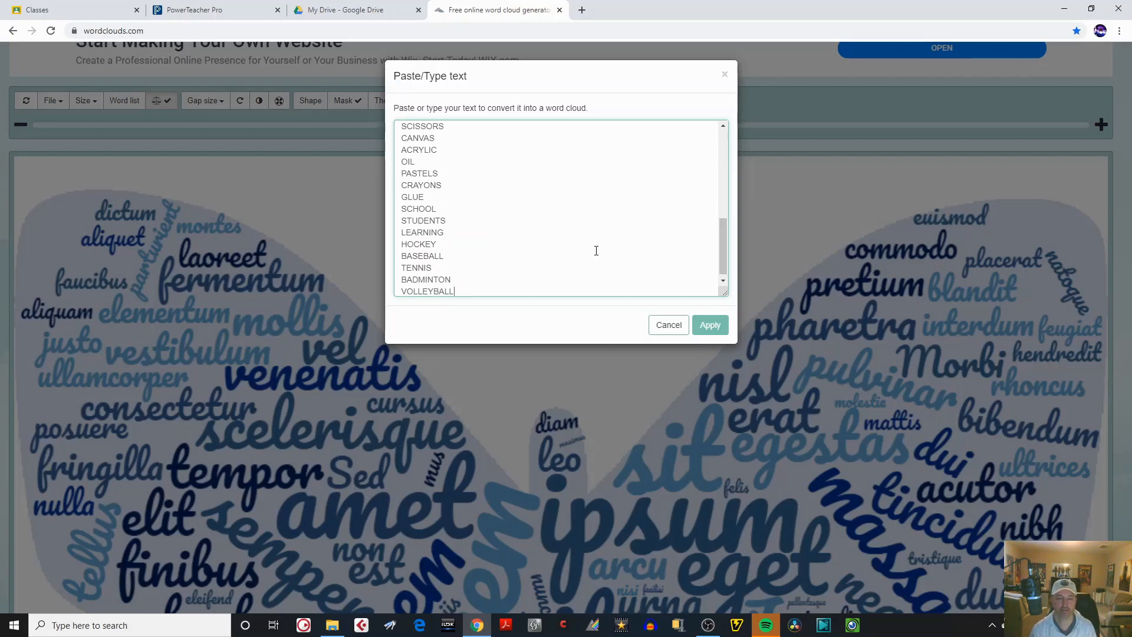
key(Return)
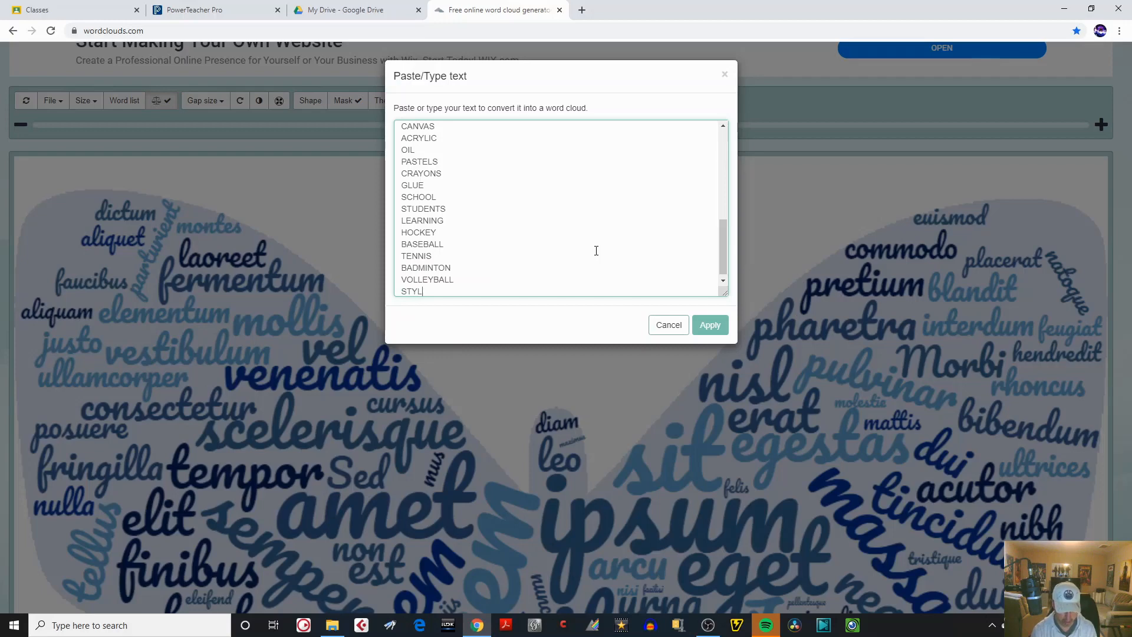
Continue the list with STYLE, CLOTHES and FASHION, each on its own line.
text(E)
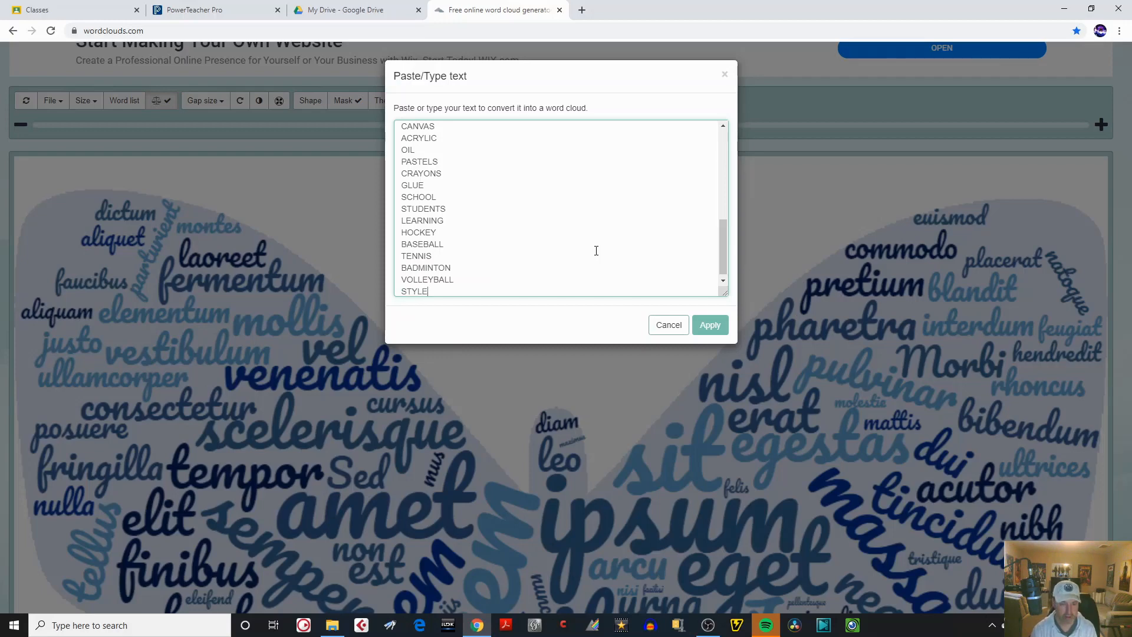
key(Return)
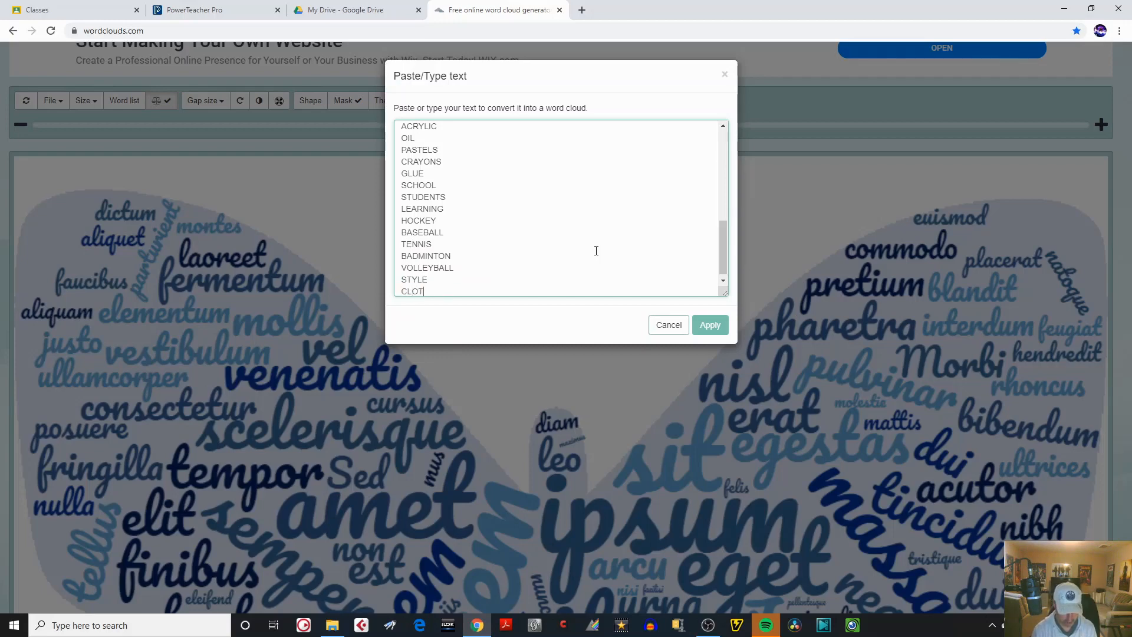
text(CLOTHES)
key(Return)
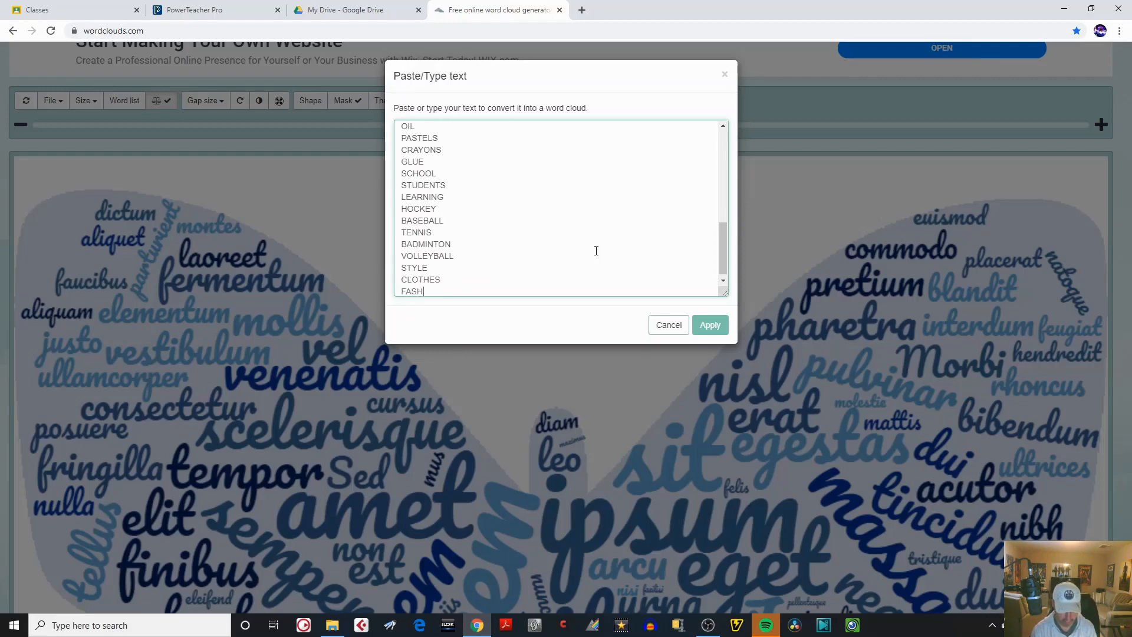
text(FASHION)
key(Return)
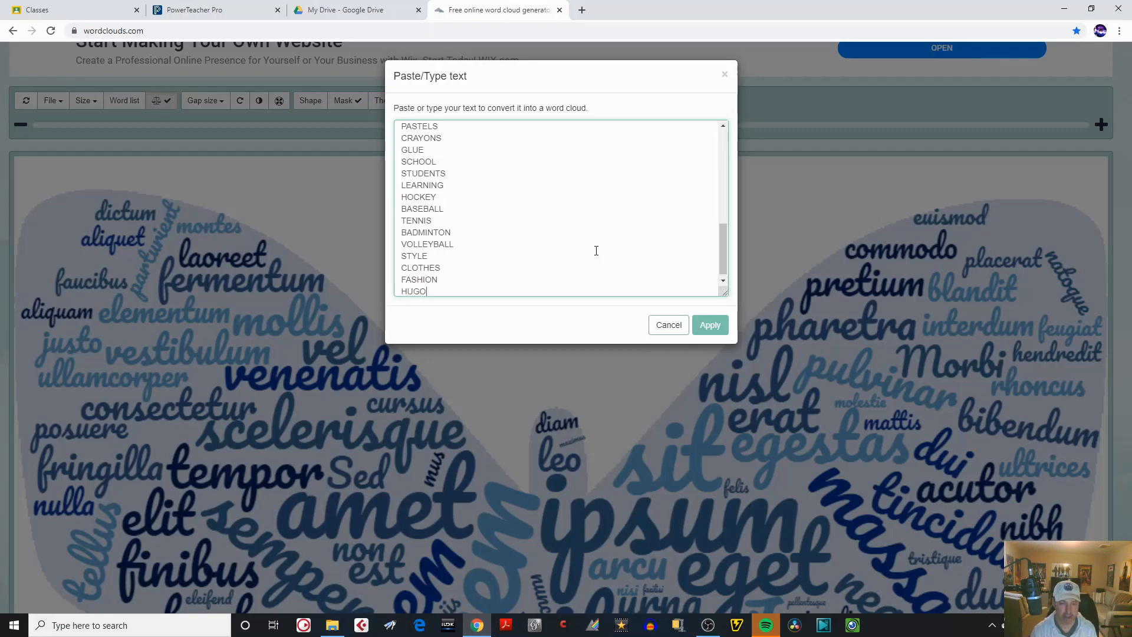
Add two personal first names in capitals on separate lines below FASHION.
text(HUGO)
key(Return)
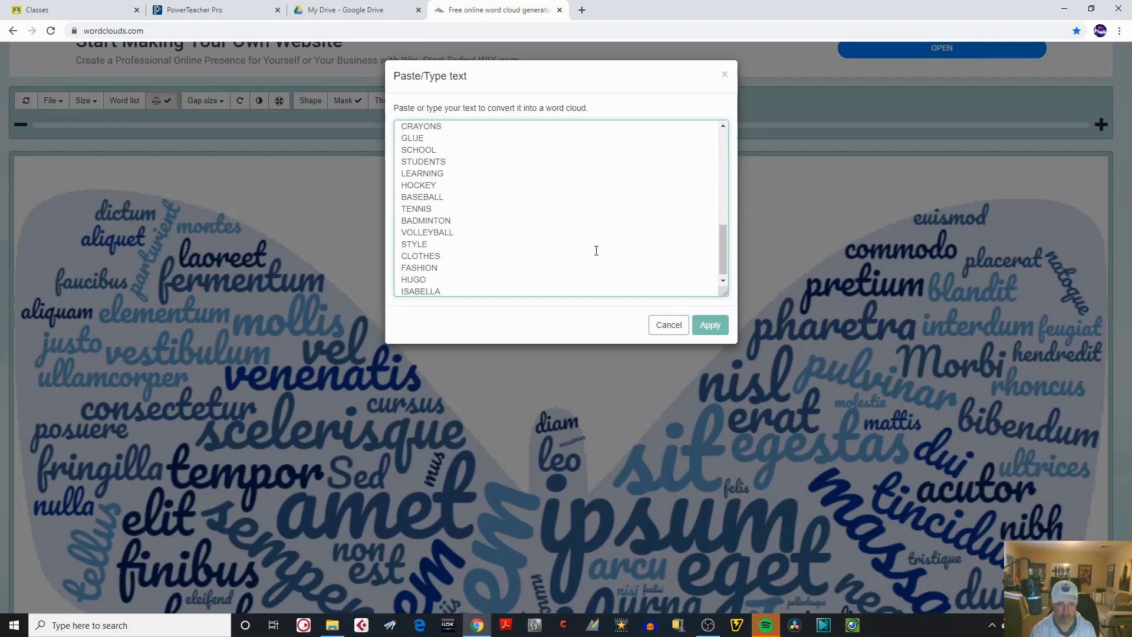
text(ISABELLA)
key(Return)
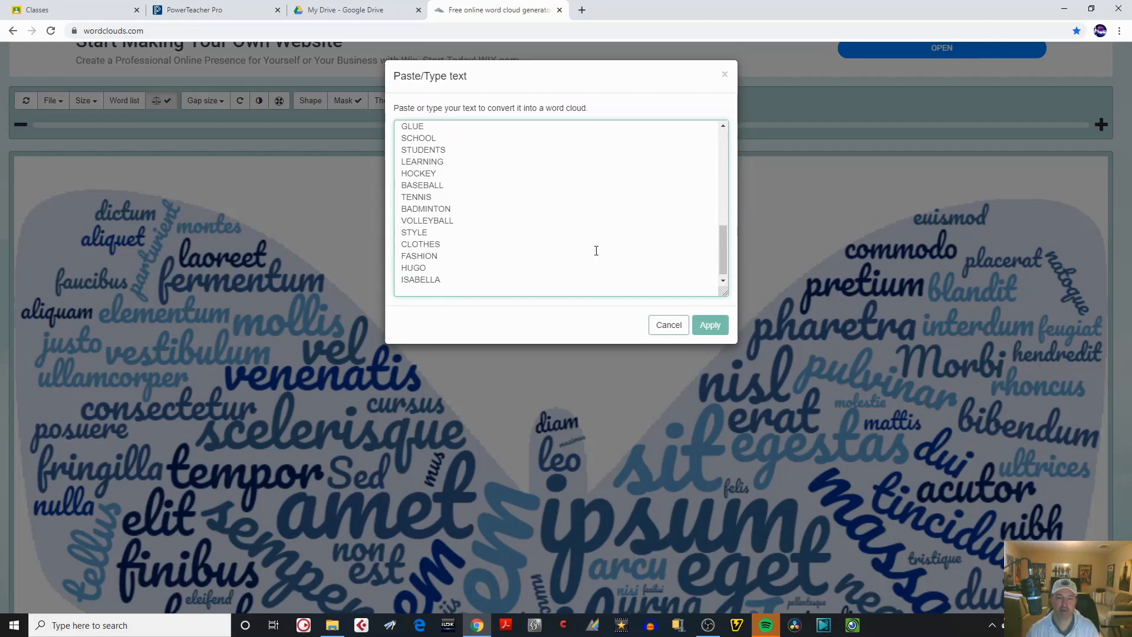
Apply the finished text to generate the word cloud and dismiss the wizard message.
scroll(724, 256, up, 1)
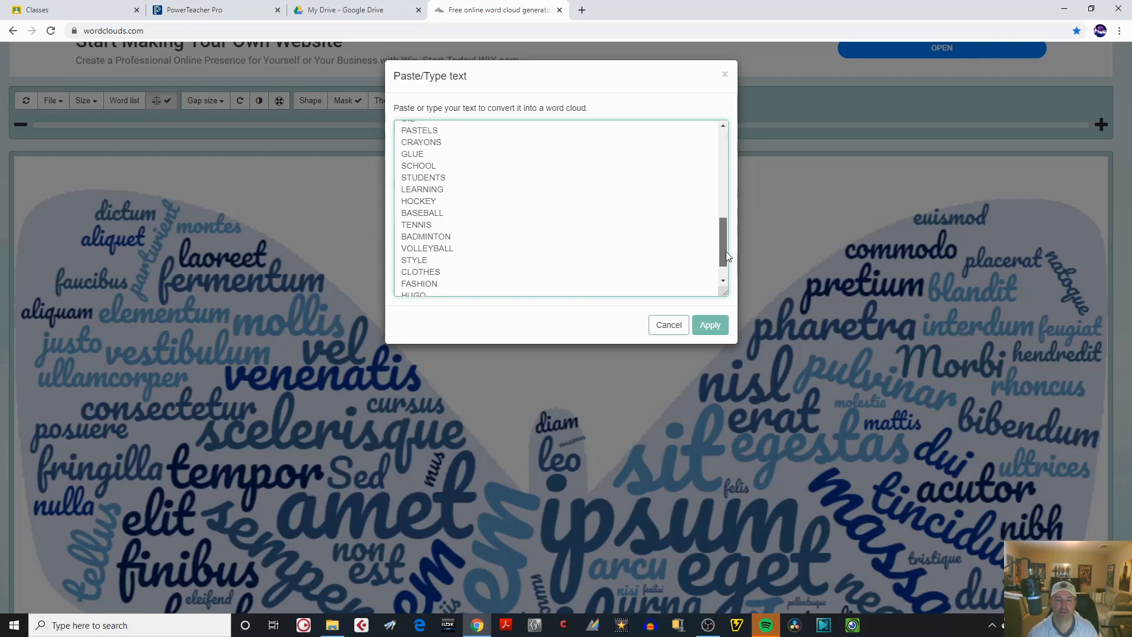
drag(727, 249, 724, 278)
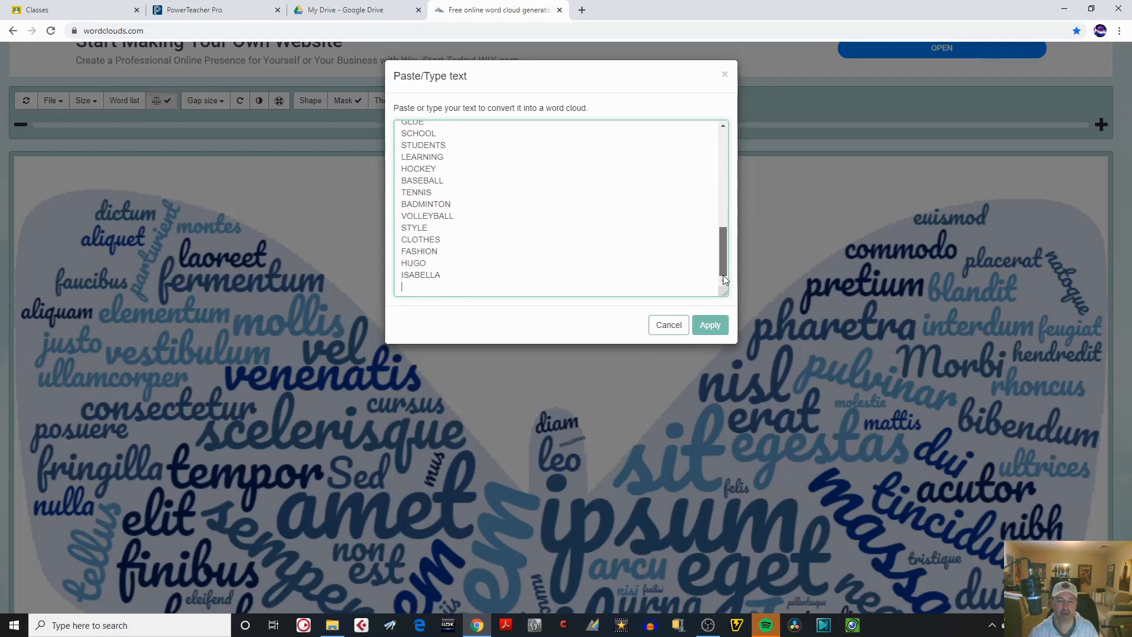
click(708, 329)
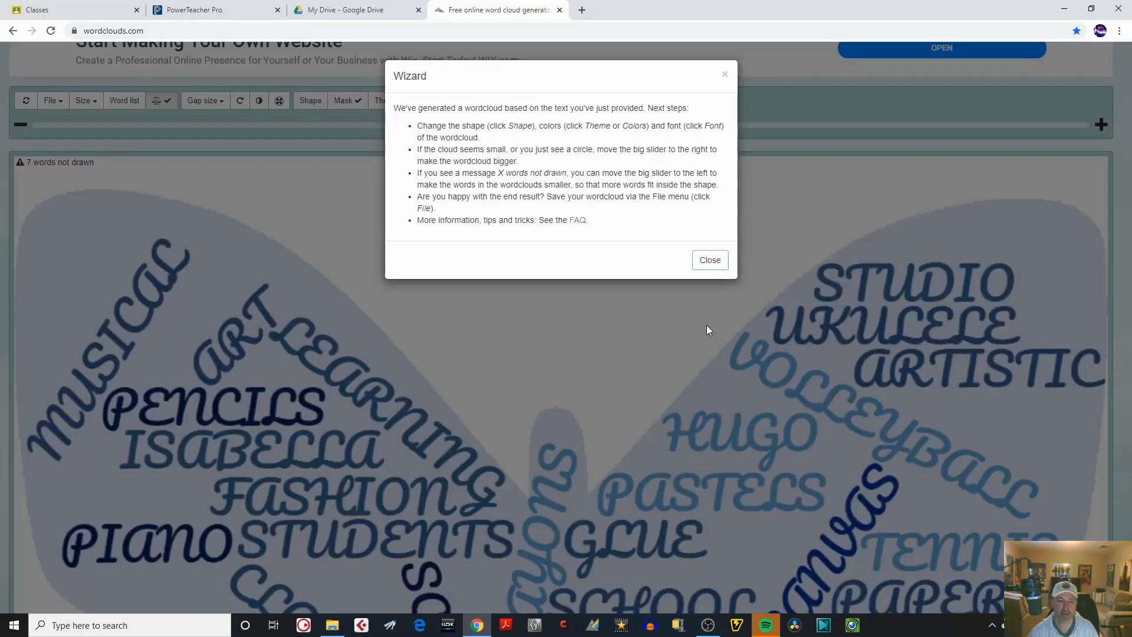
click(710, 260)
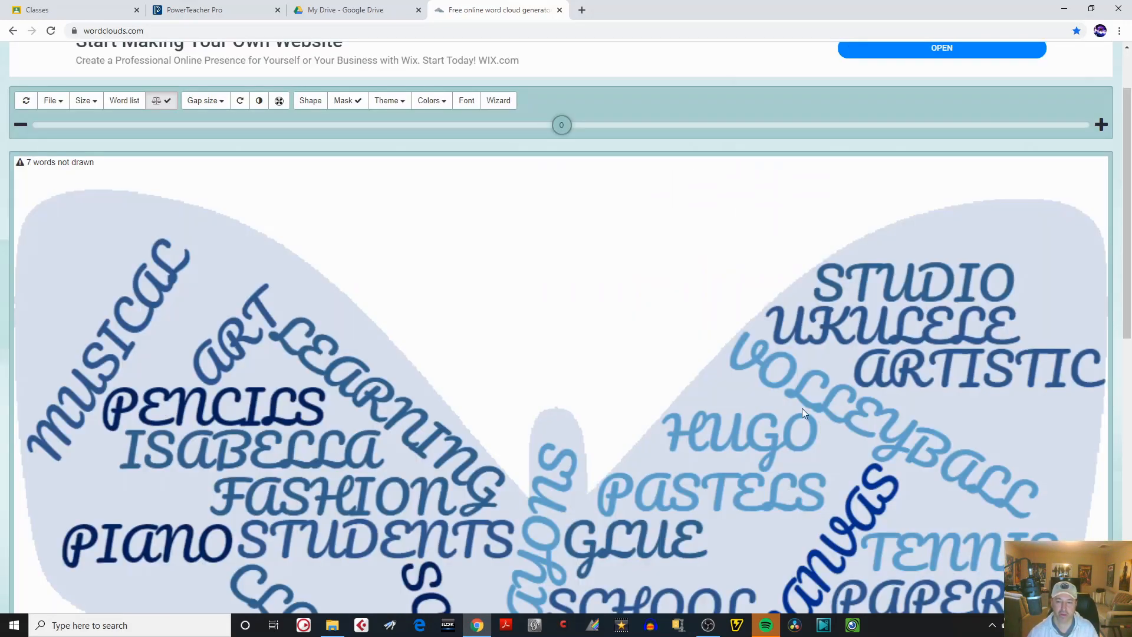
Adjust the size of the words in the cloud, trying 12 and -16 before settling on -19.
drag(1128, 240, 1122, 215)
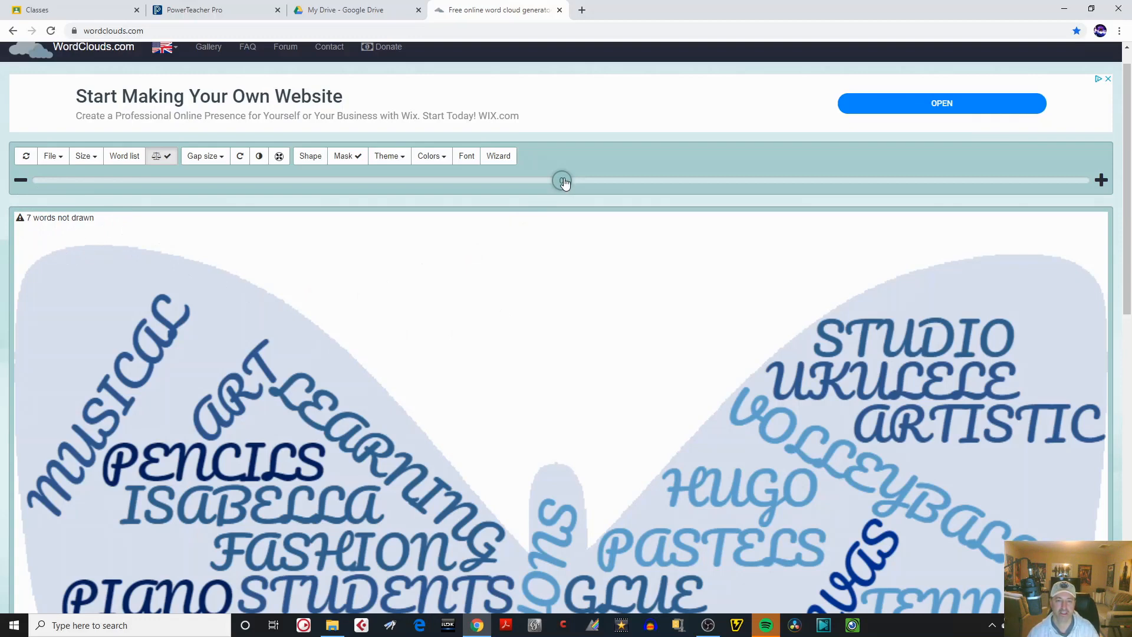
drag(565, 183, 624, 183)
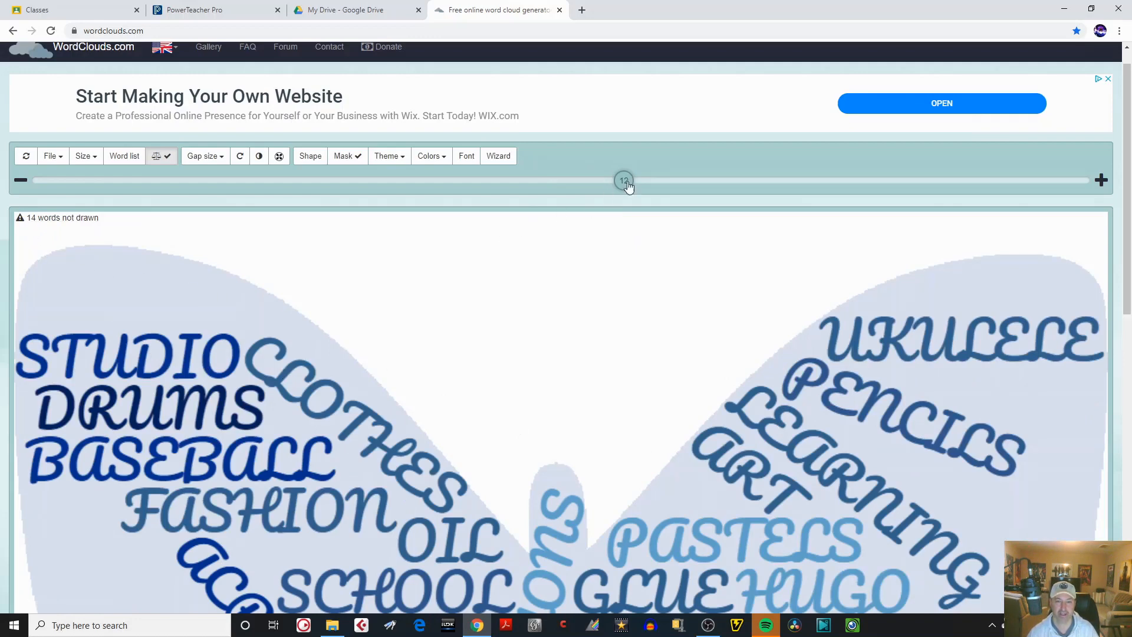
drag(624, 182, 478, 186)
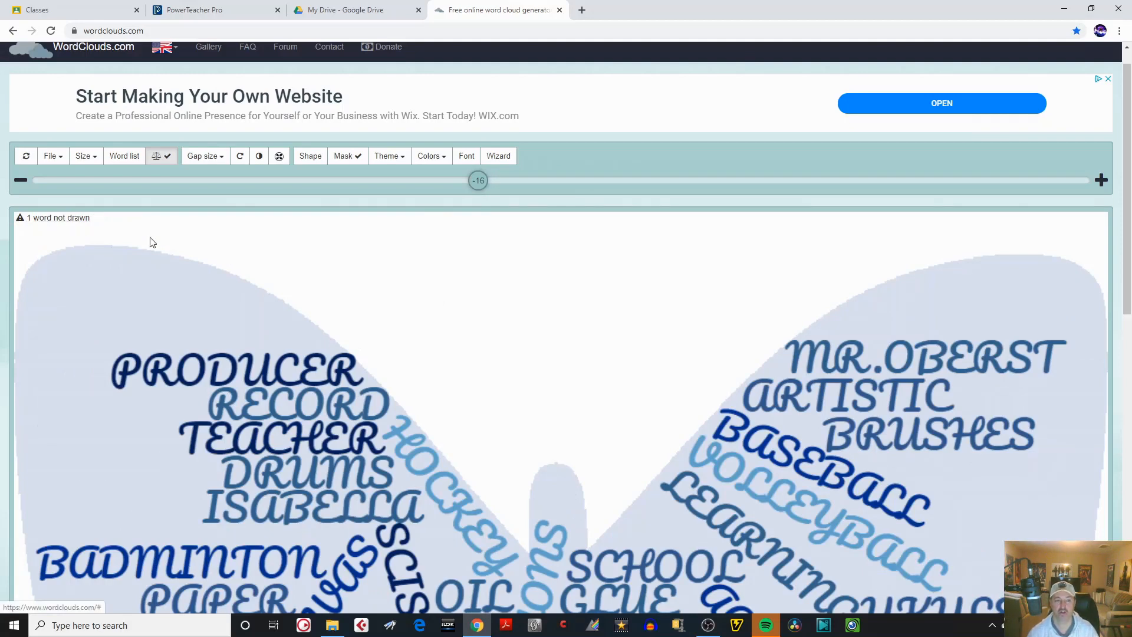
drag(477, 182, 463, 184)
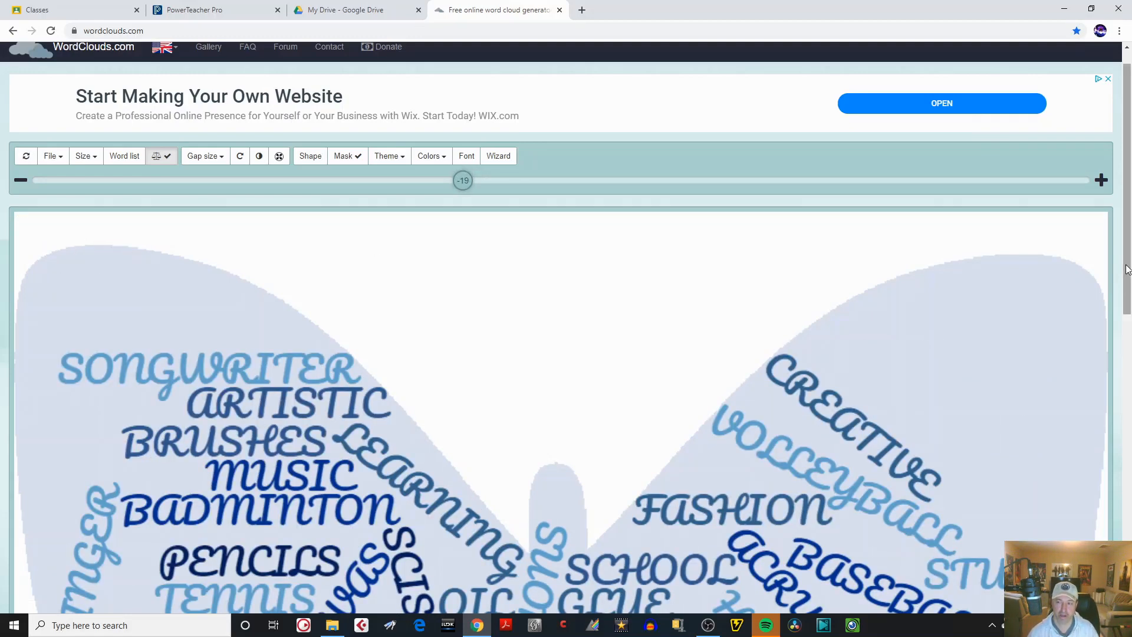
Change the word cloud's font to Notable.
drag(1128, 271, 1130, 453)
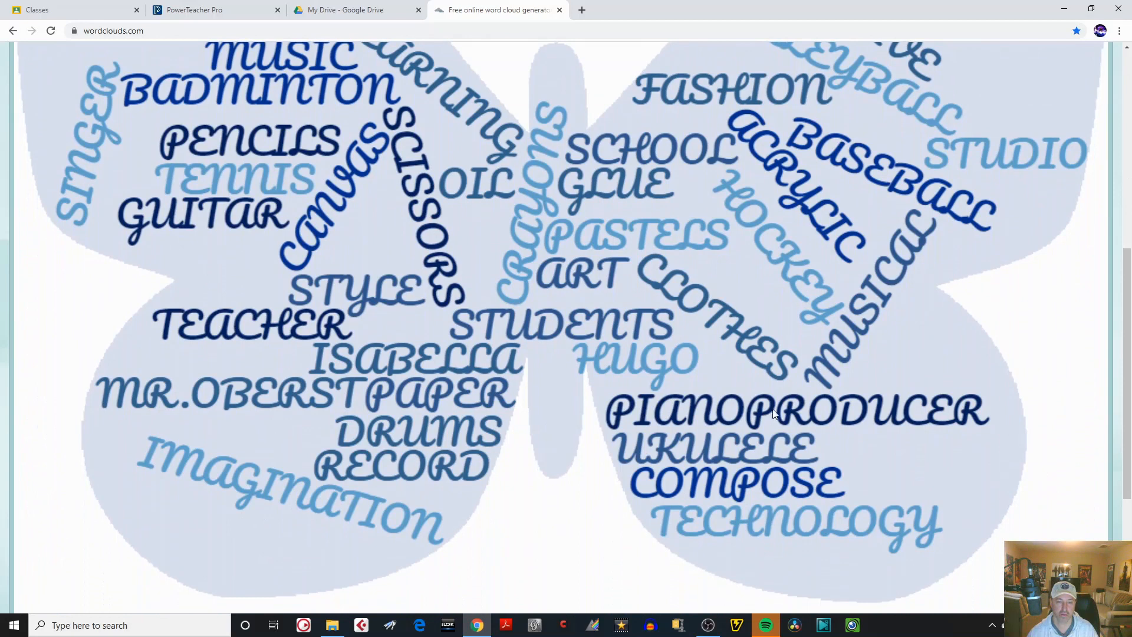
drag(1127, 412, 1124, 270)
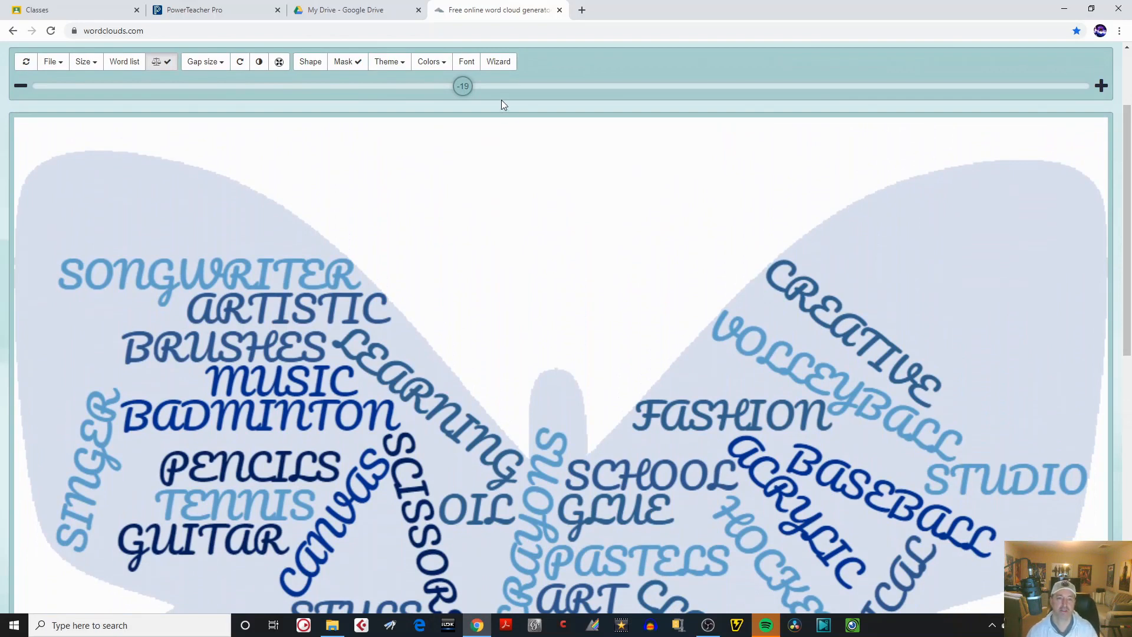
drag(1127, 177, 1128, 133)
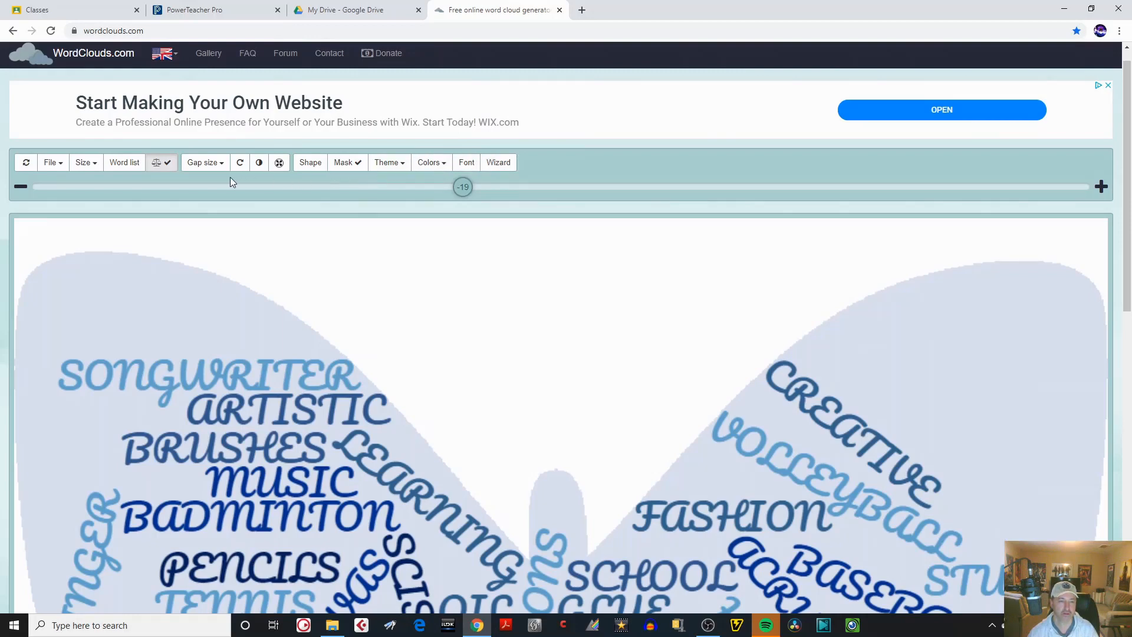
click(468, 163)
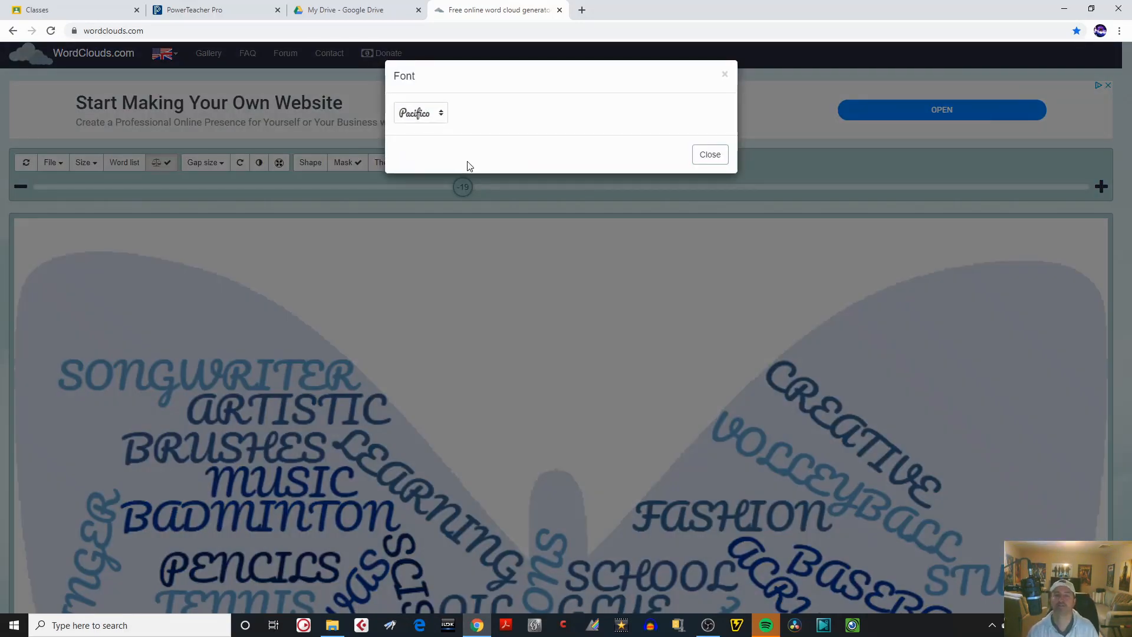
click(441, 114)
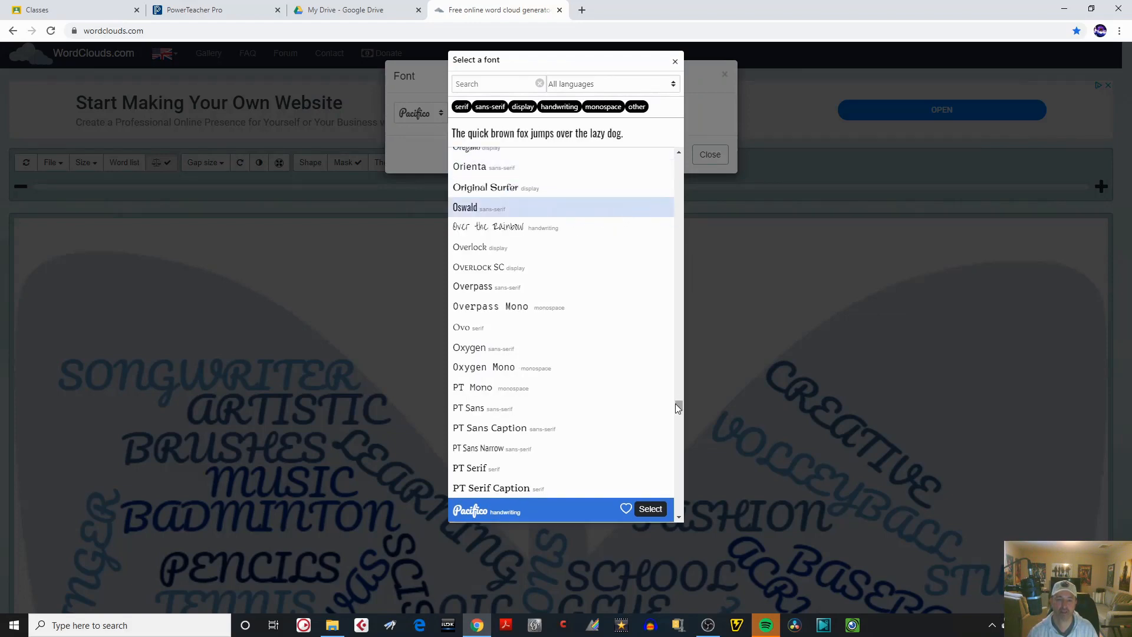
drag(679, 406, 666, 171)
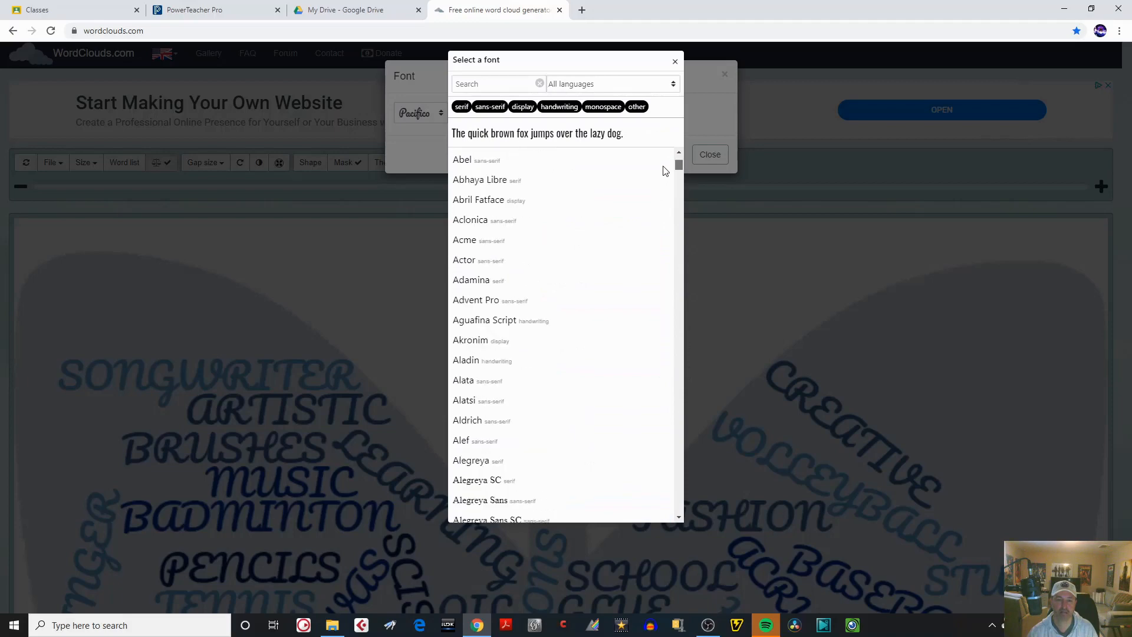
drag(678, 251, 677, 392)
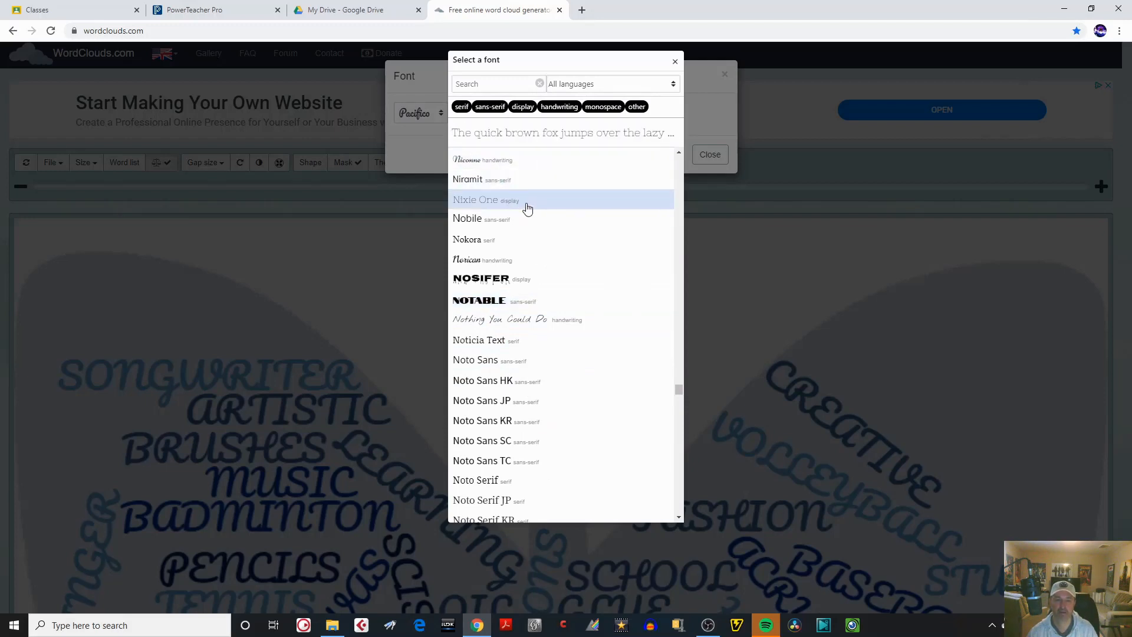
click(493, 303)
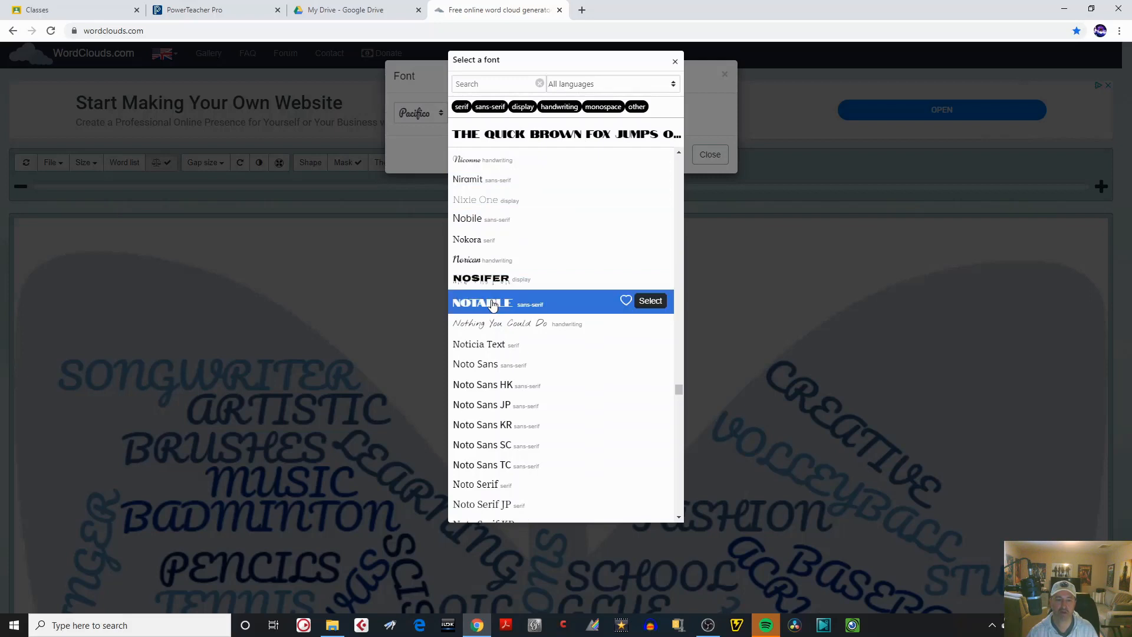
click(651, 301)
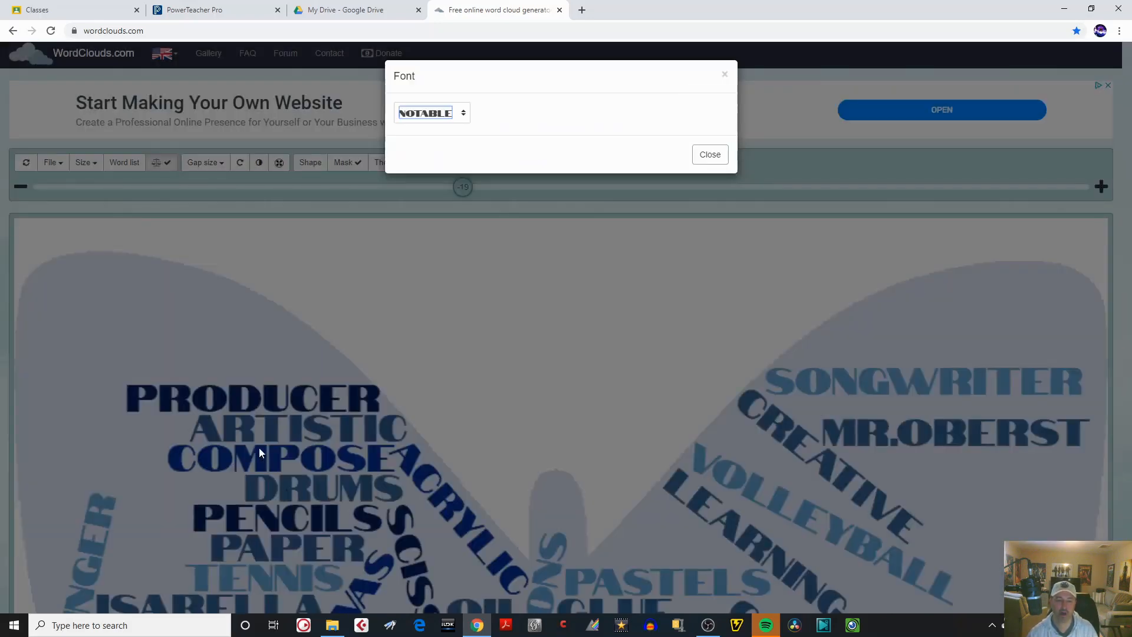
click(708, 156)
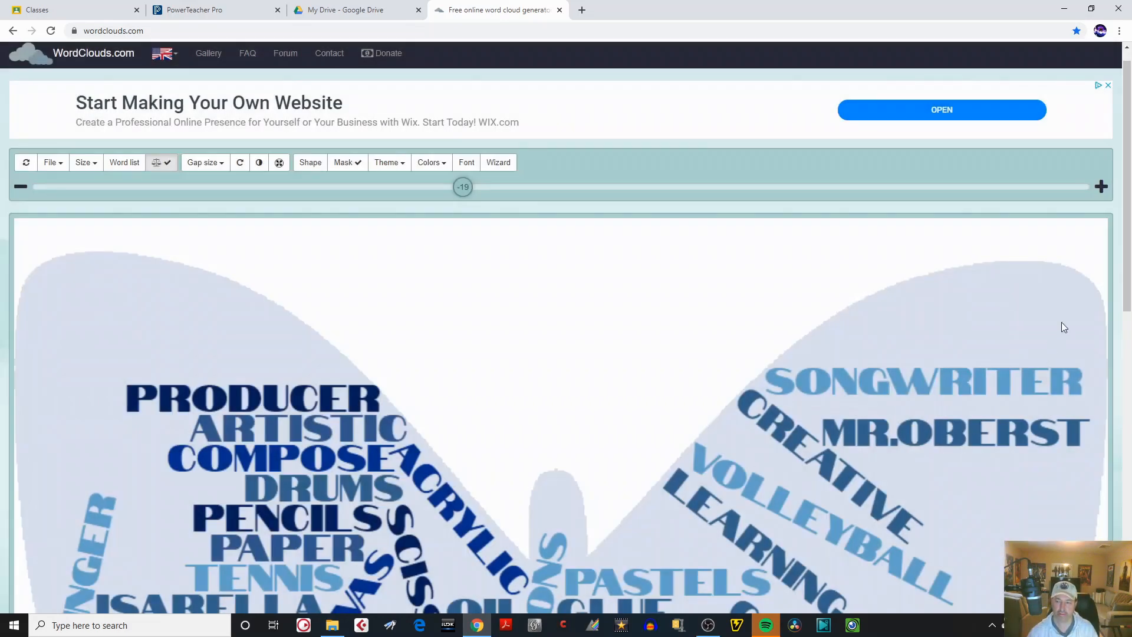
Set the word cloud's background color to red and apply it.
mouse_move(1126, 284)
mouse_down()
mouse_move(1127, 459)
mouse_move(1129, 287)
mouse_up()
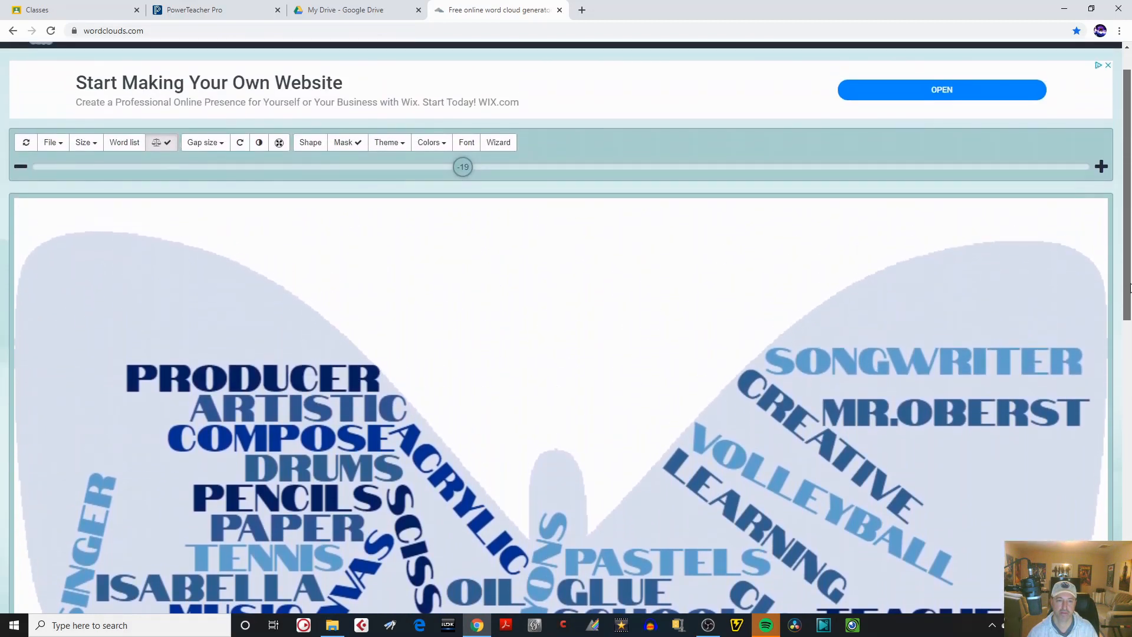
click(445, 147)
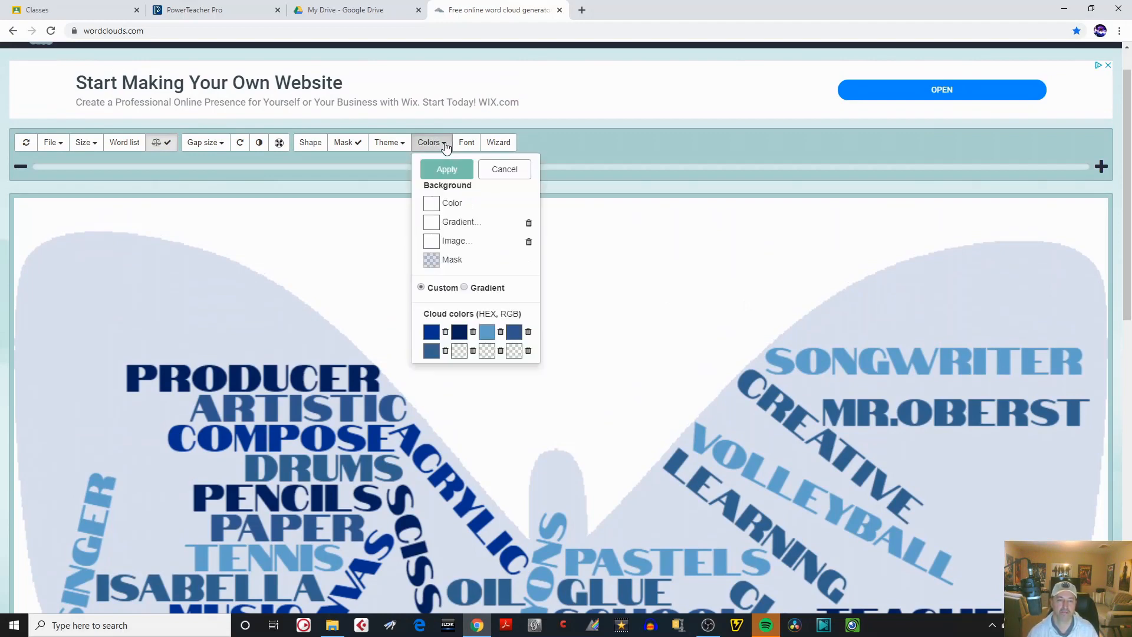
click(433, 206)
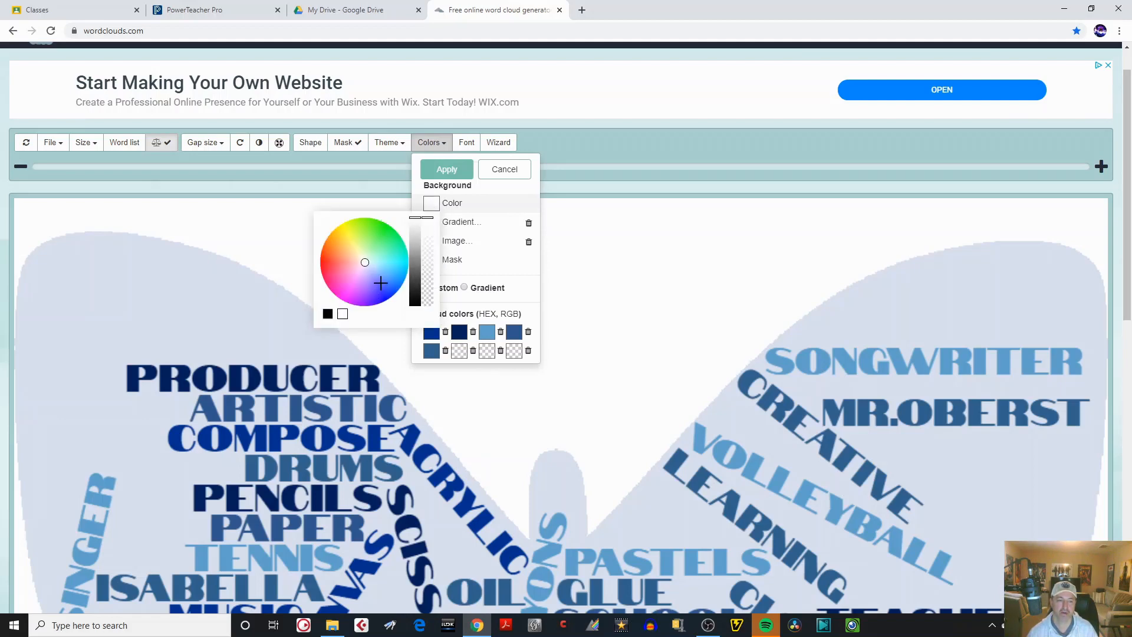
click(327, 263)
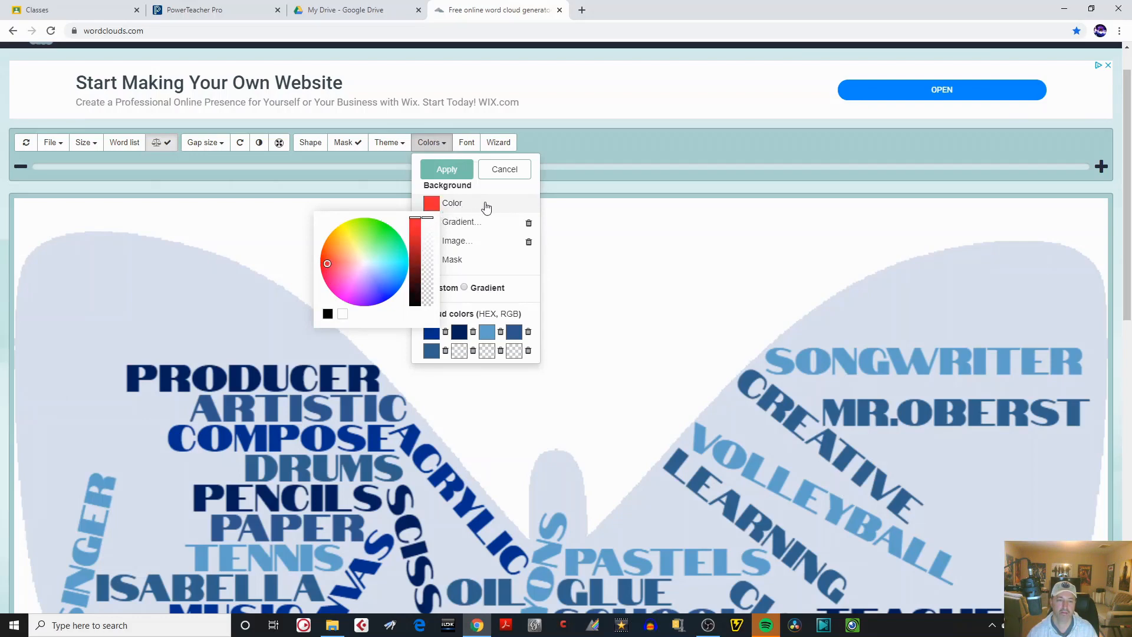
click(455, 174)
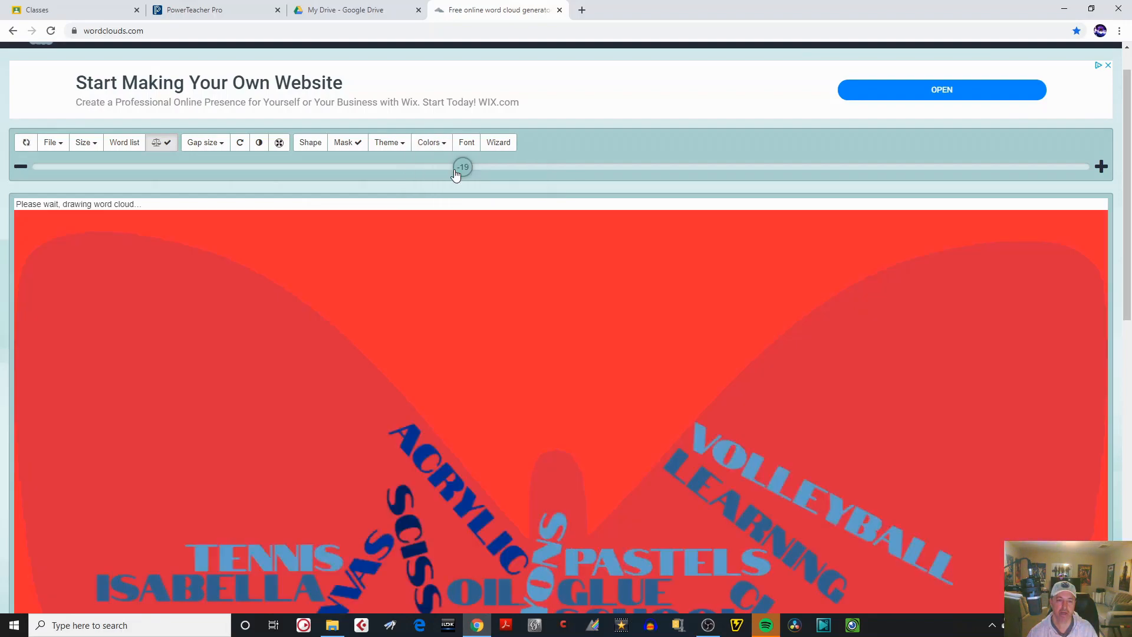
Start a gradient background and change its red color stop to yellow.
drag(1123, 239, 1049, 247)
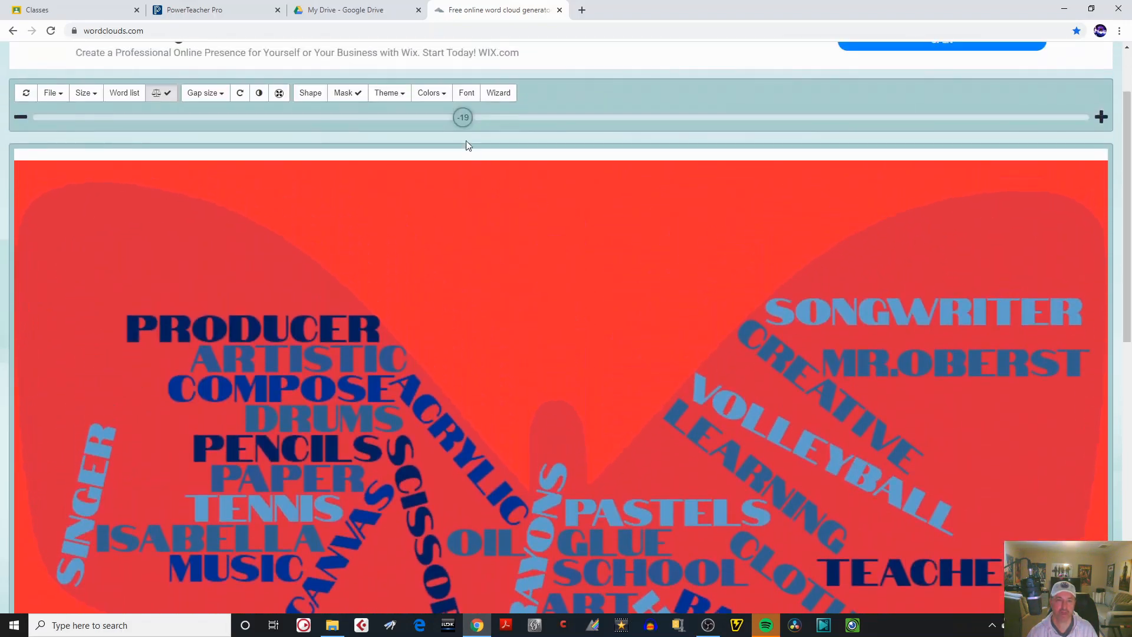
click(445, 95)
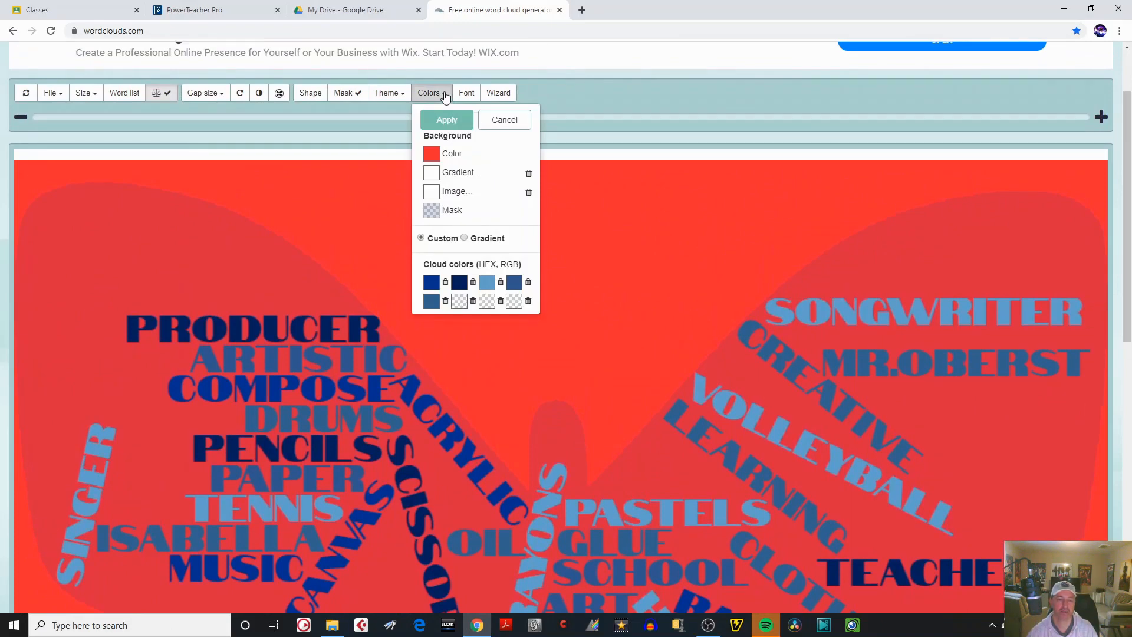
click(432, 173)
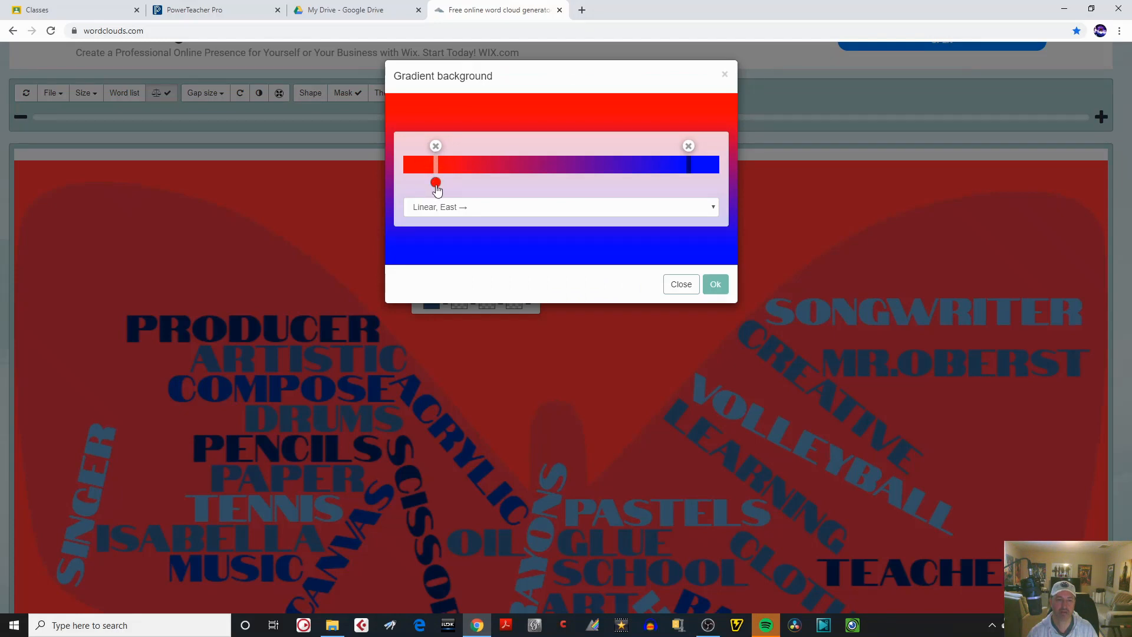
click(435, 182)
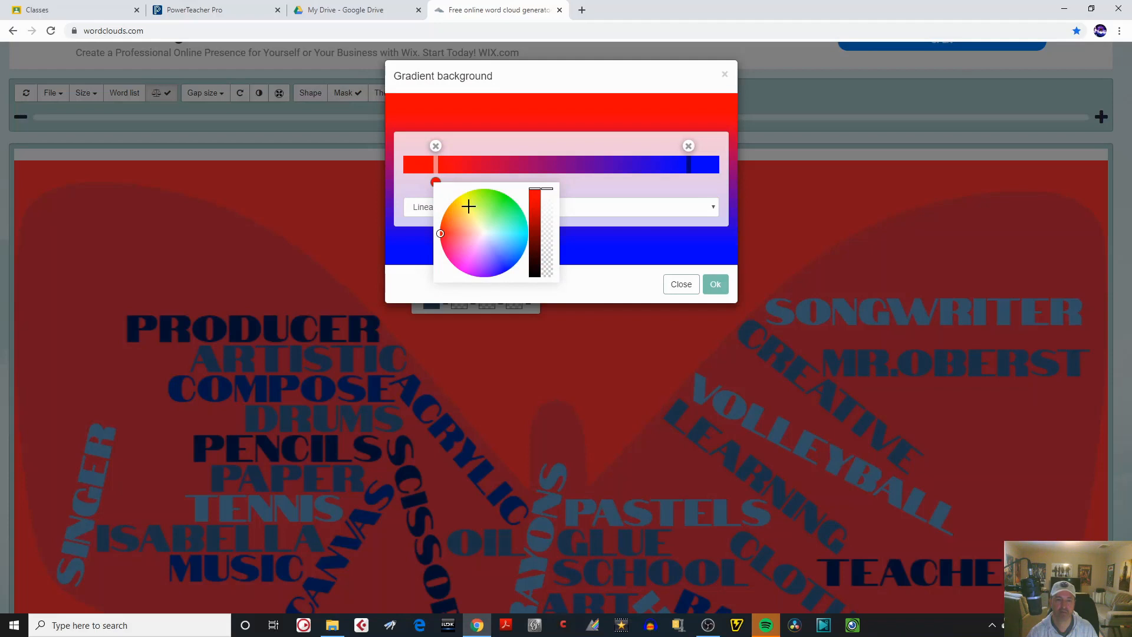
click(468, 207)
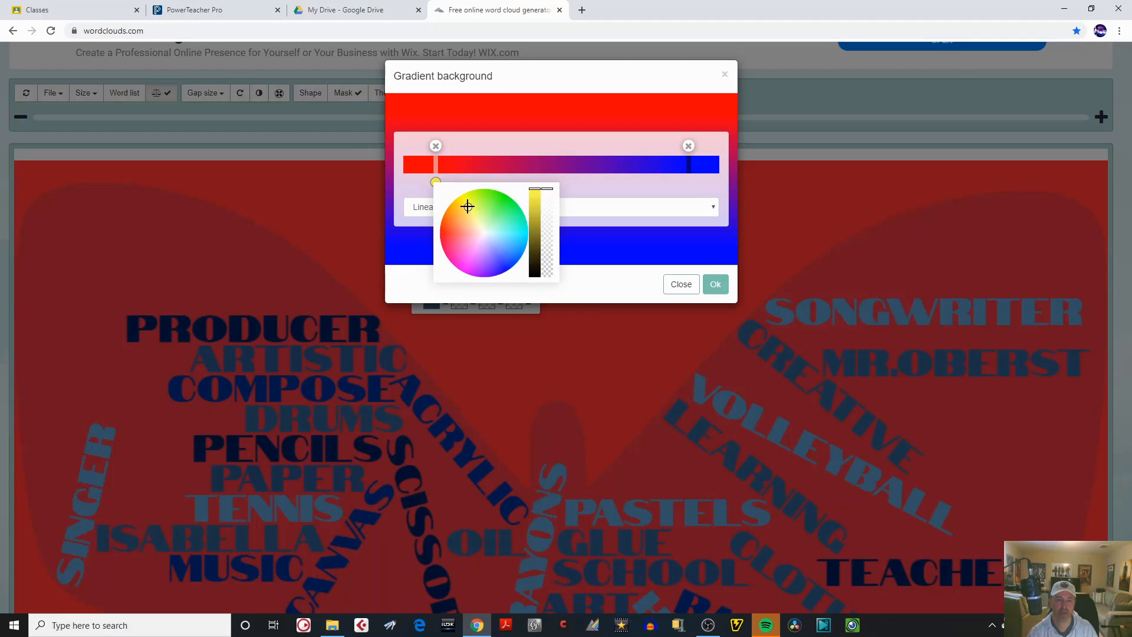
Add a color stop to the background gradient just before the blue one and make it green.
click(684, 180)
click(652, 168)
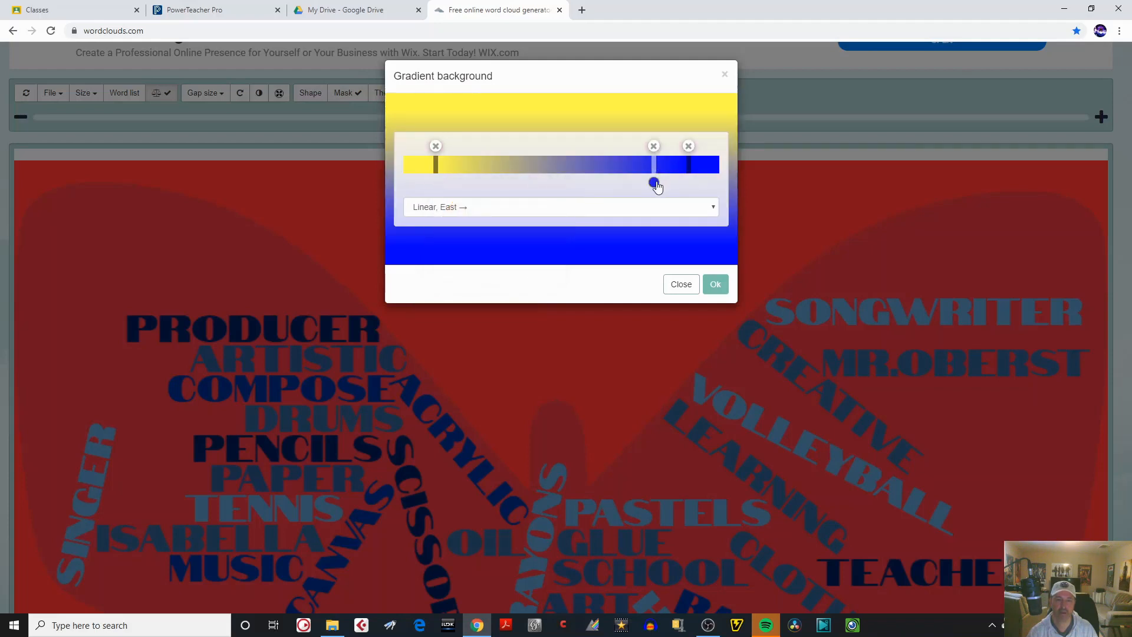
click(653, 182)
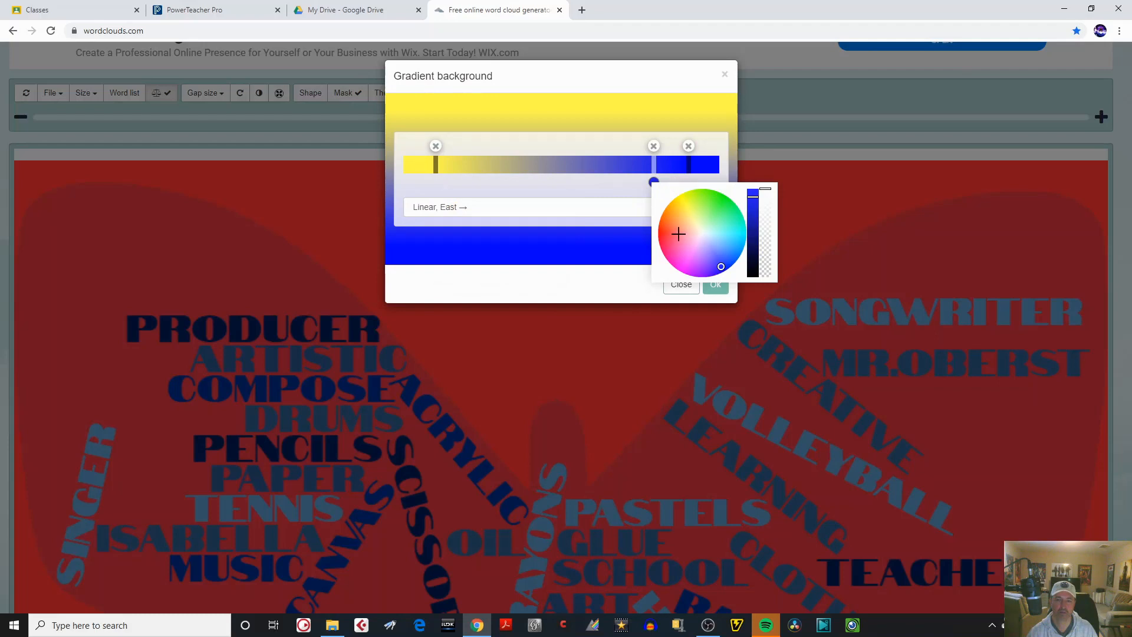
click(721, 210)
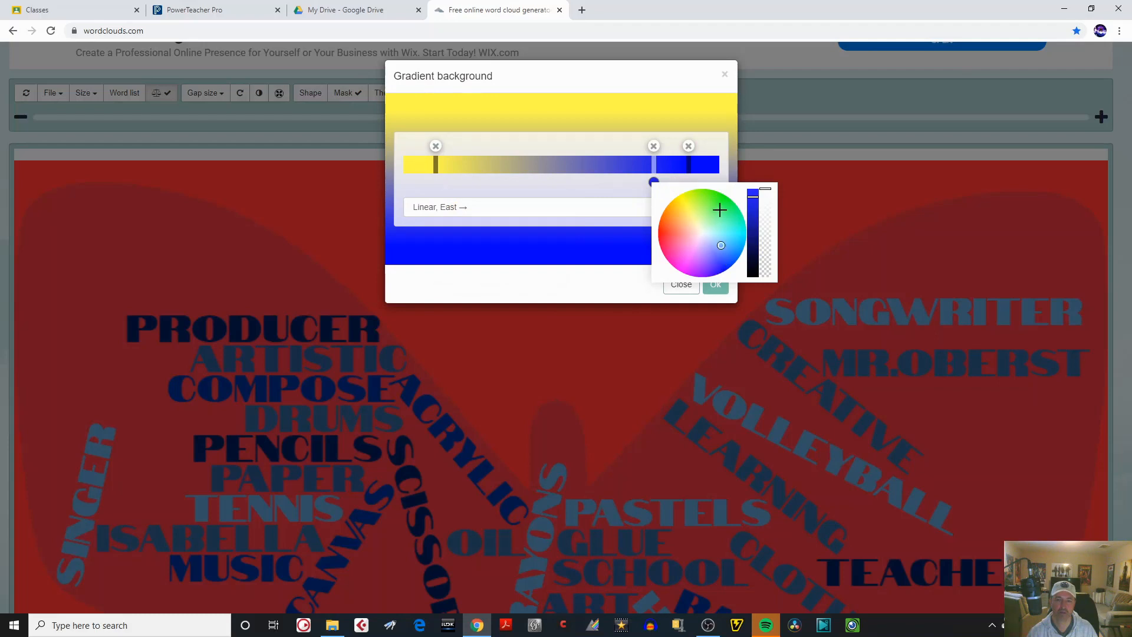
click(628, 195)
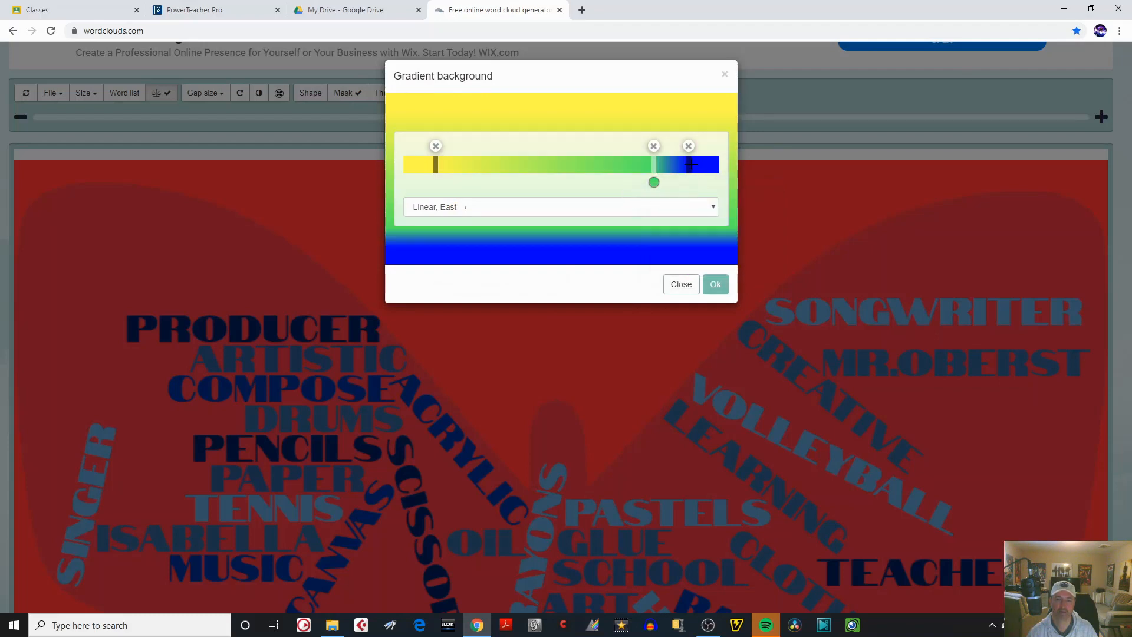
Remove the blue stop from the gradient, apply the yellow-to-green background with Linear, East direction, and close the gradient settings.
click(689, 146)
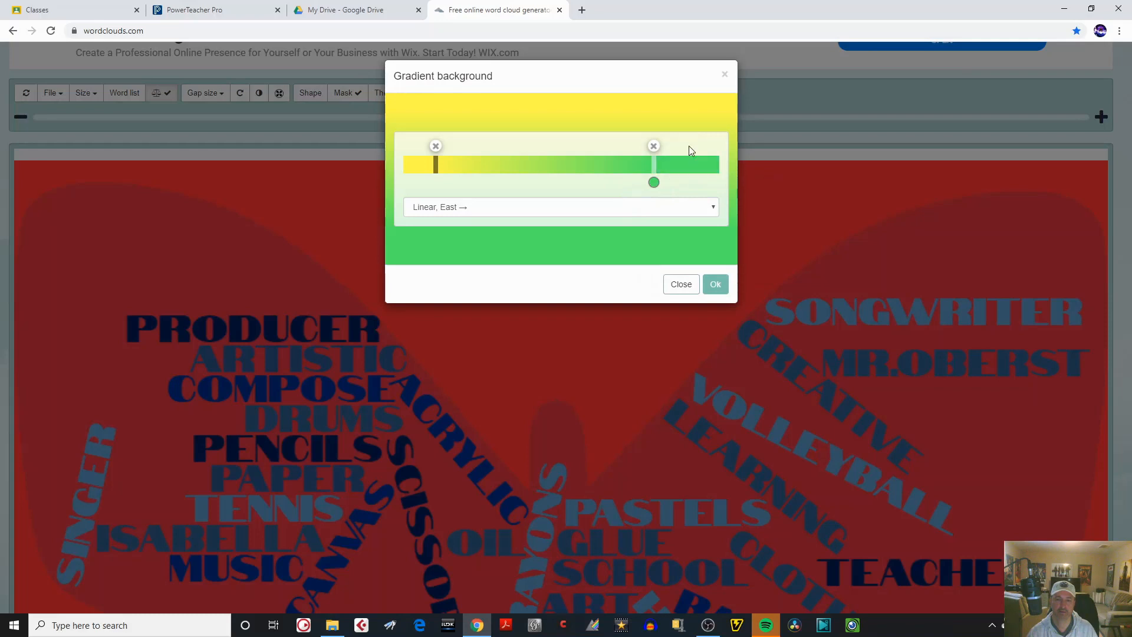
click(654, 182)
click(654, 146)
click(716, 285)
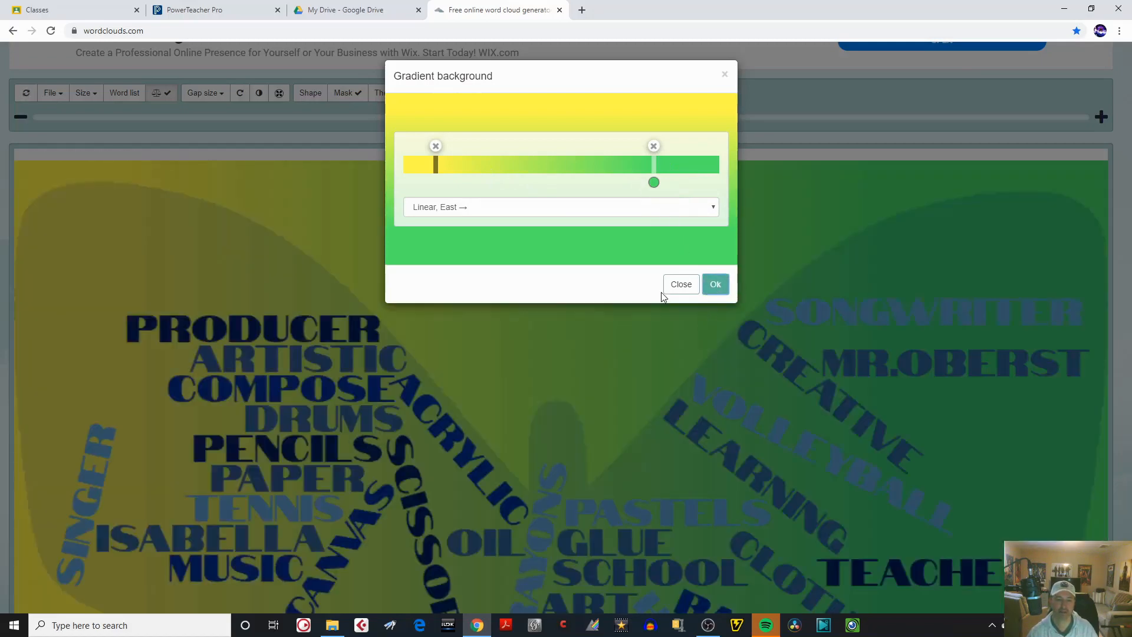
click(682, 288)
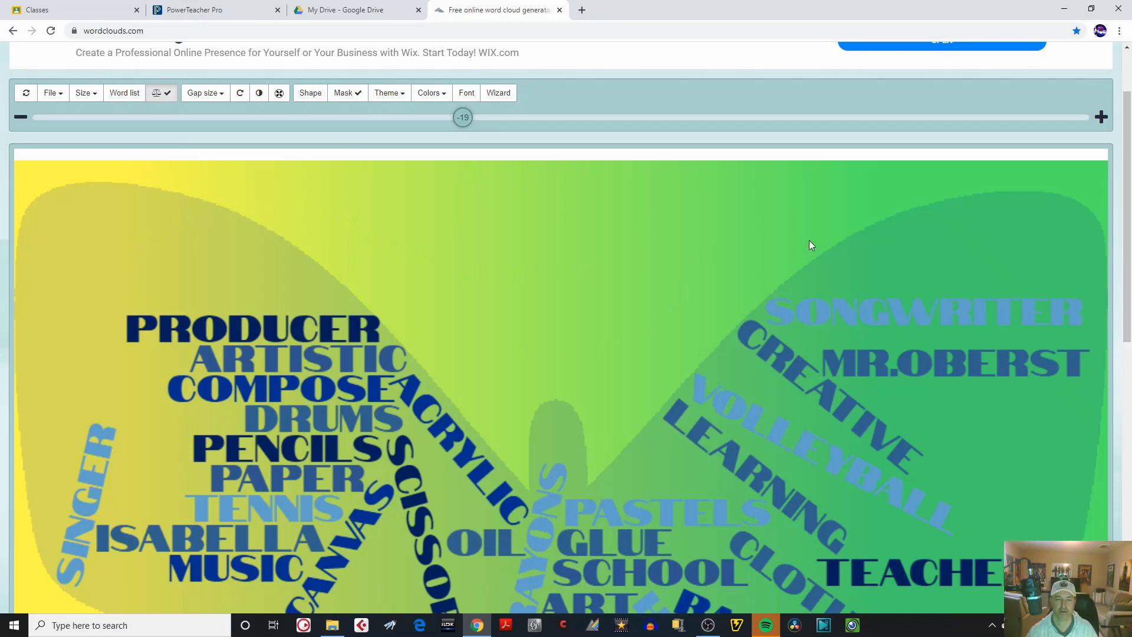
Change the first custom cloud color from the palette to purple.
click(447, 98)
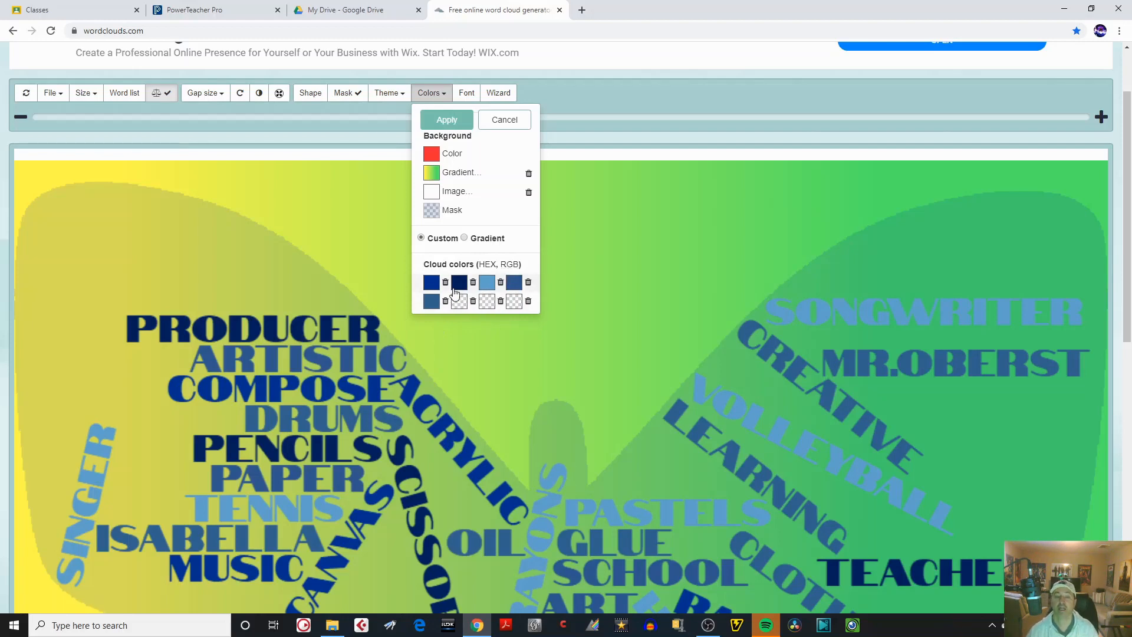
click(432, 287)
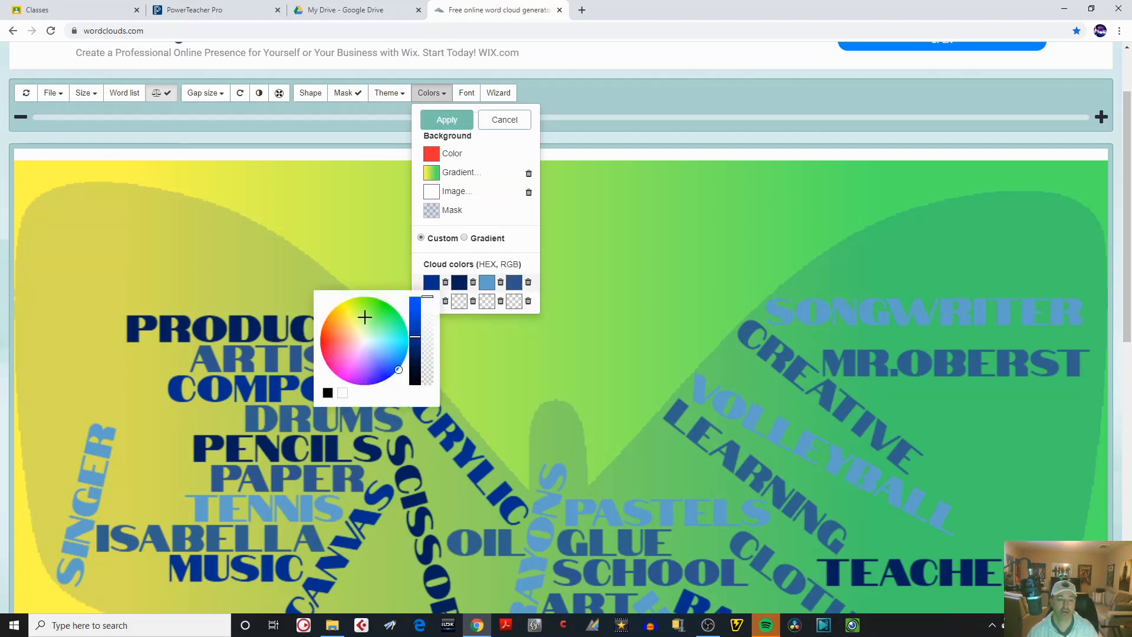
click(347, 321)
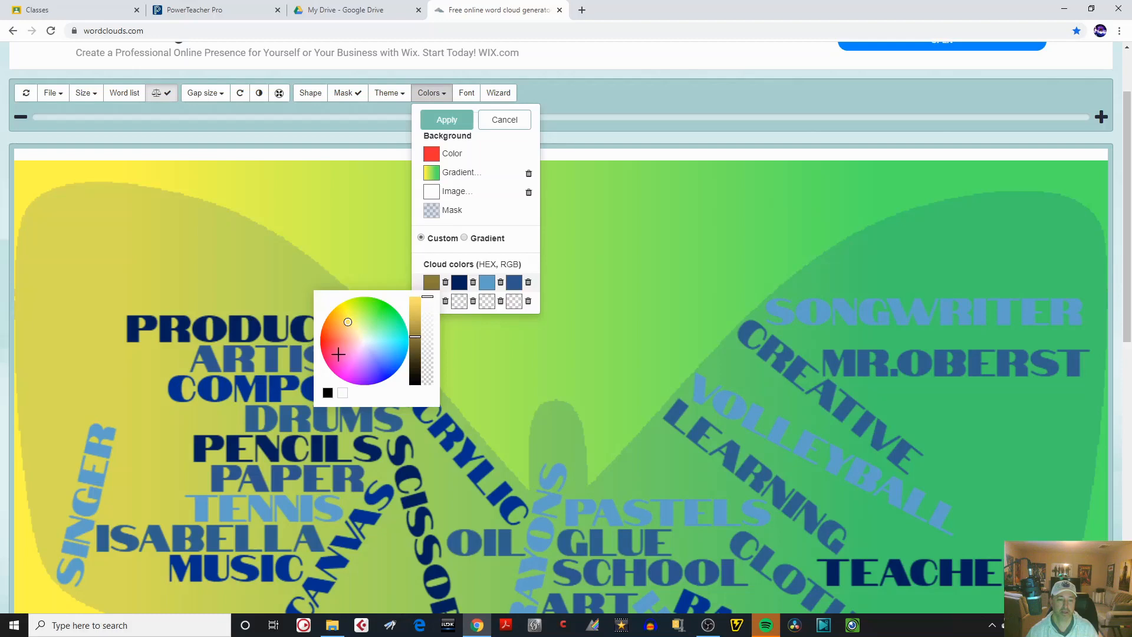
click(339, 354)
click(349, 361)
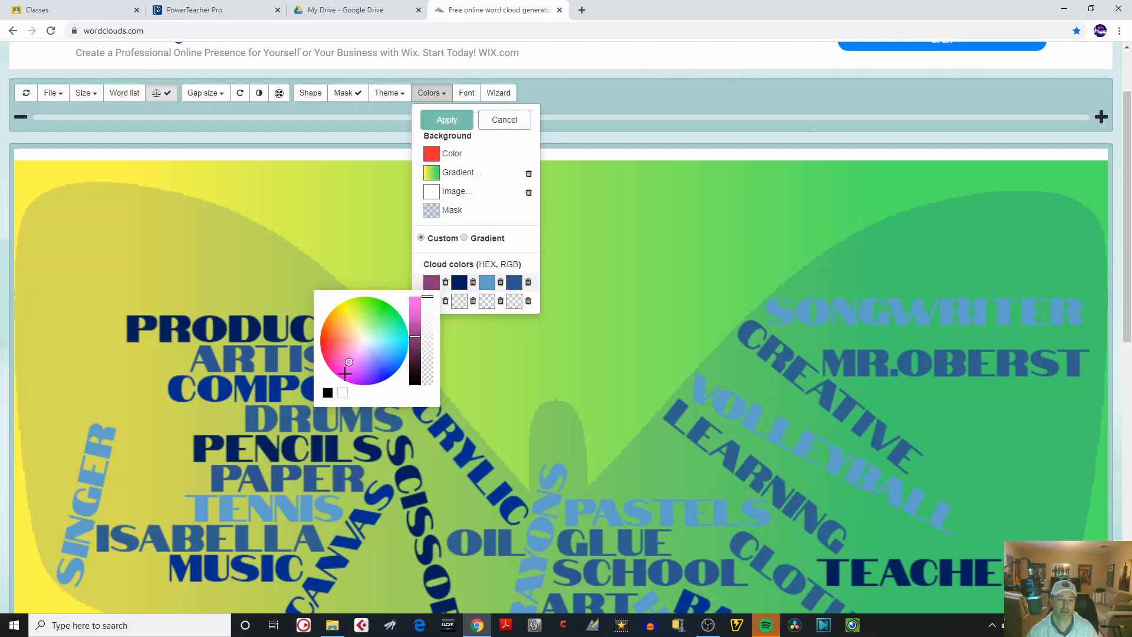
Set the second cloud color to dark green, the third to light purple and the fourth to medium green.
click(460, 283)
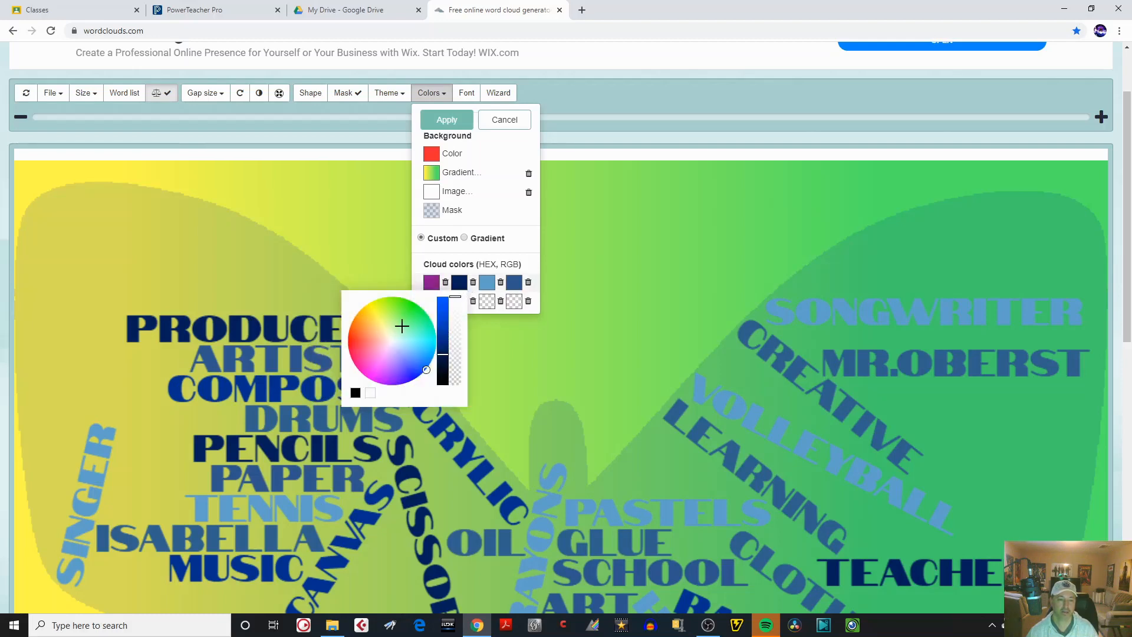
click(402, 325)
click(488, 282)
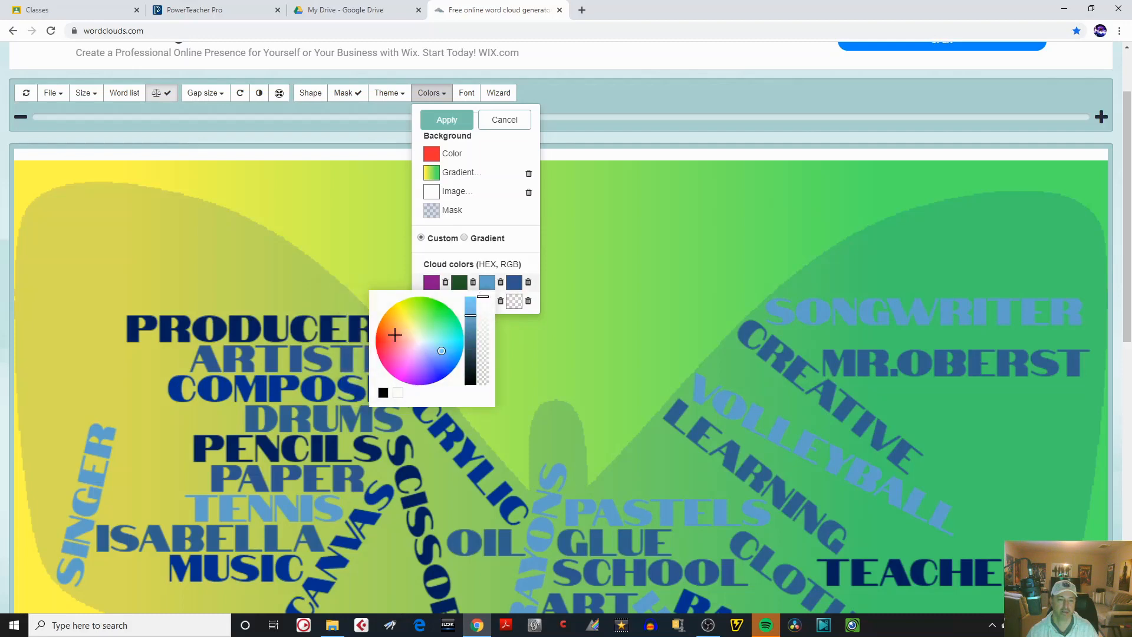
click(422, 363)
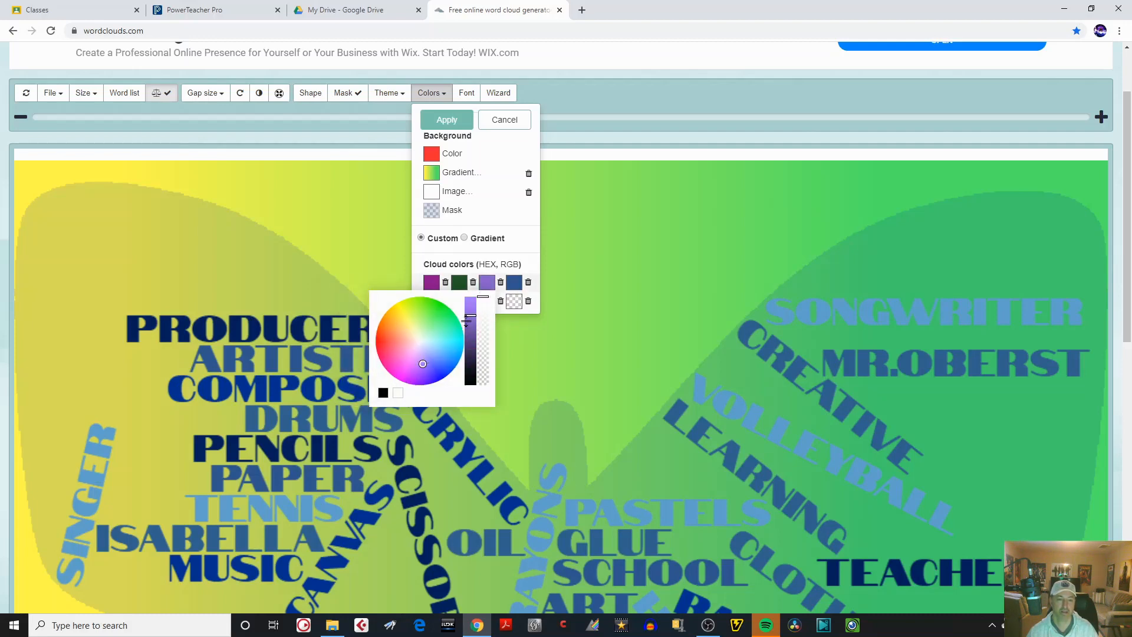
click(514, 282)
click(456, 309)
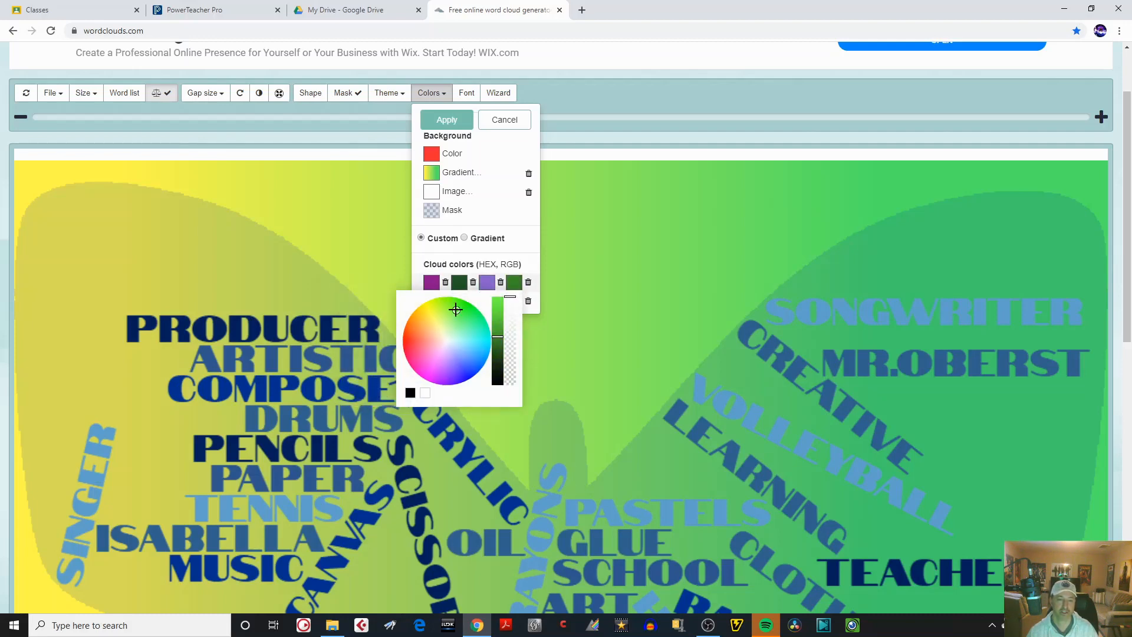
click(475, 283)
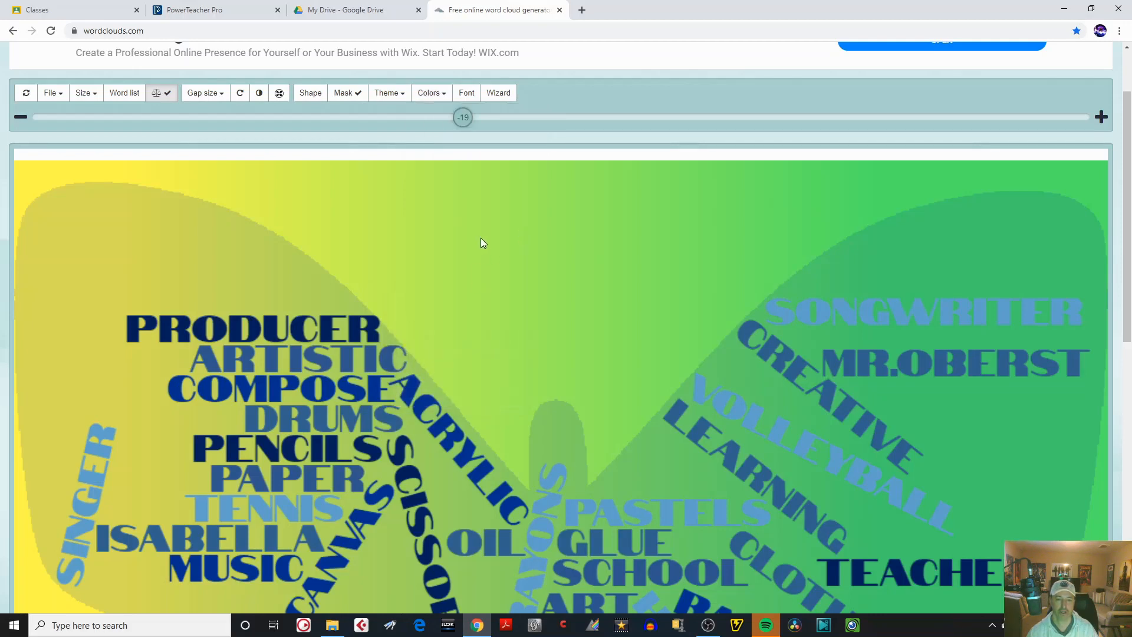
Set the fifth cloud color to a bright orange-red and apply the custom colors to the words.
click(432, 93)
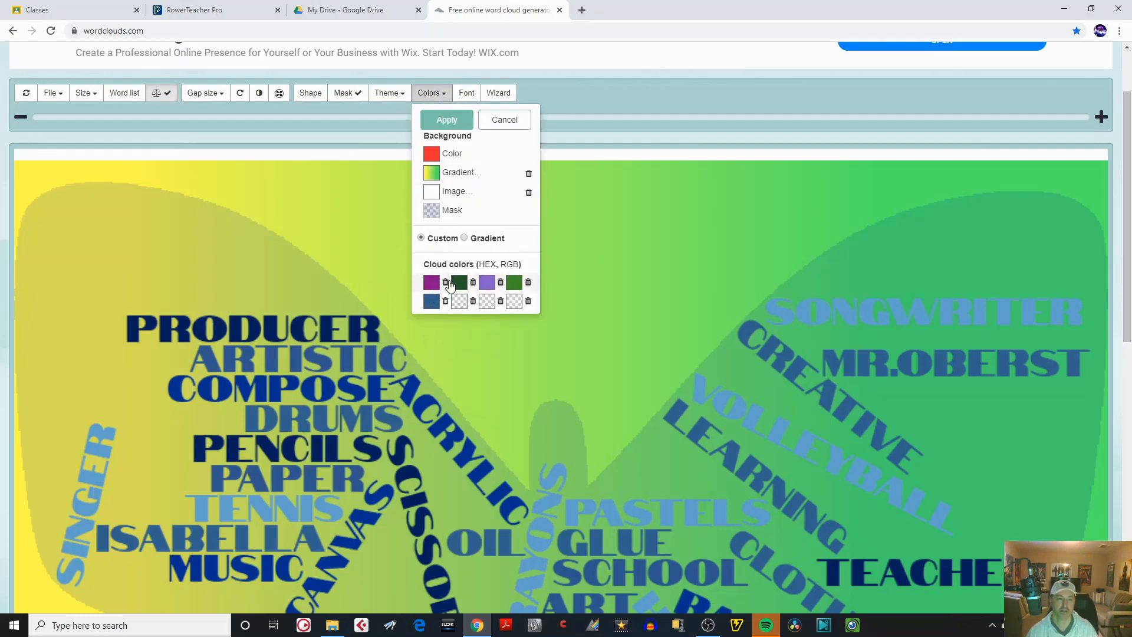
click(432, 303)
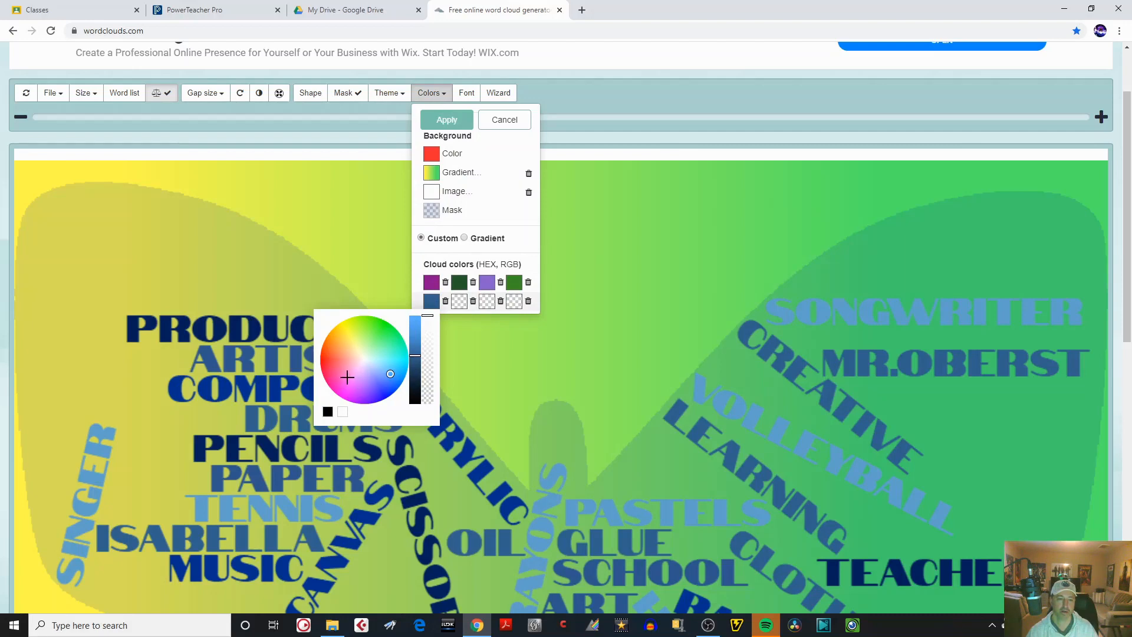
click(326, 353)
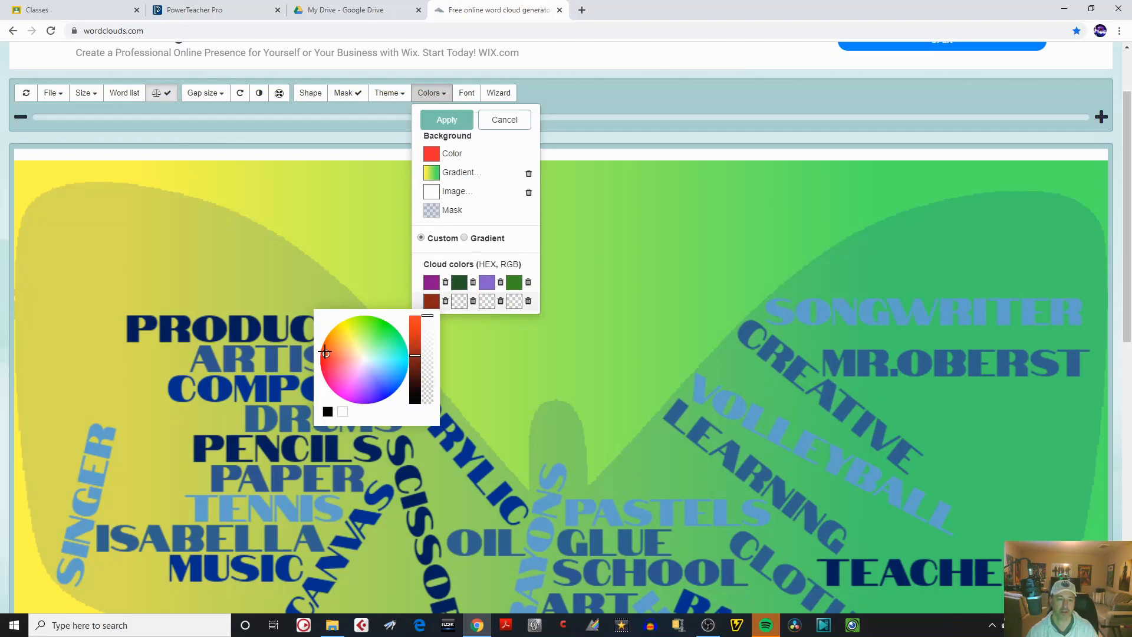
drag(416, 345, 417, 327)
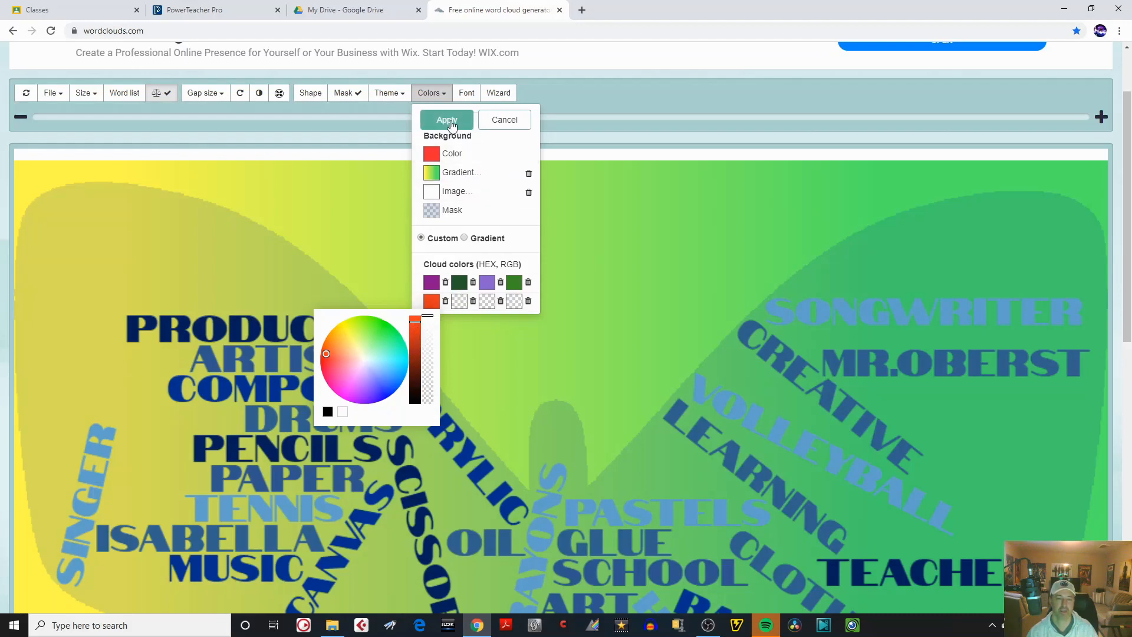
click(448, 119)
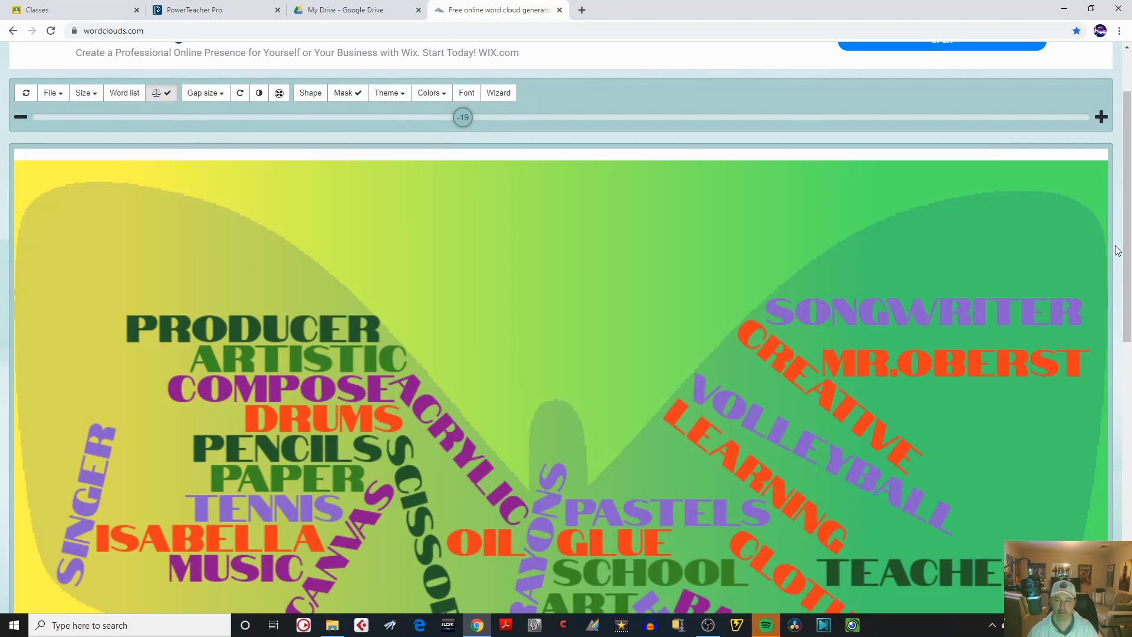
mouse_move(1127, 253)
mouse_down()
mouse_move(1127, 401)
mouse_move(1129, 239)
mouse_up()
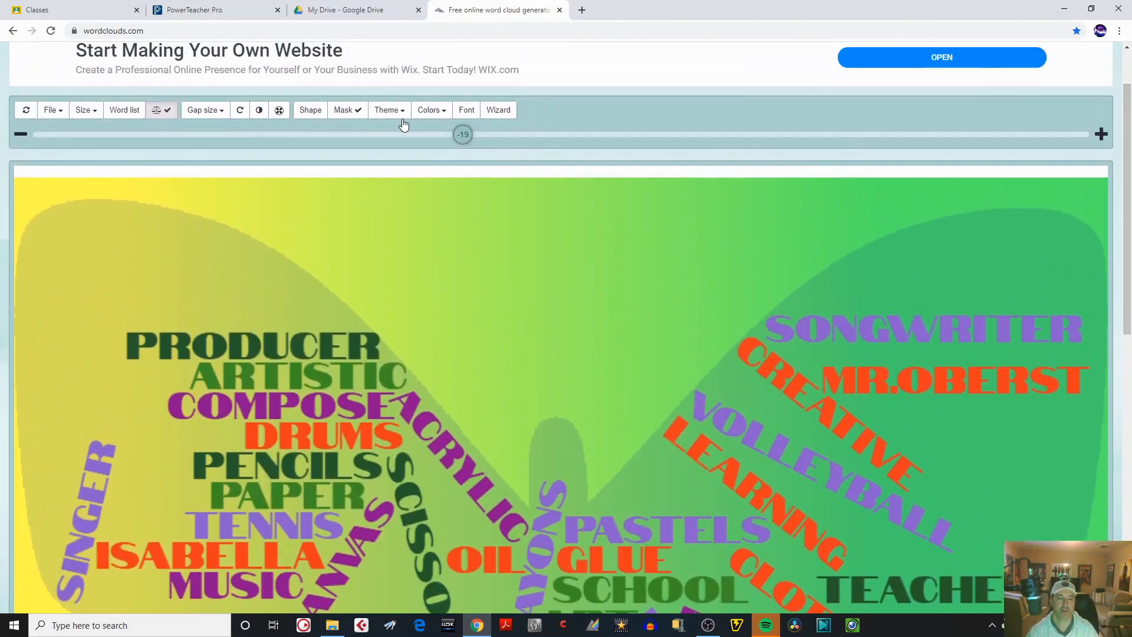
click(403, 114)
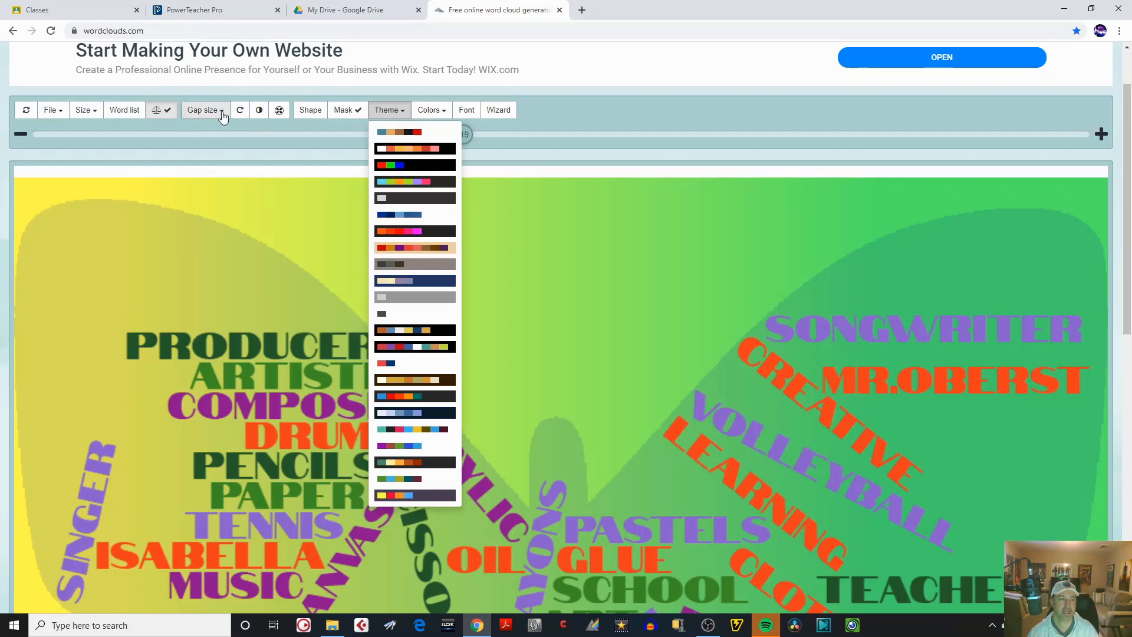
click(550, 125)
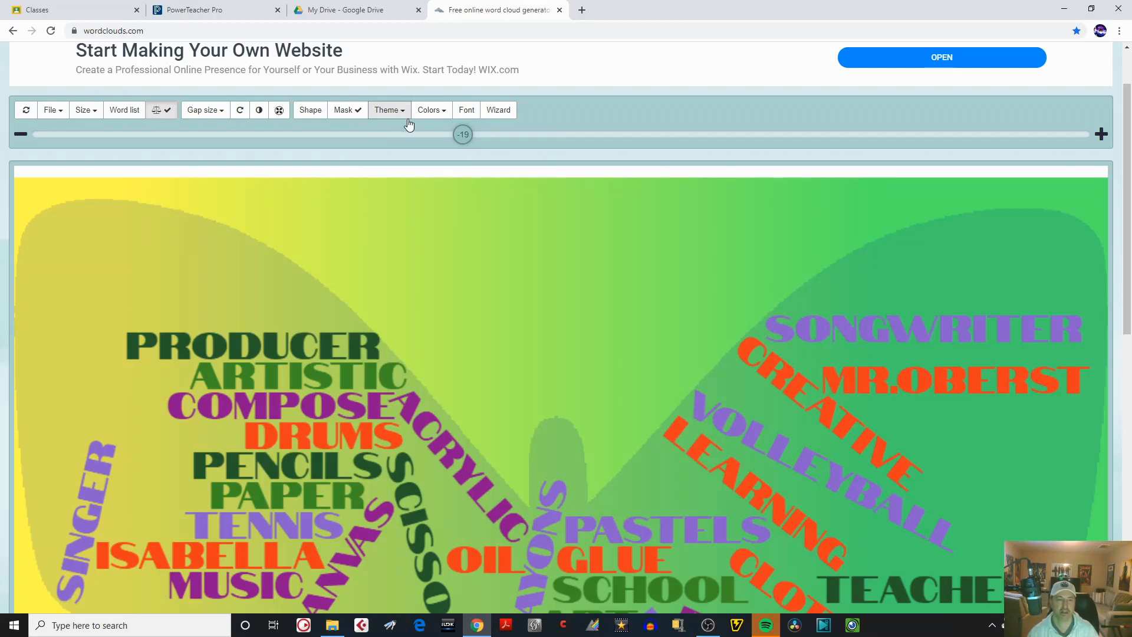
Toggle the cloud's mask and leave the butterfly silhouette hidden behind the words.
click(359, 114)
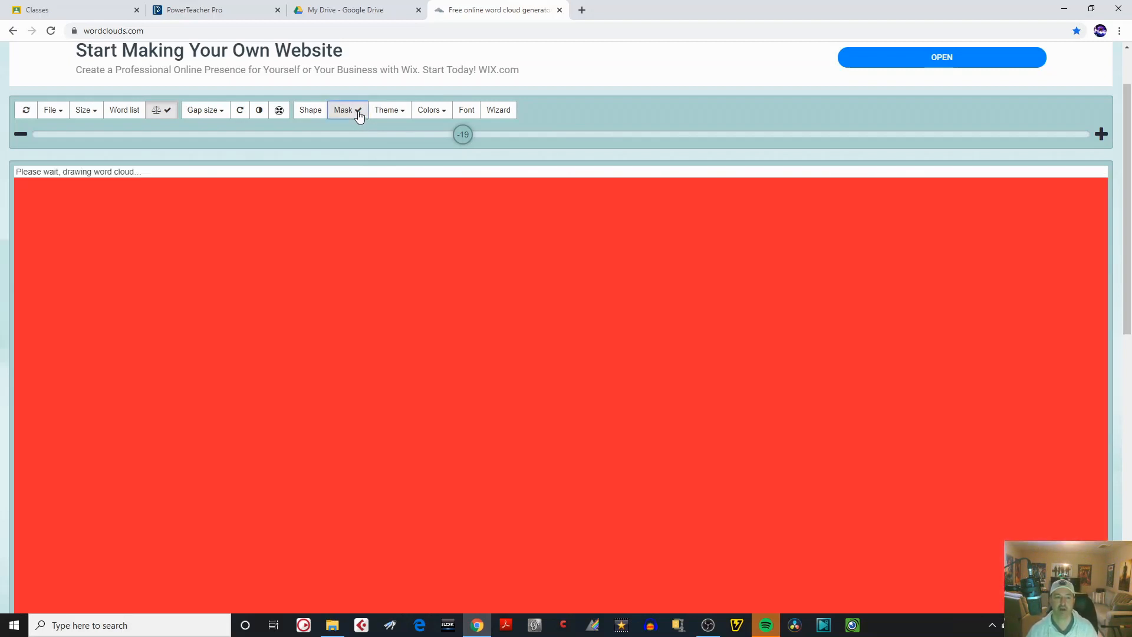
click(359, 117)
click(351, 116)
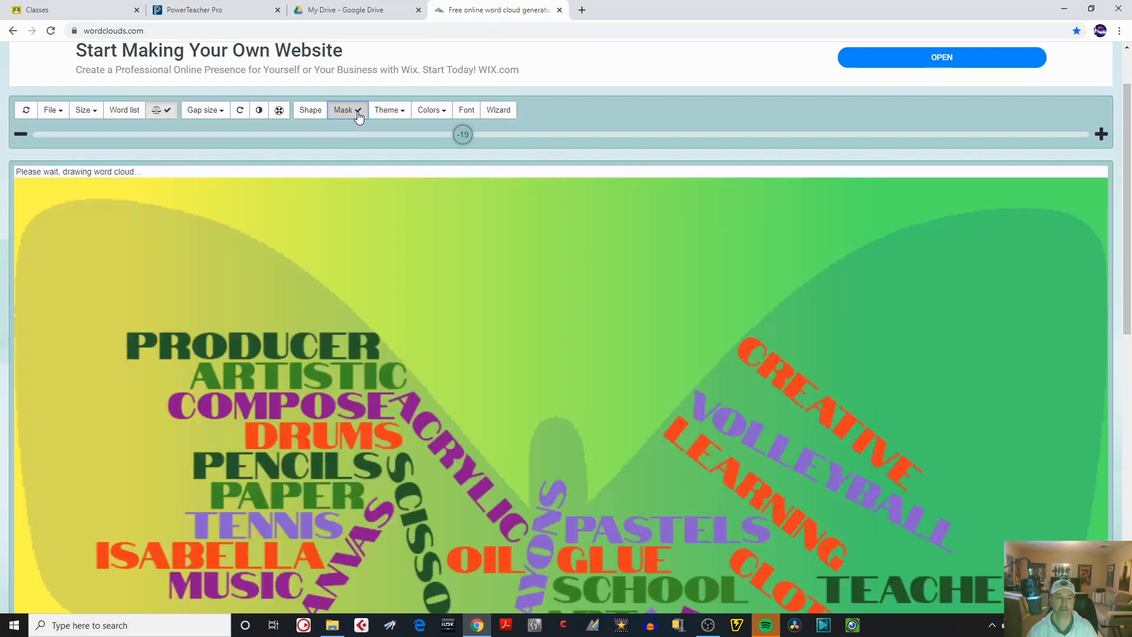
click(358, 116)
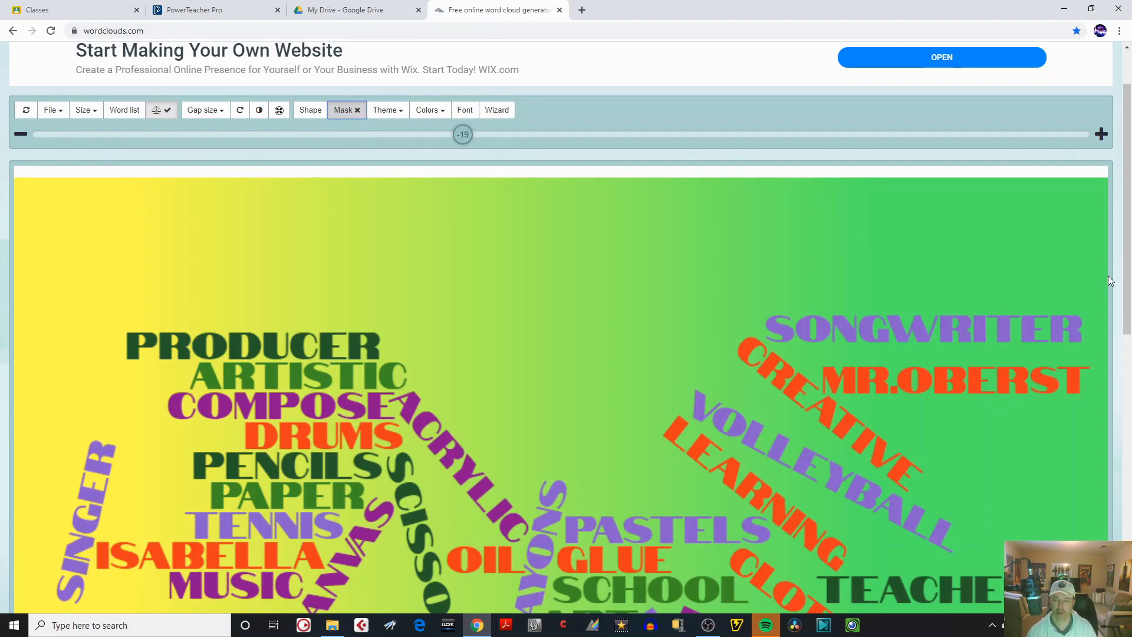
mouse_move(1127, 278)
mouse_down()
mouse_move(1119, 477)
mouse_move(1121, 274)
mouse_up()
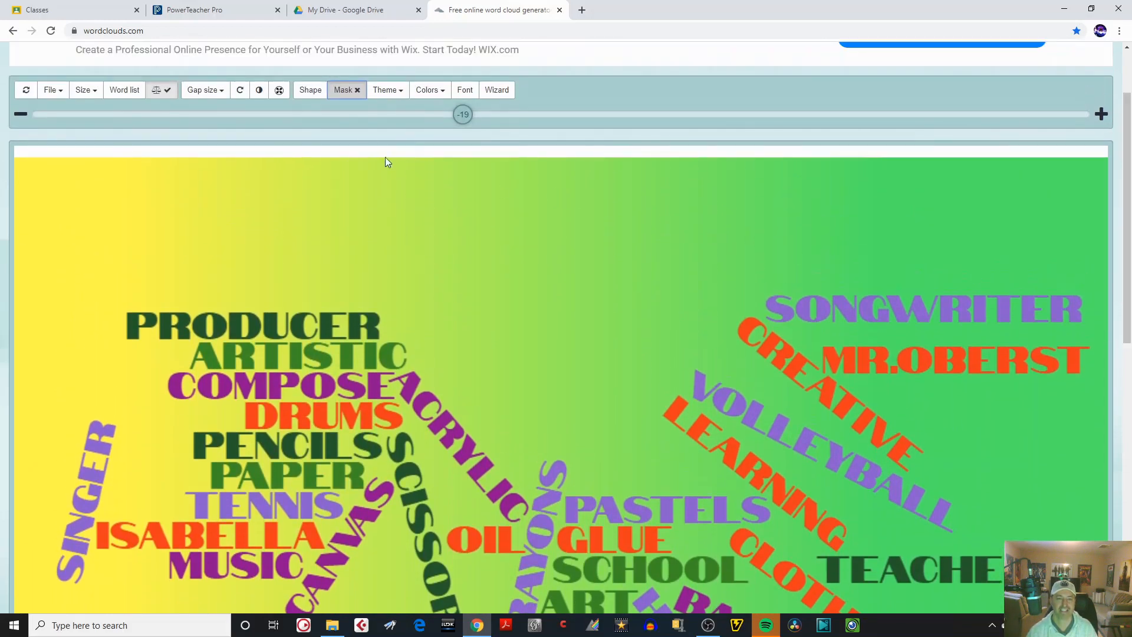
Turn the mask back on to show the butterfly silhouette behind the words.
click(359, 91)
click(349, 95)
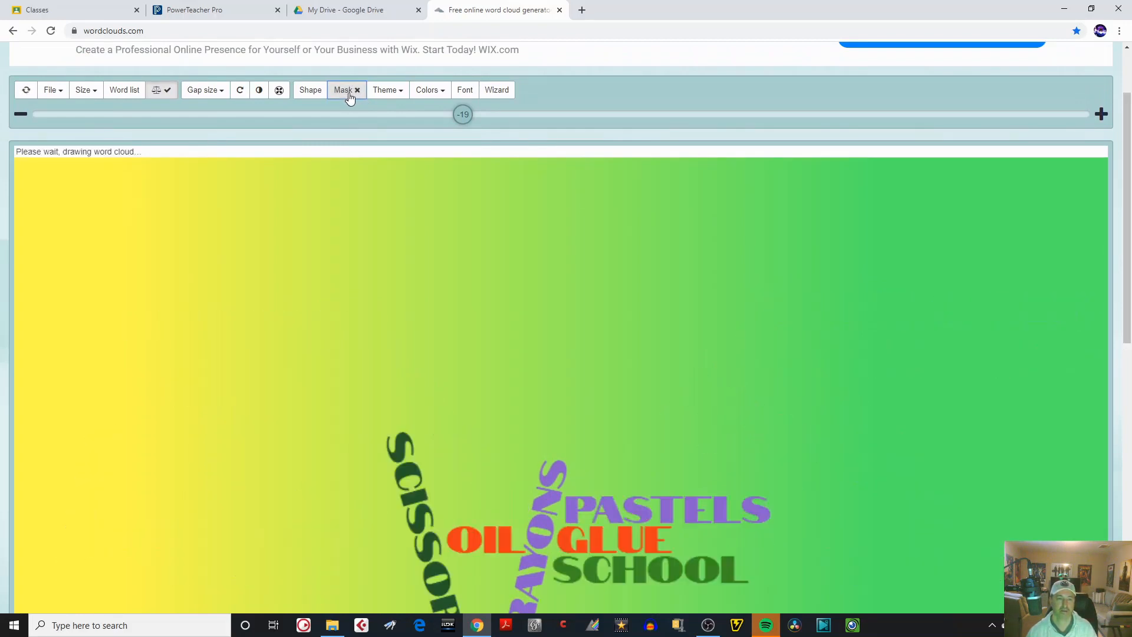
click(345, 94)
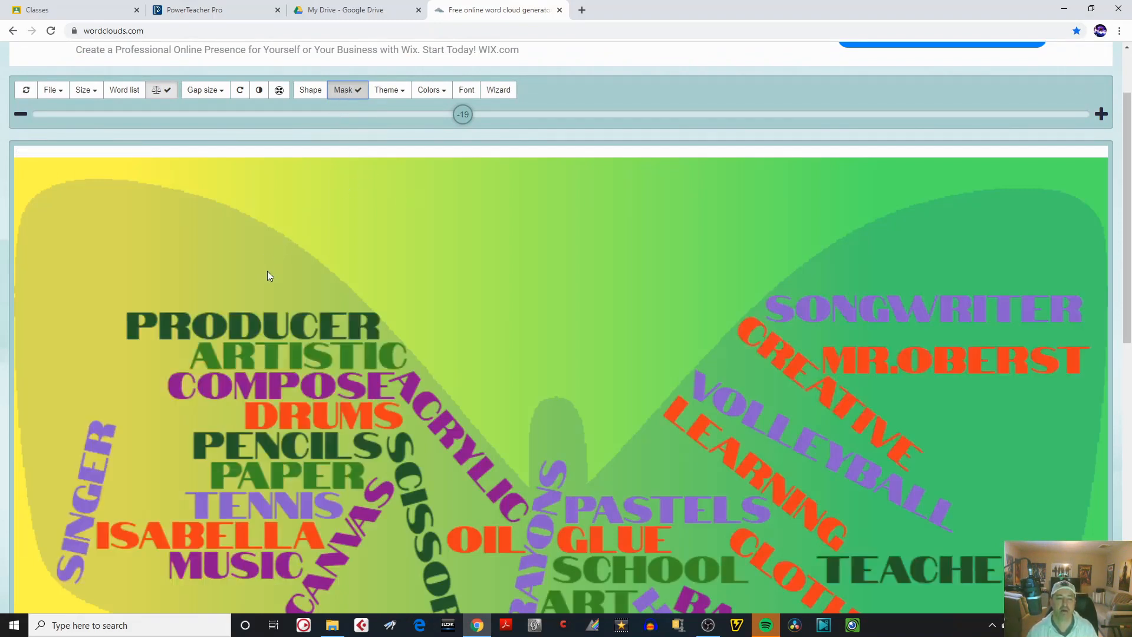
Change the word cloud shape to the rocket and reduce the word size to -11.
click(311, 94)
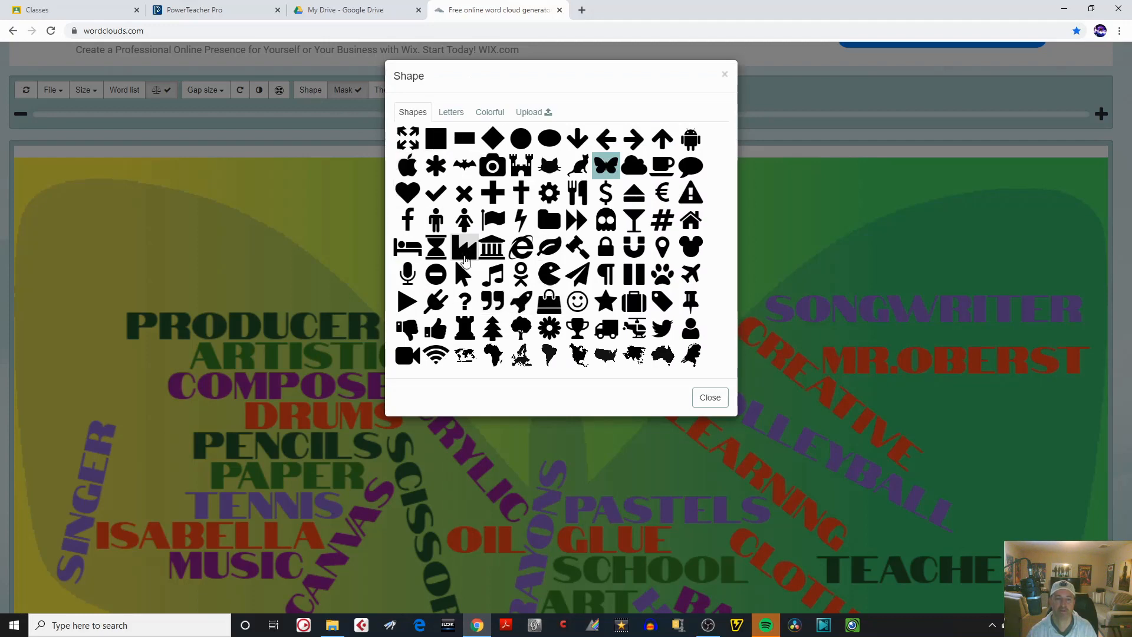
click(521, 304)
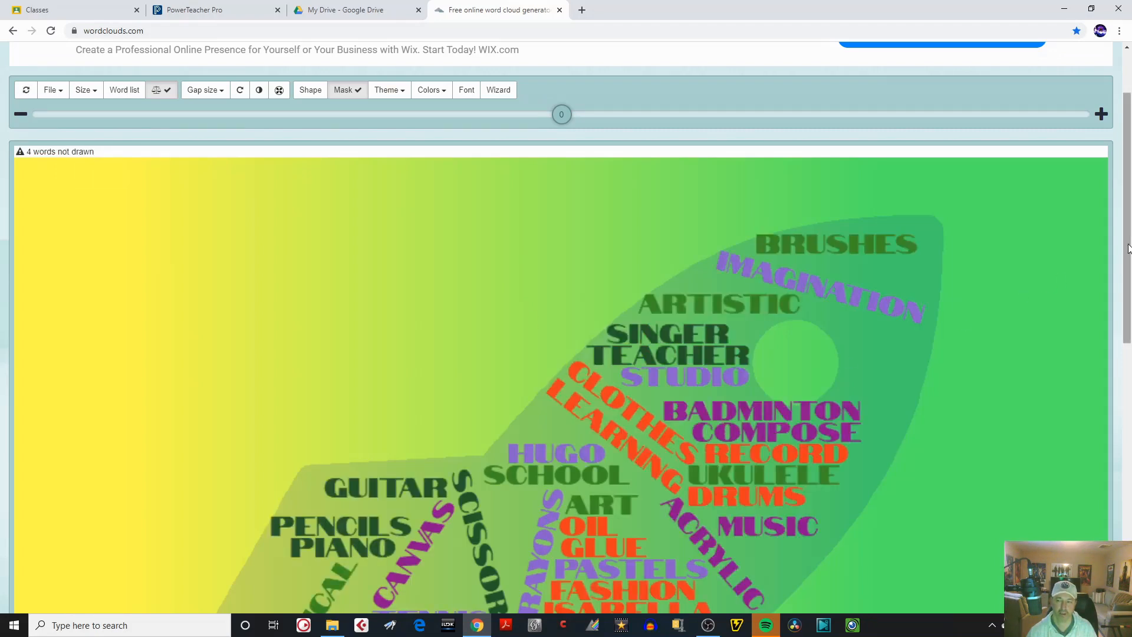
mouse_move(1128, 242)
mouse_down()
mouse_move(1129, 391)
mouse_move(1120, 248)
mouse_up()
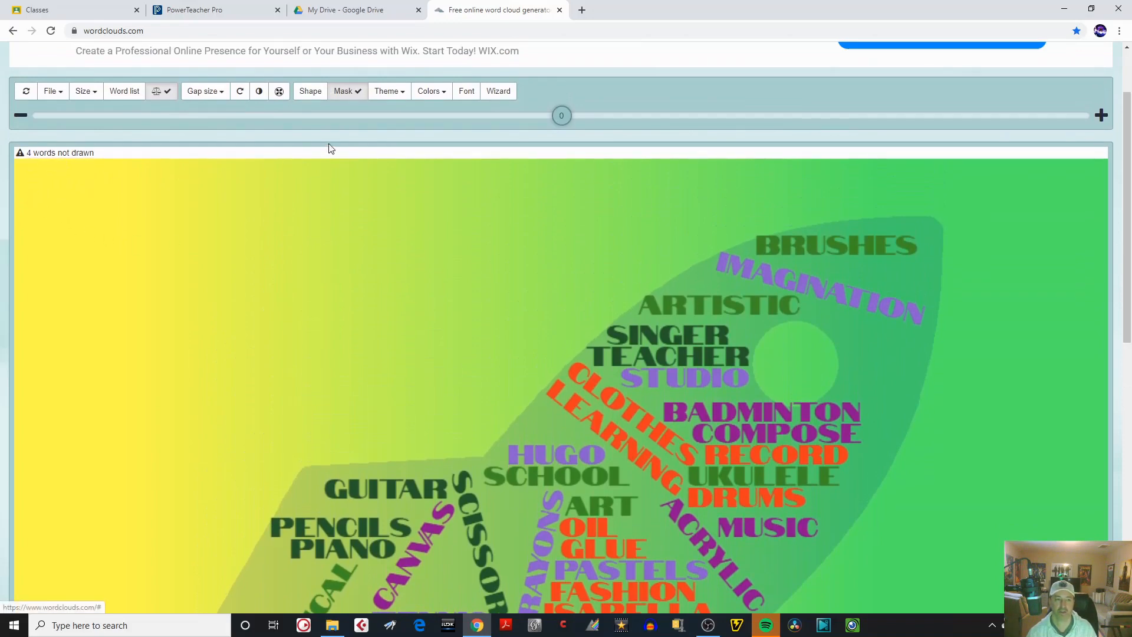
drag(561, 117, 505, 120)
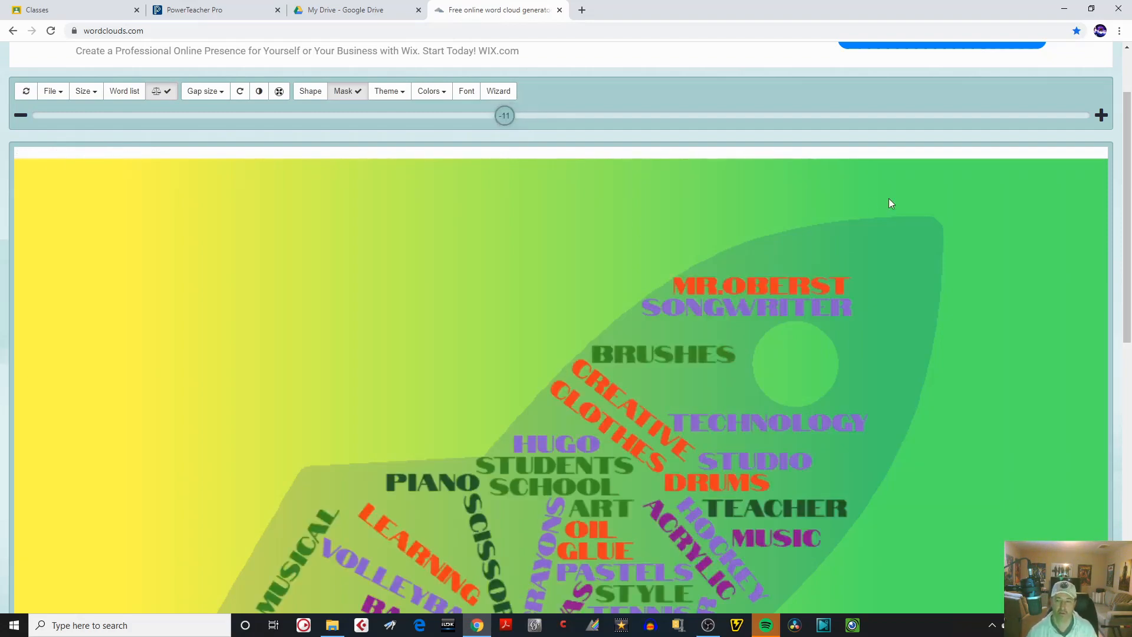
drag(1127, 201, 1098, 224)
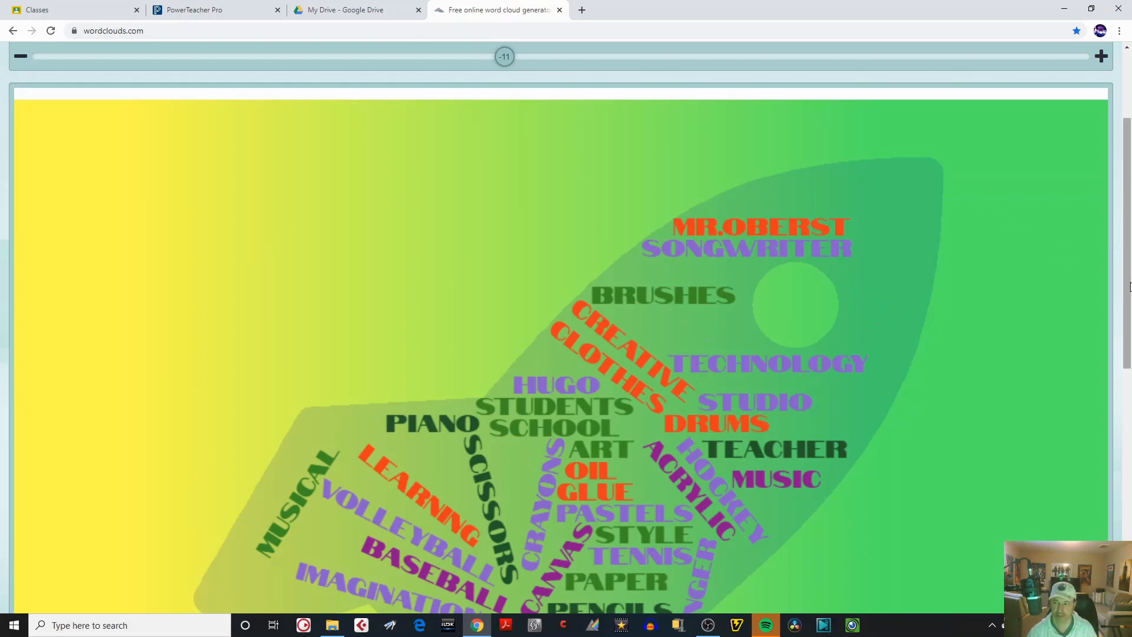
drag(1127, 291, 1124, 247)
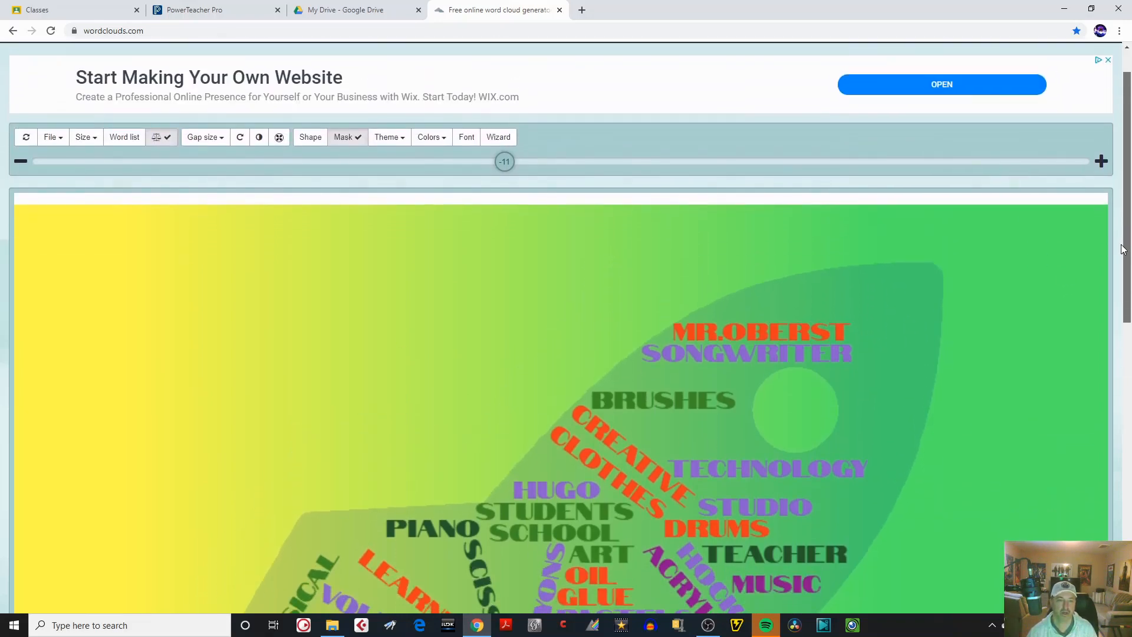
Change the word cloud shape to the cross.
click(311, 138)
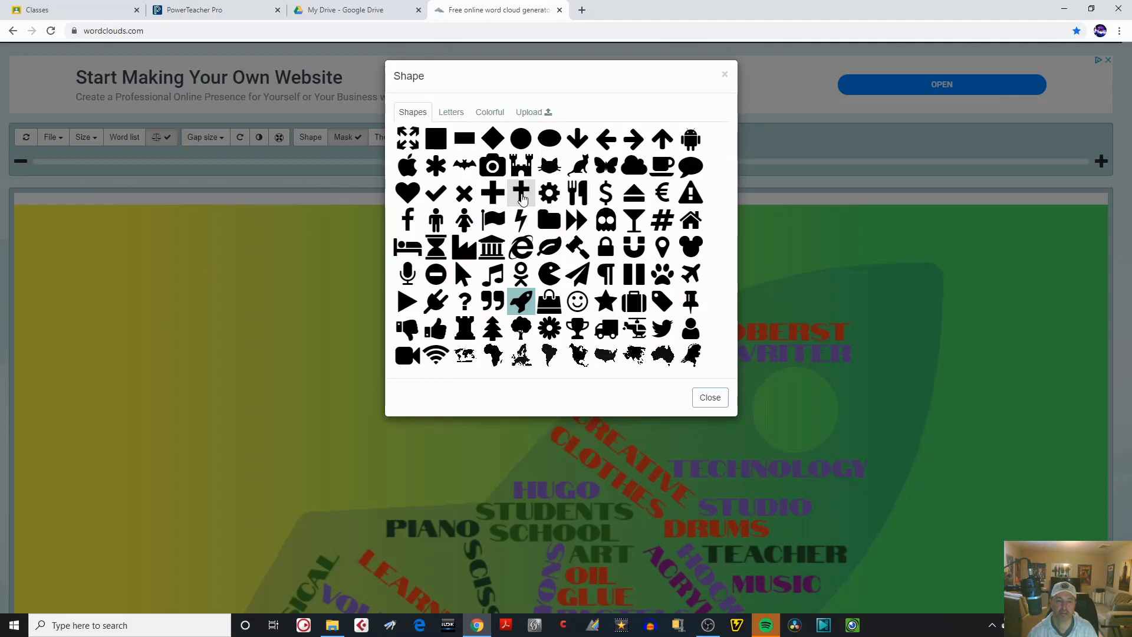
click(522, 195)
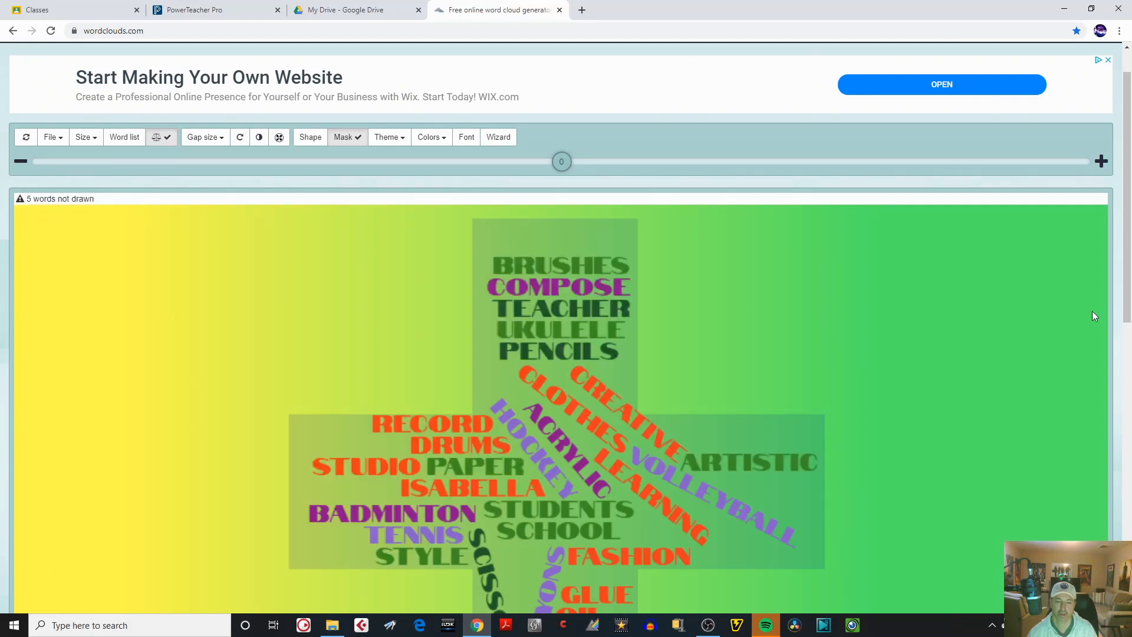
mouse_move(1124, 266)
mouse_down()
mouse_move(1123, 402)
mouse_move(1121, 304)
mouse_up()
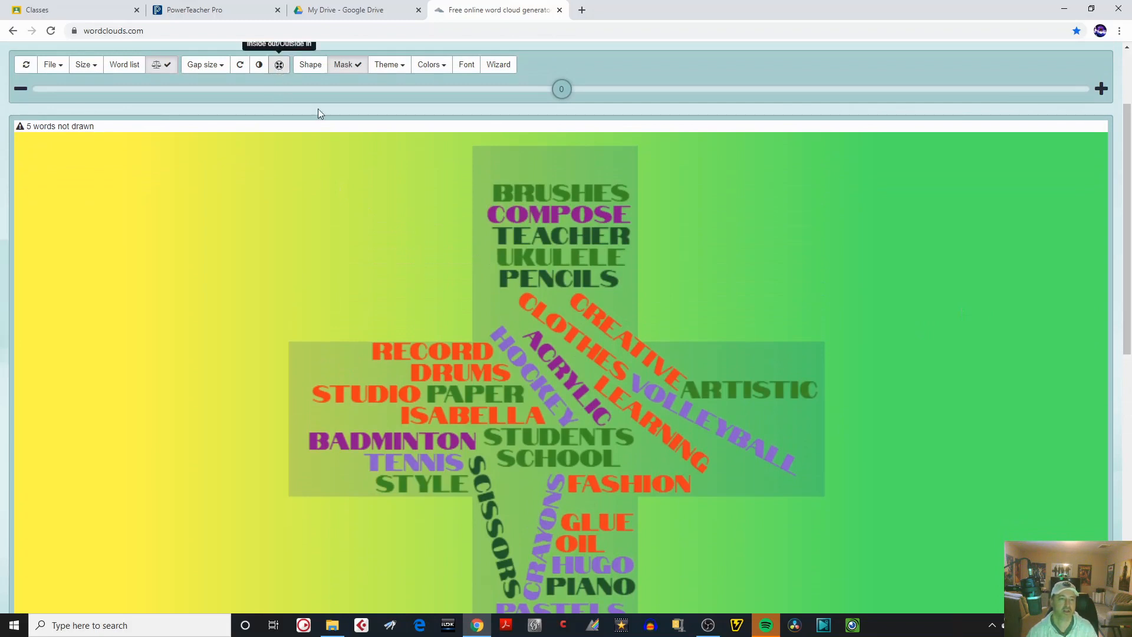
Try the Inside out/Outside in layout on the cross cloud and switch it back to the original arrangement.
scroll(1129, 230, up, 1)
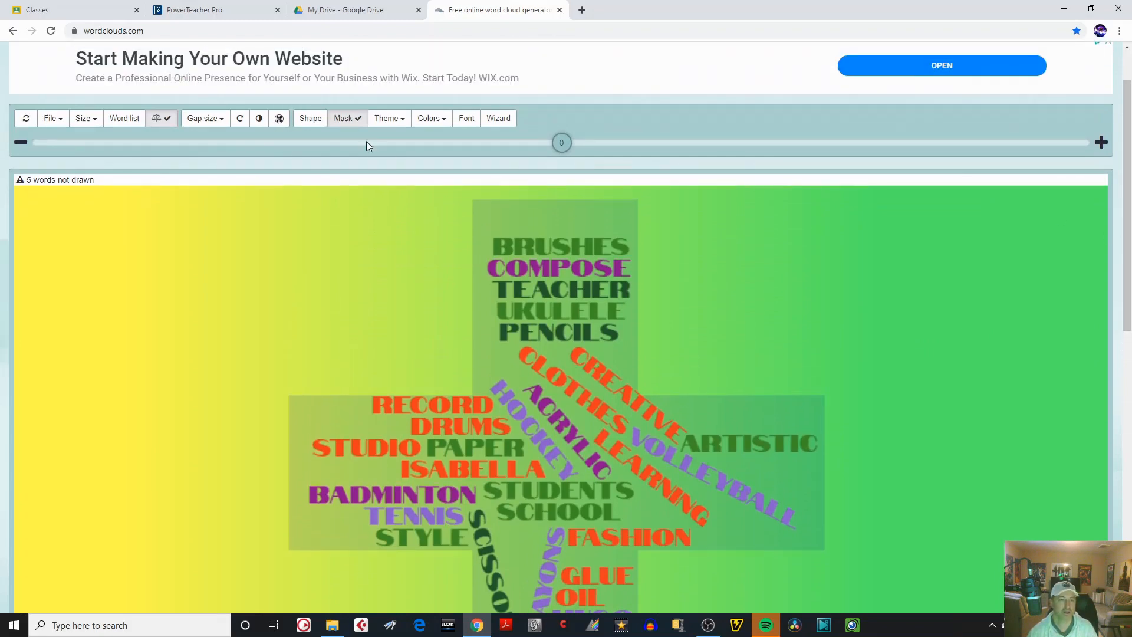
click(279, 120)
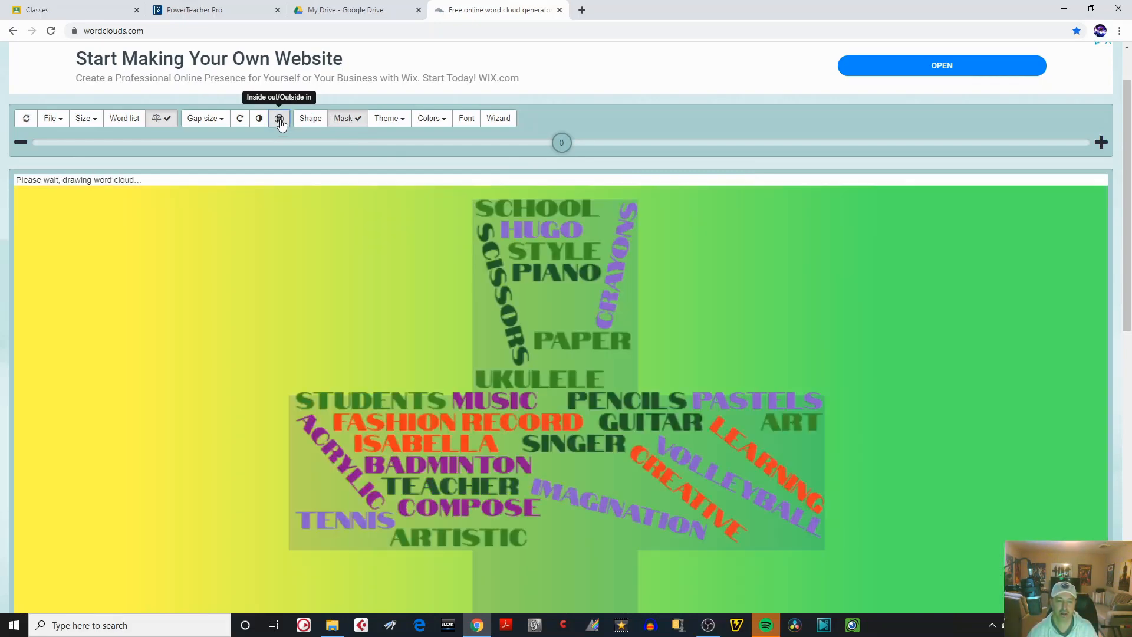
click(279, 120)
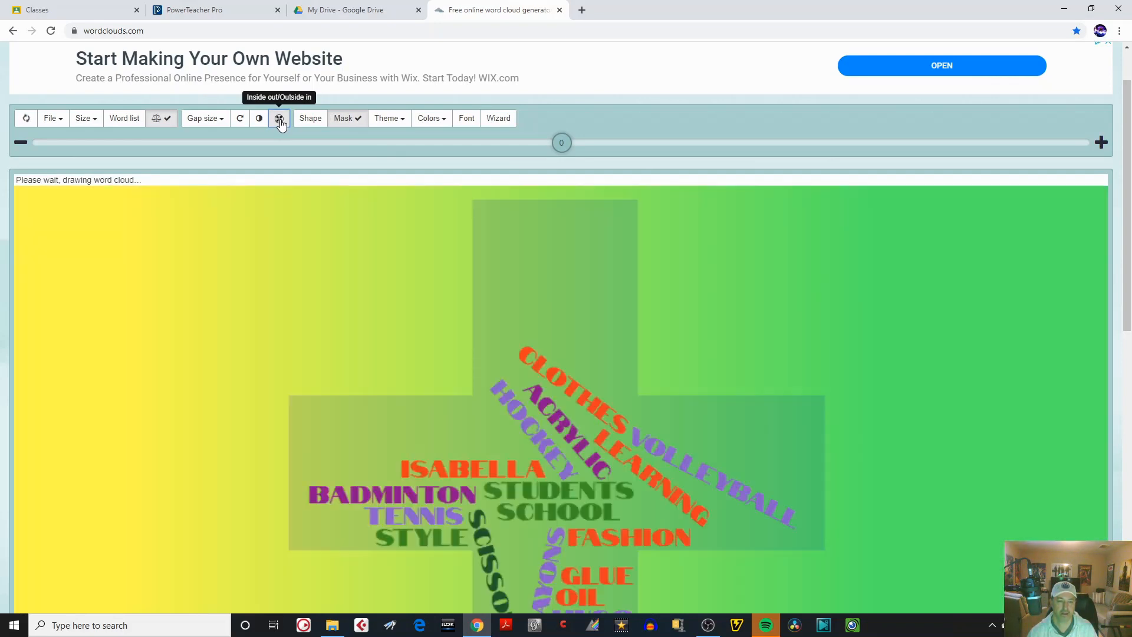
click(280, 120)
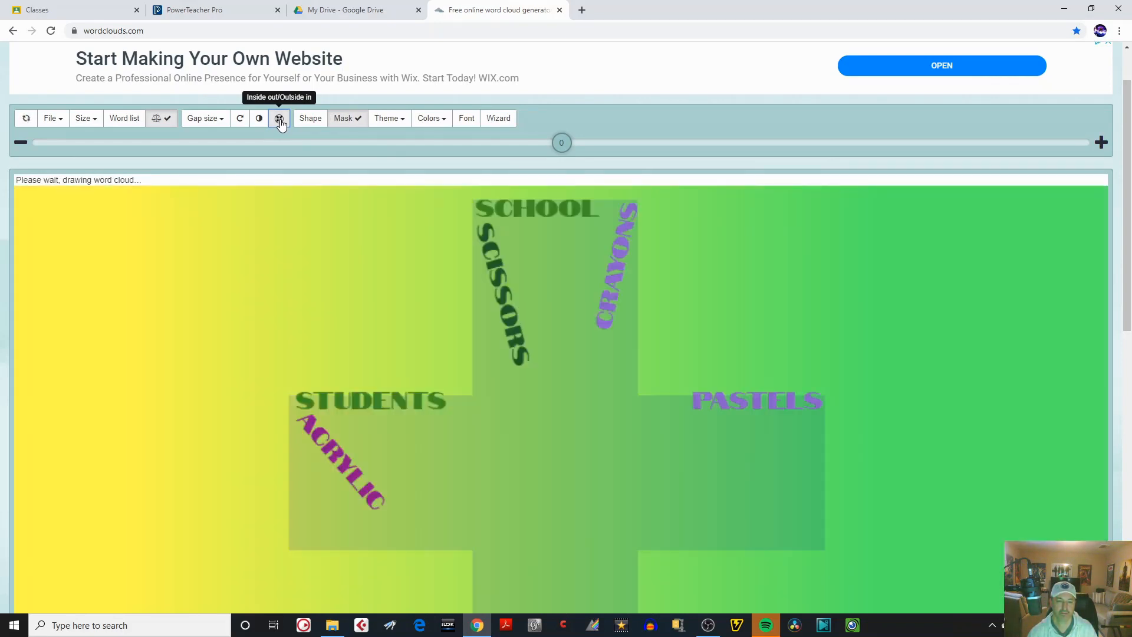
click(279, 120)
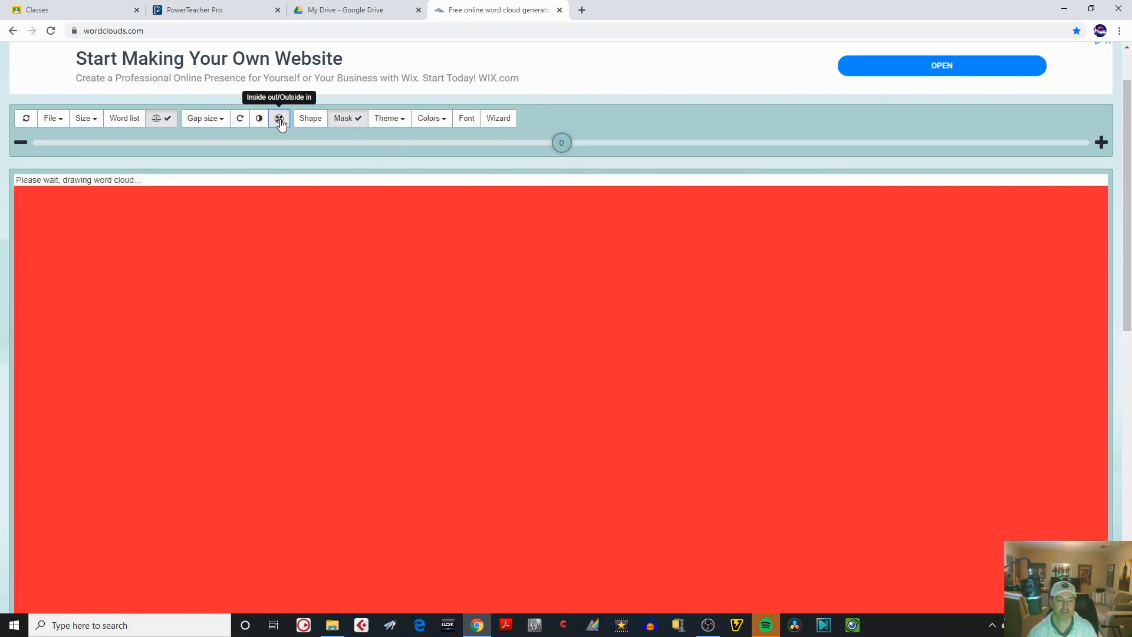
scroll(1131, 195, down, 3)
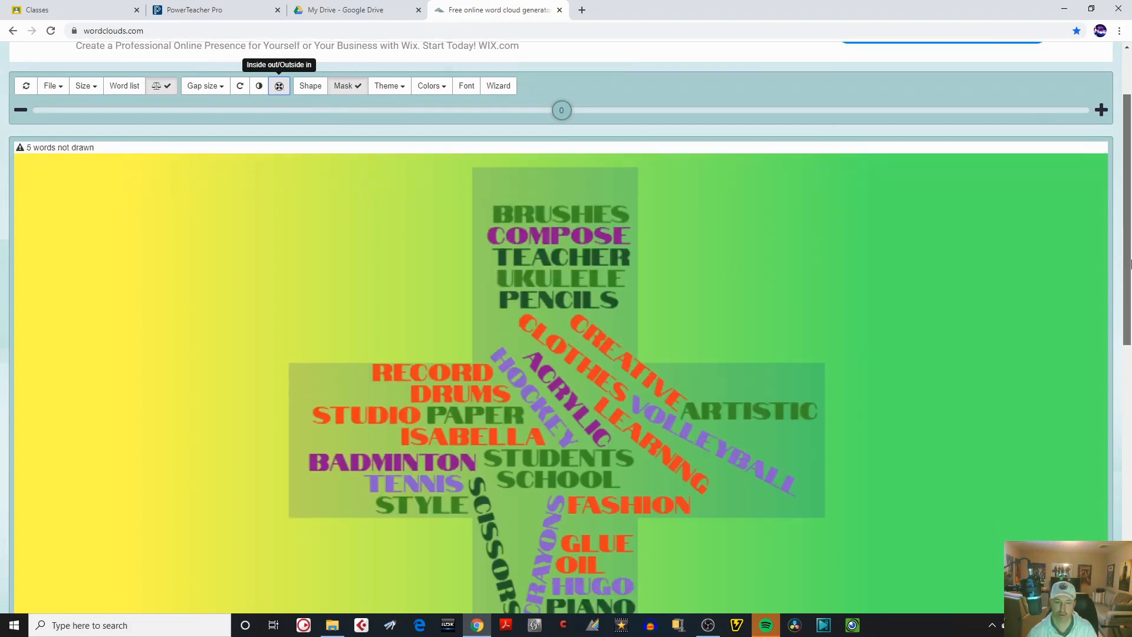
Try inverting the cloud so the words fill the area around the cross, and revert the inversion.
scroll(1121, 194, up, 4)
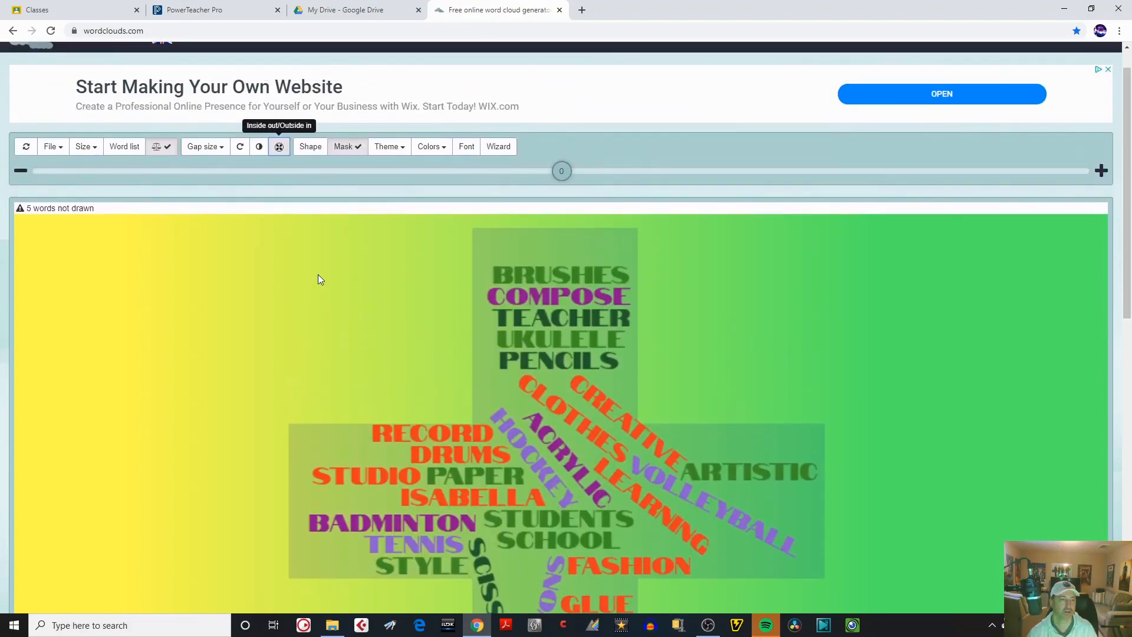
click(260, 149)
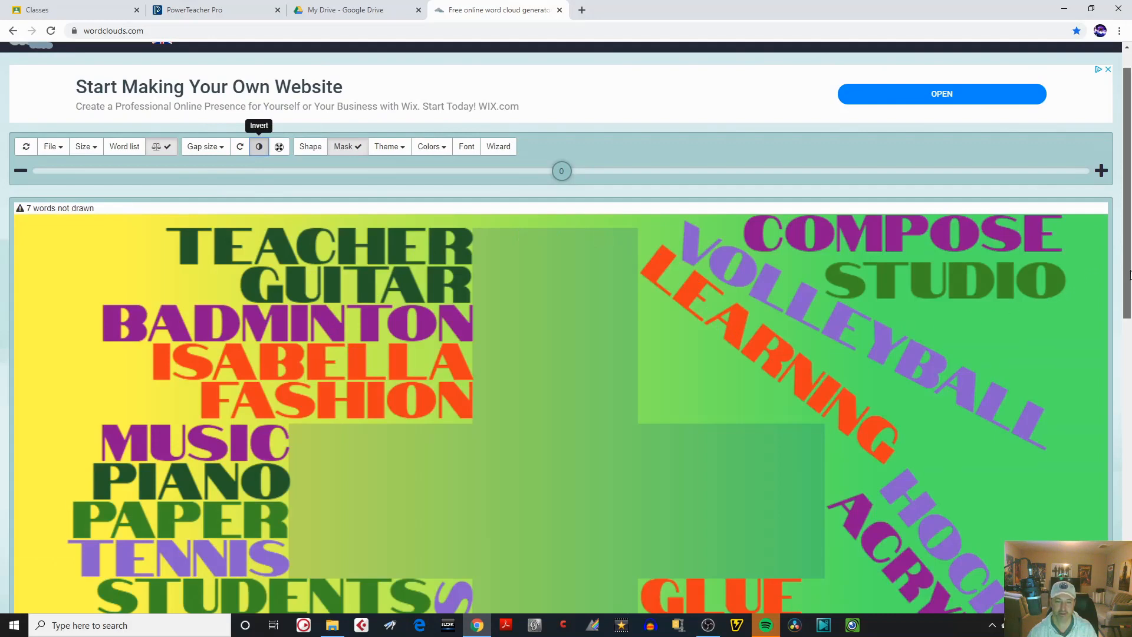
scroll(1107, 289, down, 5)
scroll(1102, 306, up, 4)
scroll(1098, 289, up, 2)
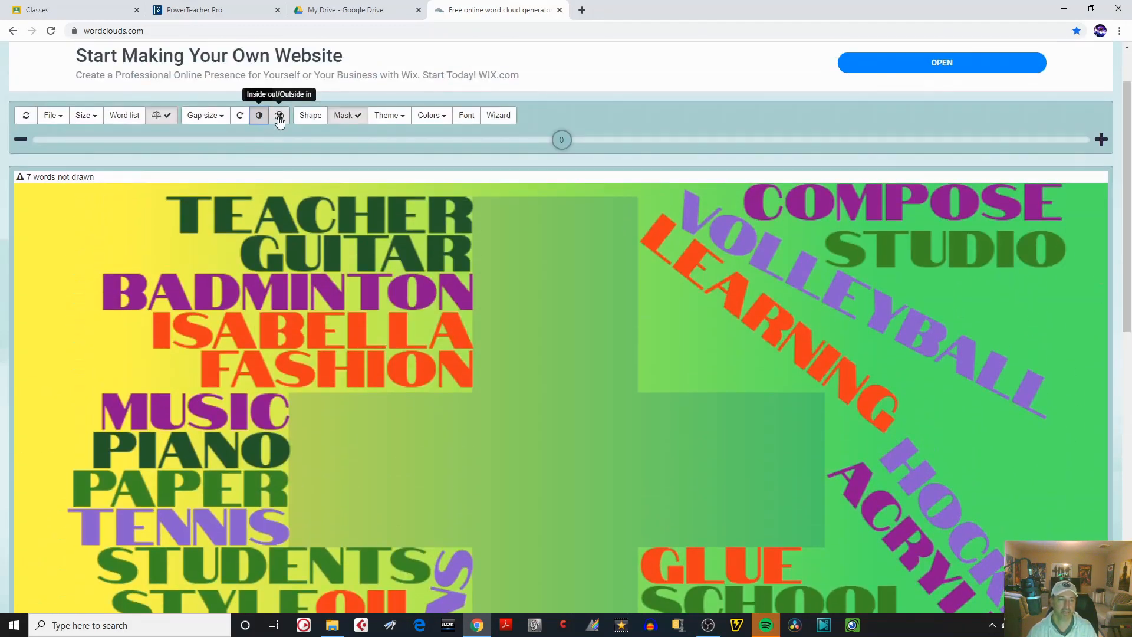
click(260, 116)
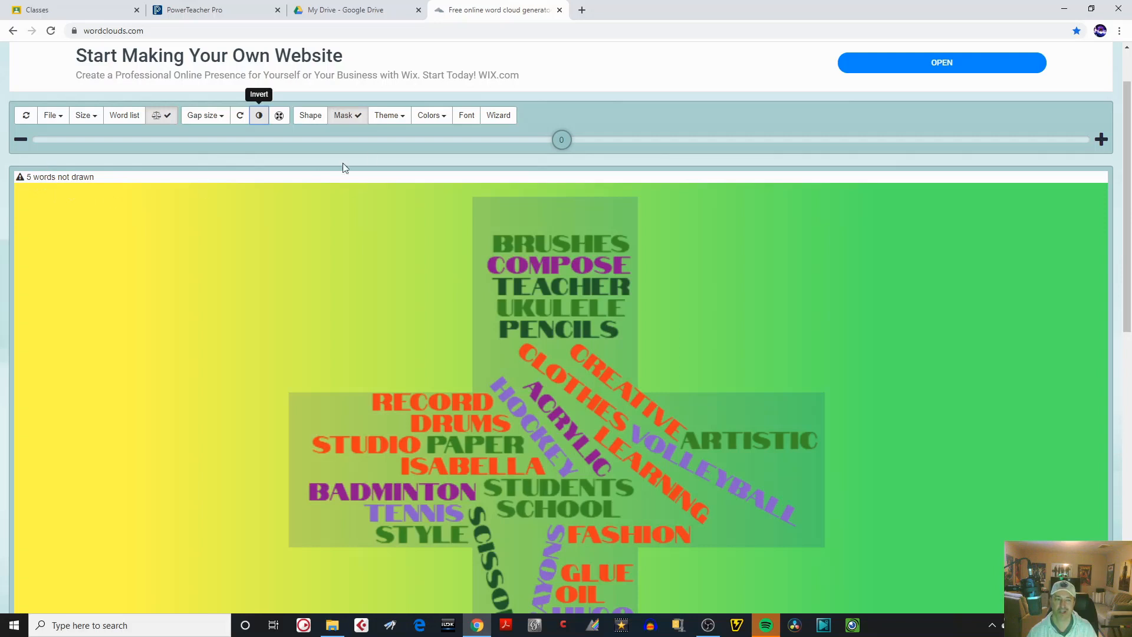
Reduce the word size of the cross cloud to -12.
mouse_move(560, 143)
mouse_down()
mouse_move(498, 143)
mouse_move(512, 152)
mouse_move(500, 154)
mouse_up()
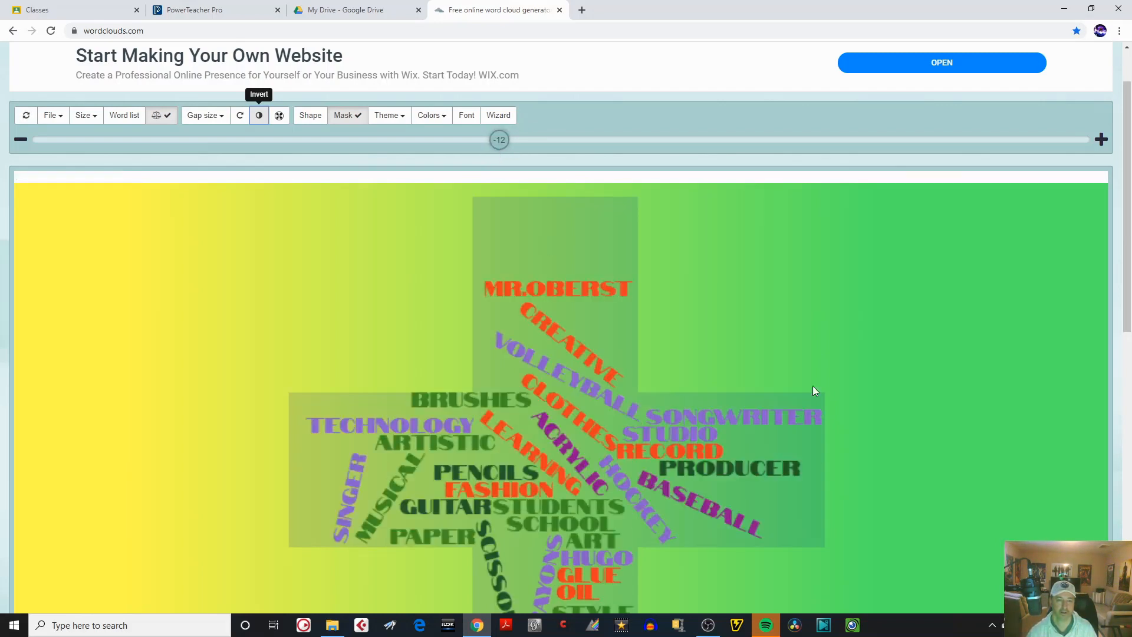
drag(1125, 312, 1099, 303)
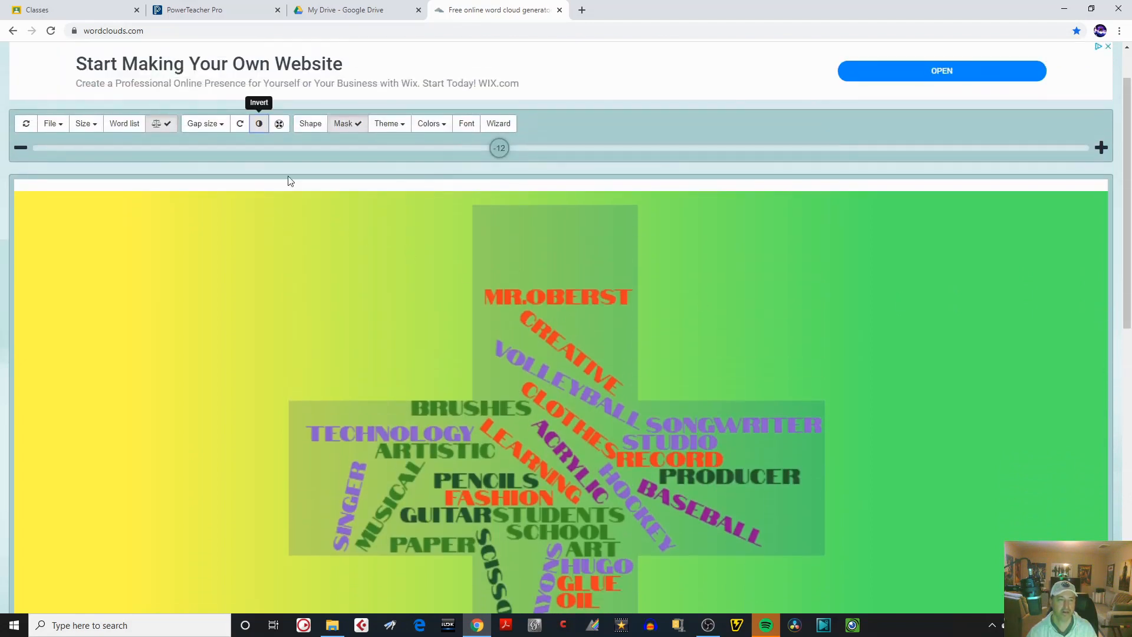
Set the direction of words to horizontal only.
click(241, 125)
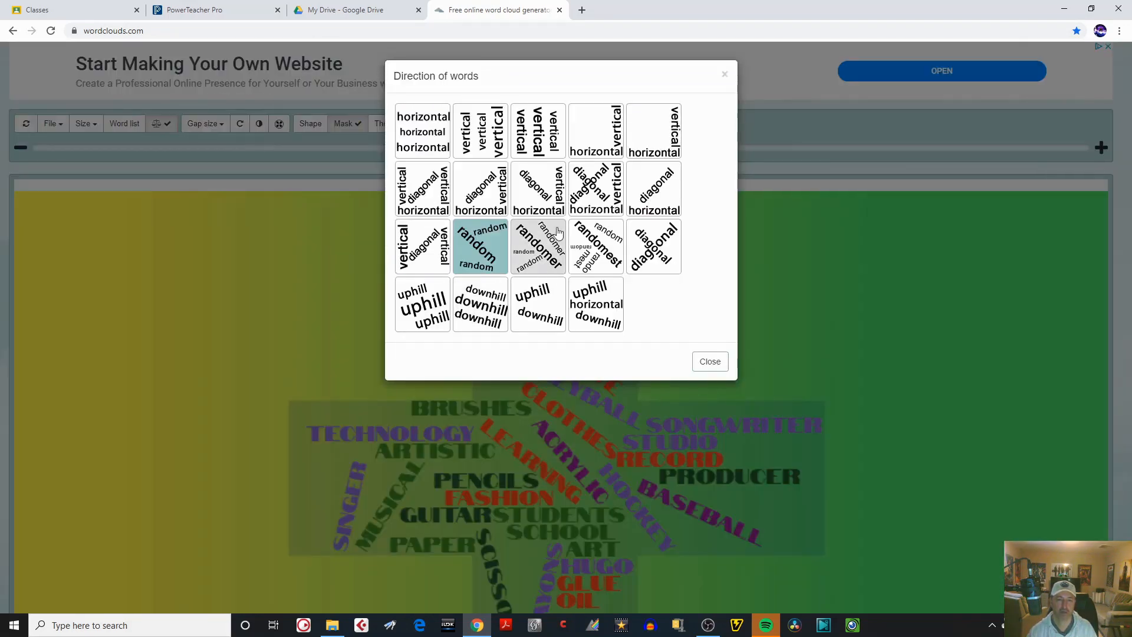
click(420, 139)
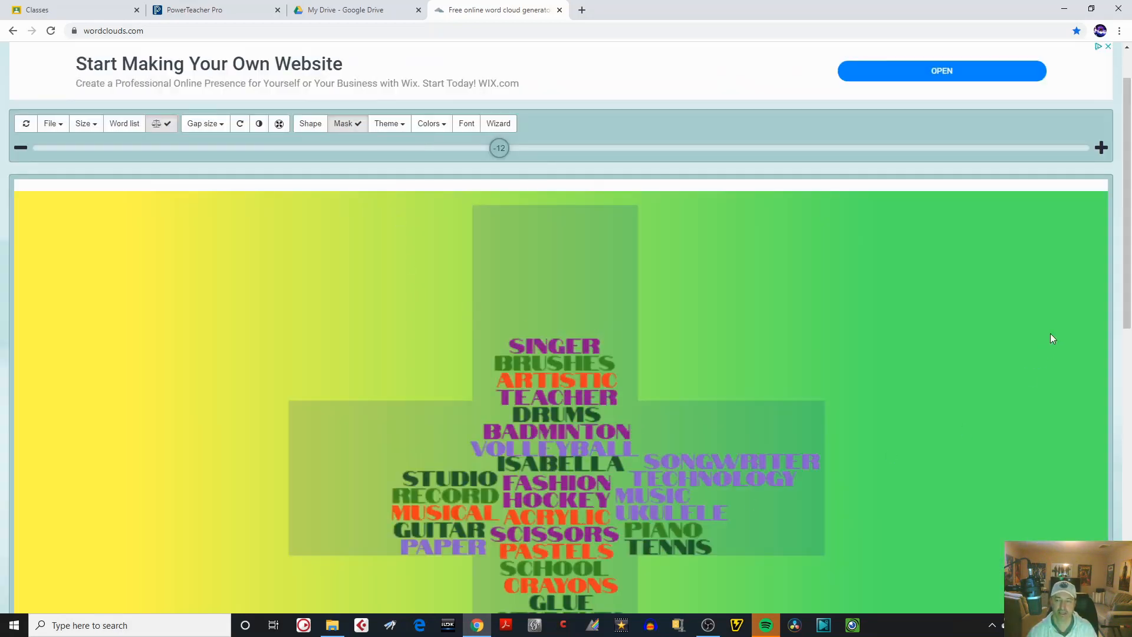
scroll(1121, 255, down, 3)
scroll(1120, 255, up, 4)
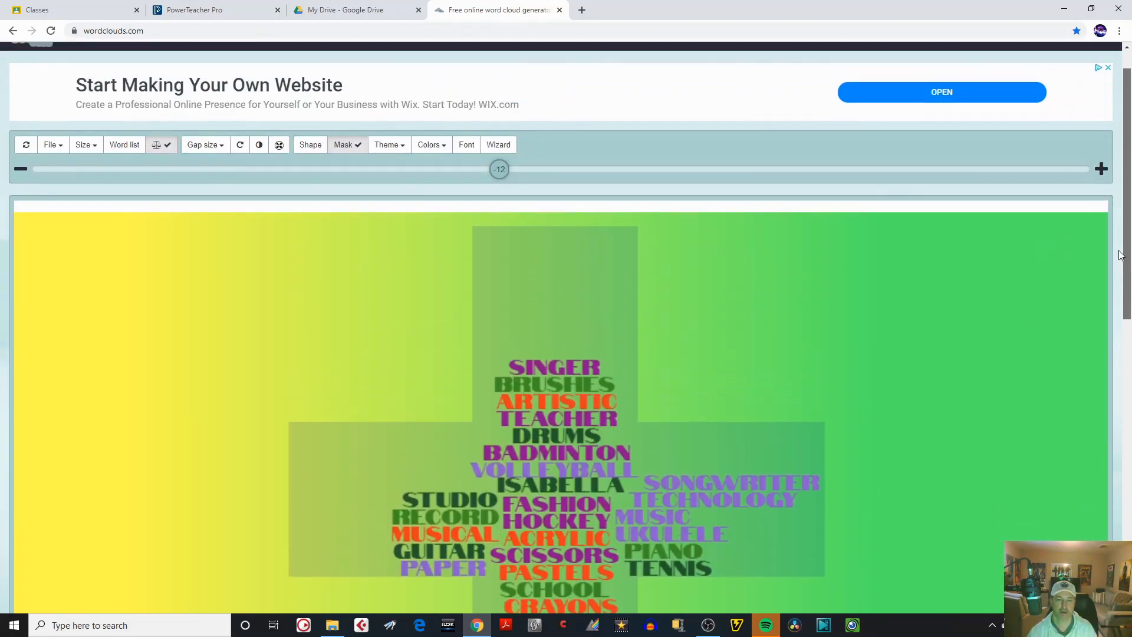
Set the direction of words to diagonal only and the gap size between words to 4.
click(241, 145)
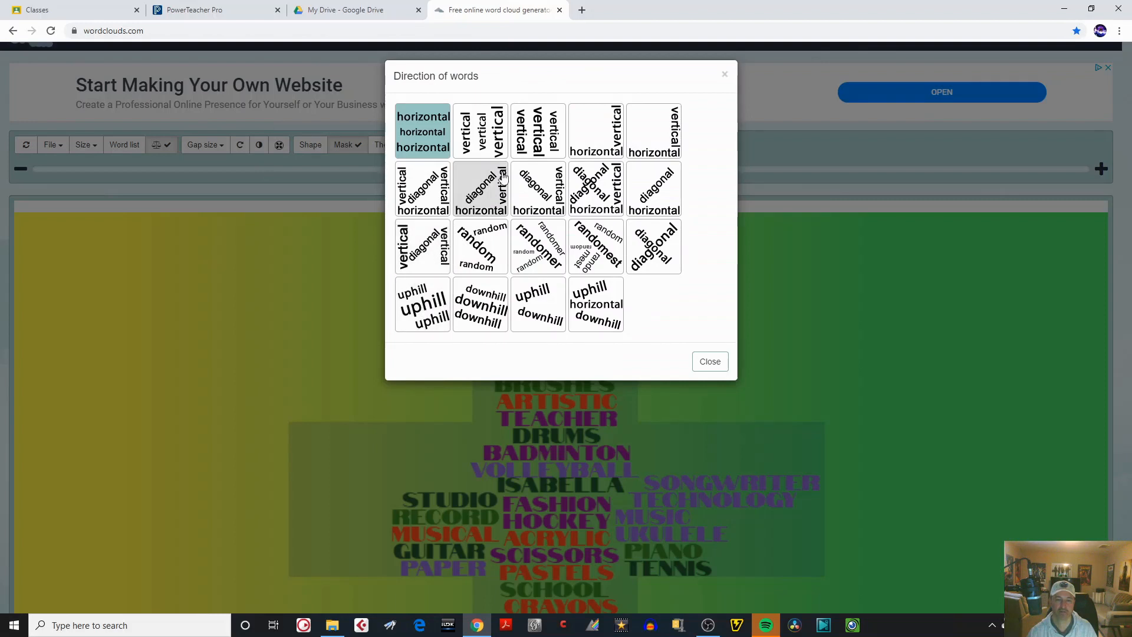
click(653, 250)
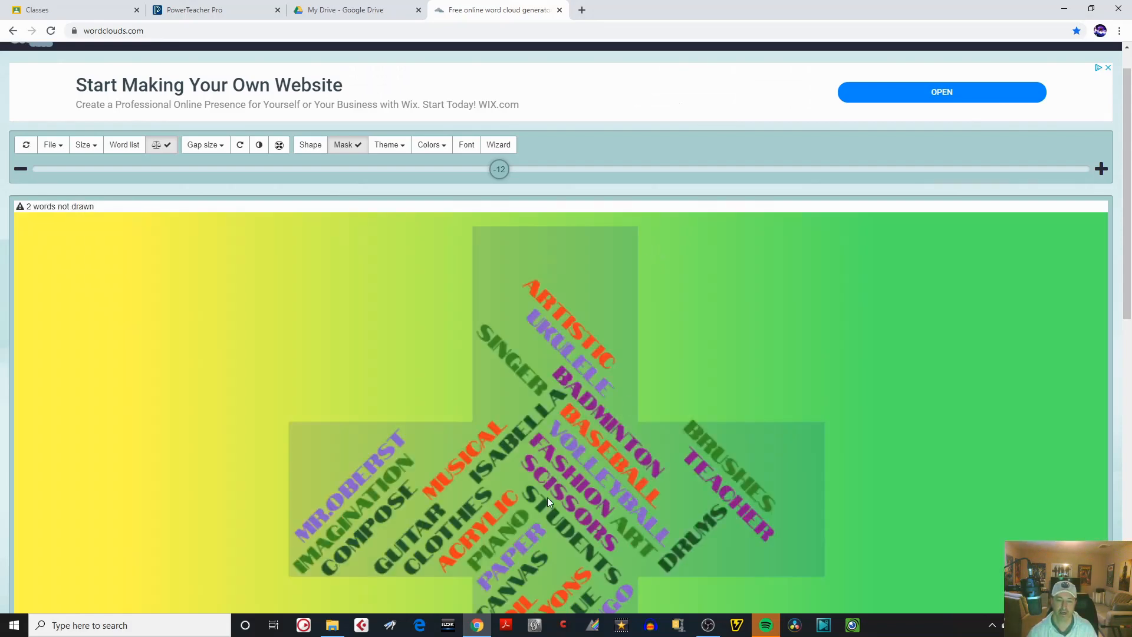
mouse_move(1119, 238)
mouse_down()
mouse_move(1121, 409)
mouse_move(1122, 234)
mouse_up()
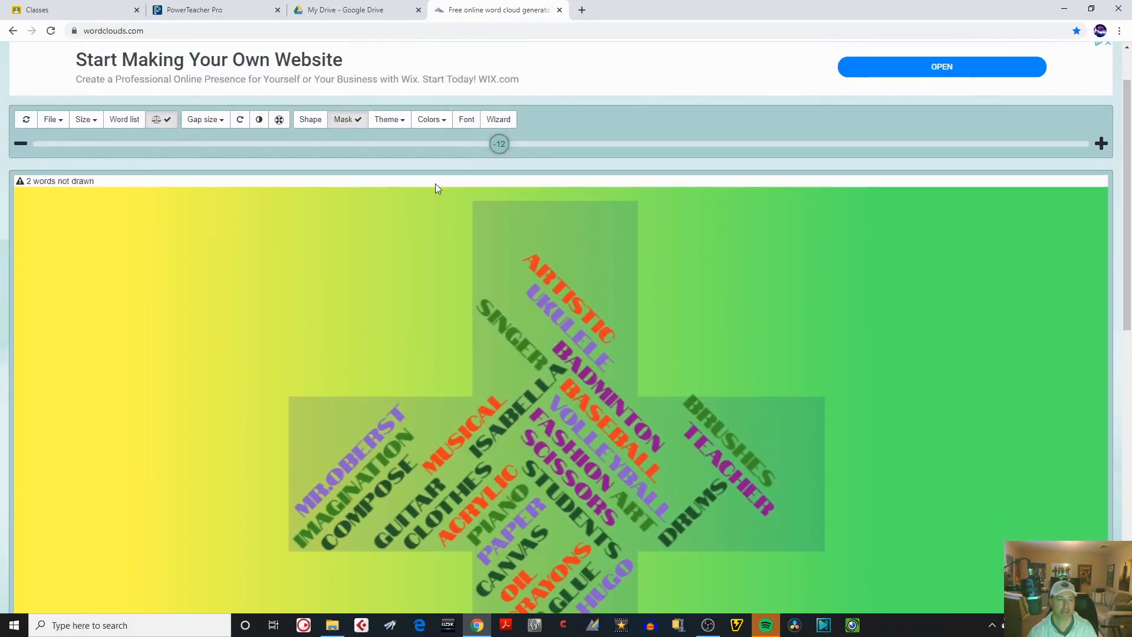
click(224, 121)
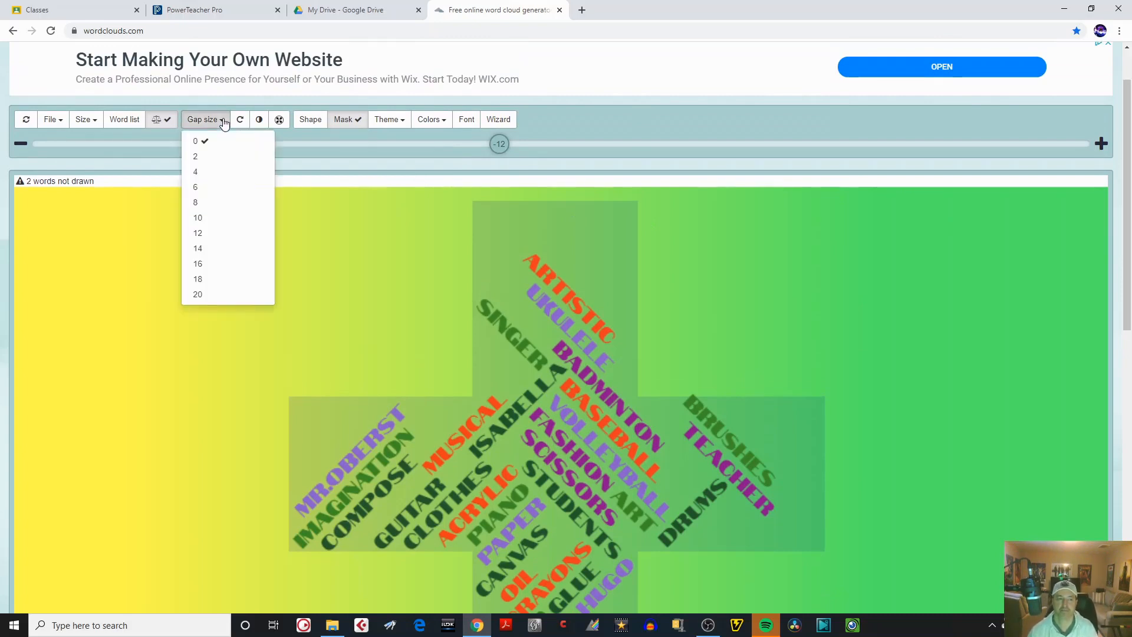
click(200, 172)
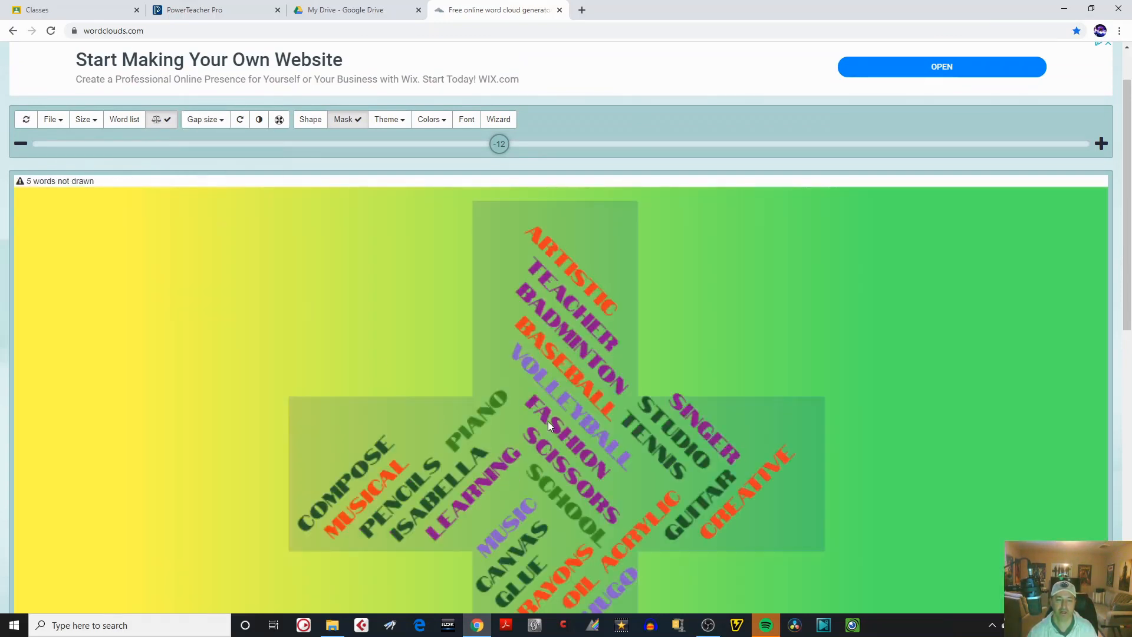
Change the gap size between words and reduce the word size to -38.
click(217, 124)
click(207, 185)
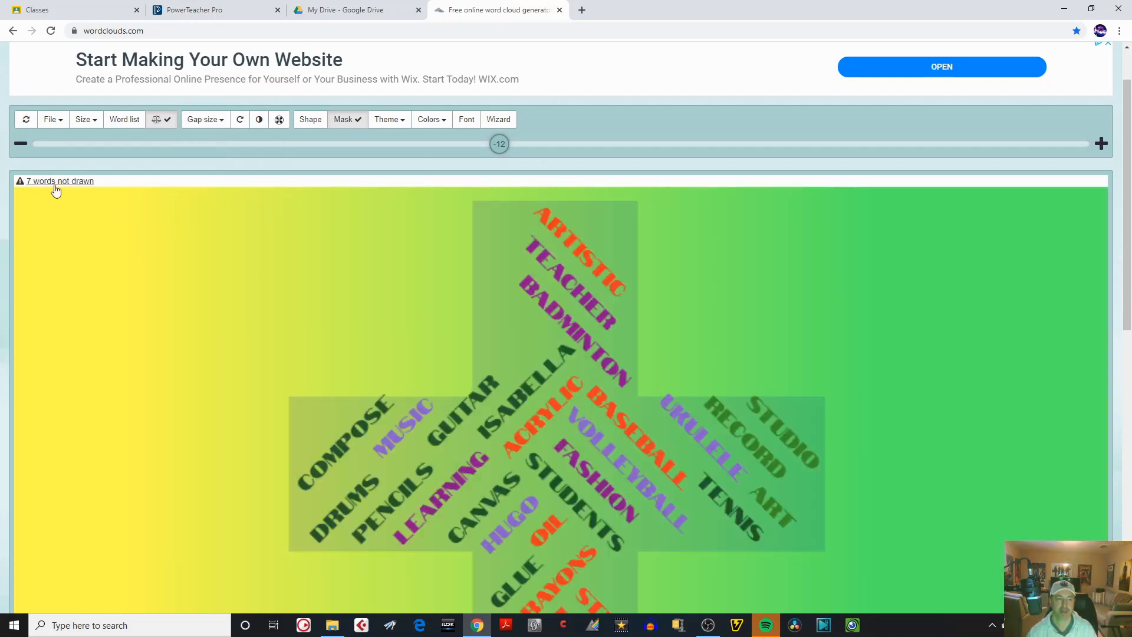
drag(487, 144, 365, 155)
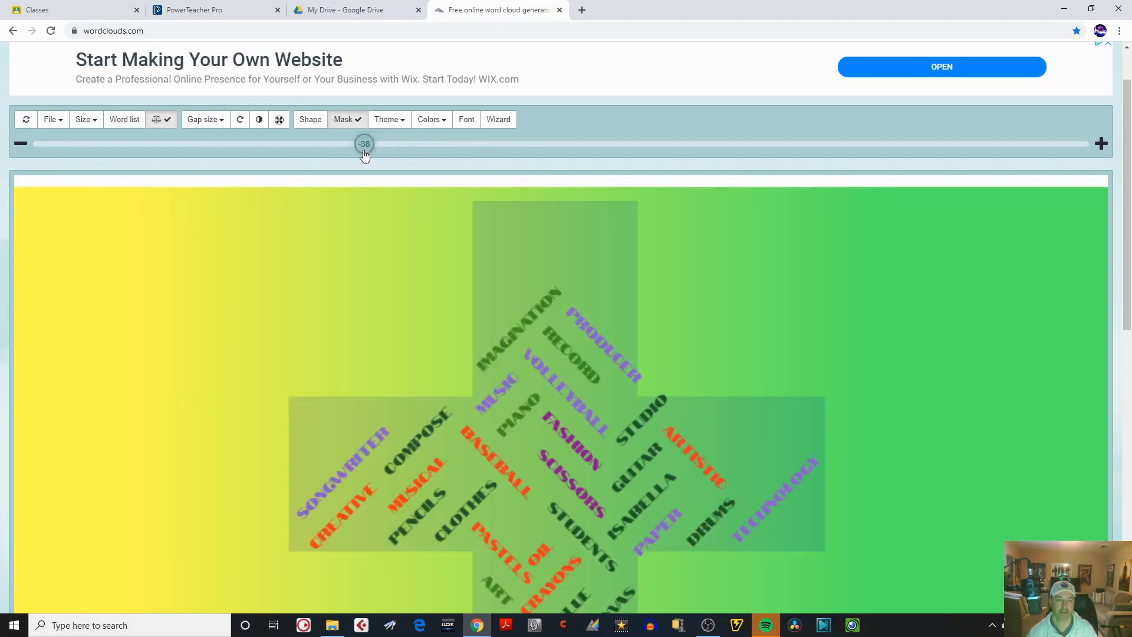
drag(1127, 292, 1106, 282)
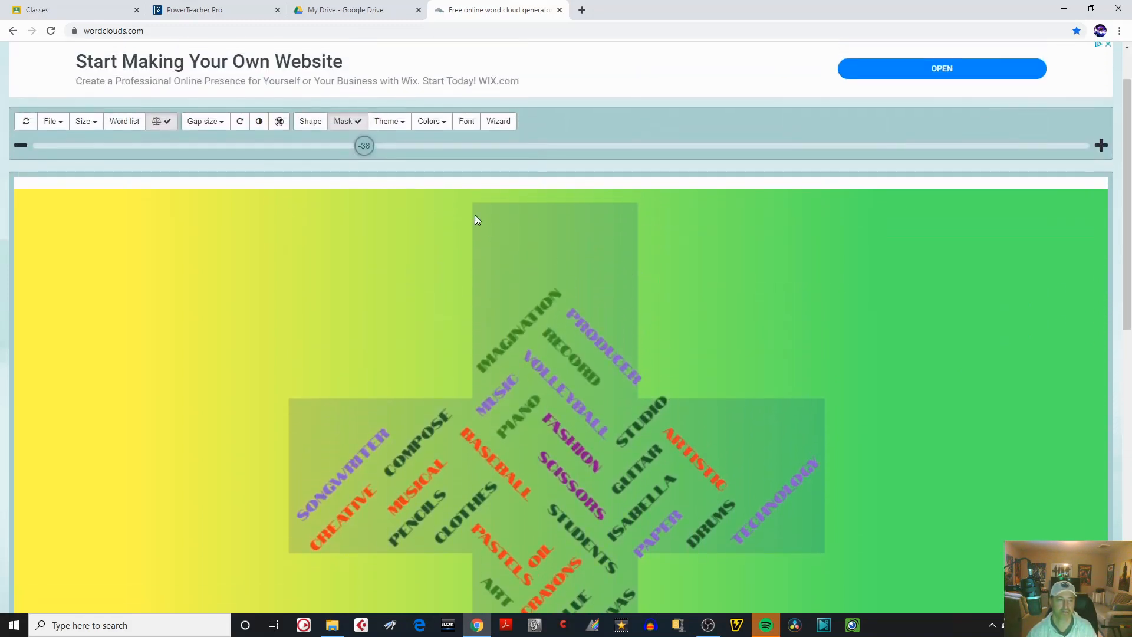
Turn off equal word weights and apply a weight of 10 to the teacher's name in the word list.
click(163, 123)
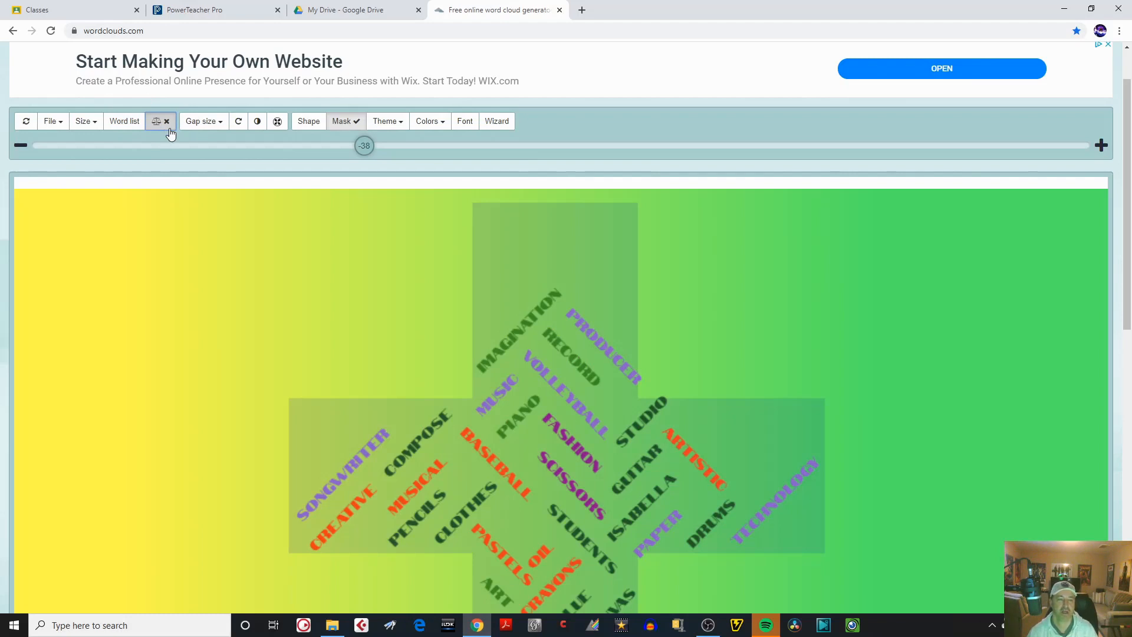
click(124, 120)
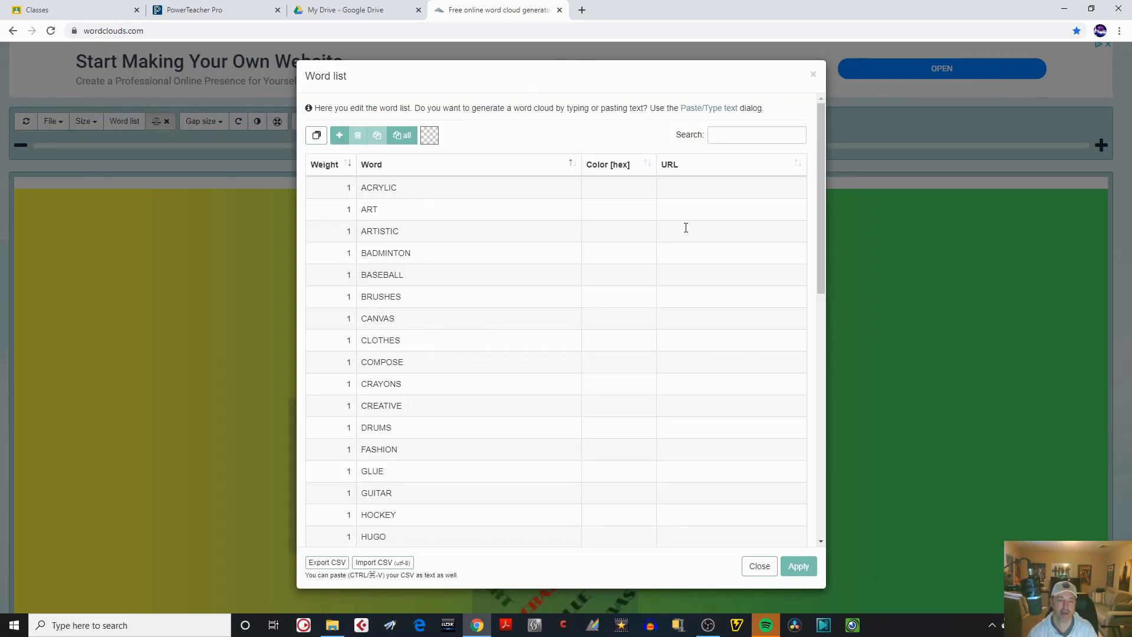
drag(822, 201, 818, 176)
drag(821, 195, 827, 306)
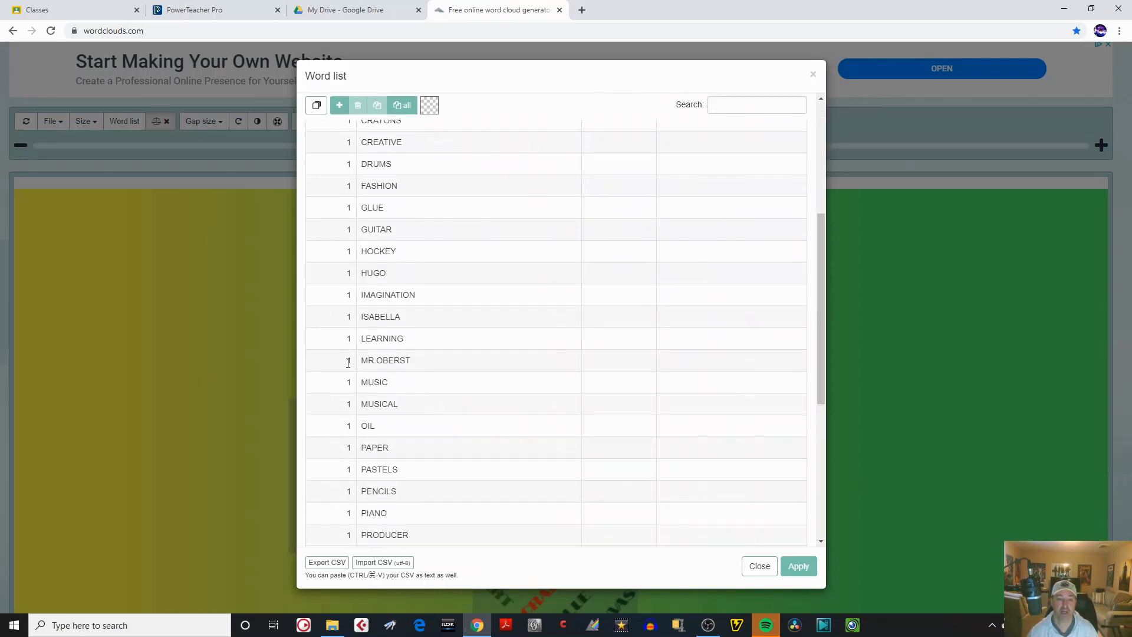
click(354, 360)
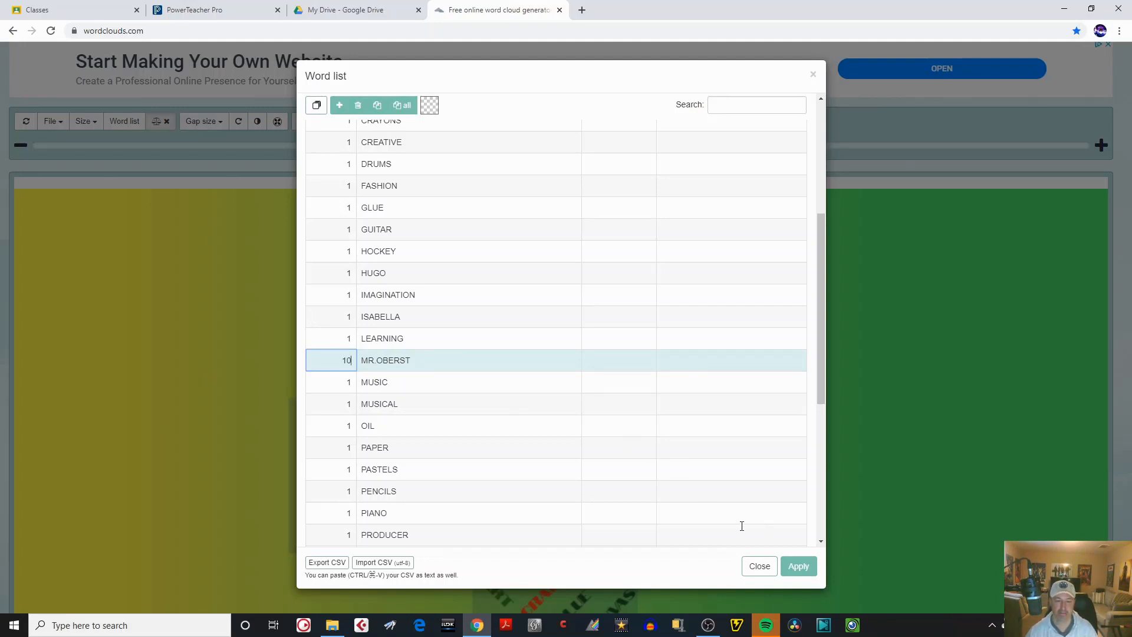
click(804, 568)
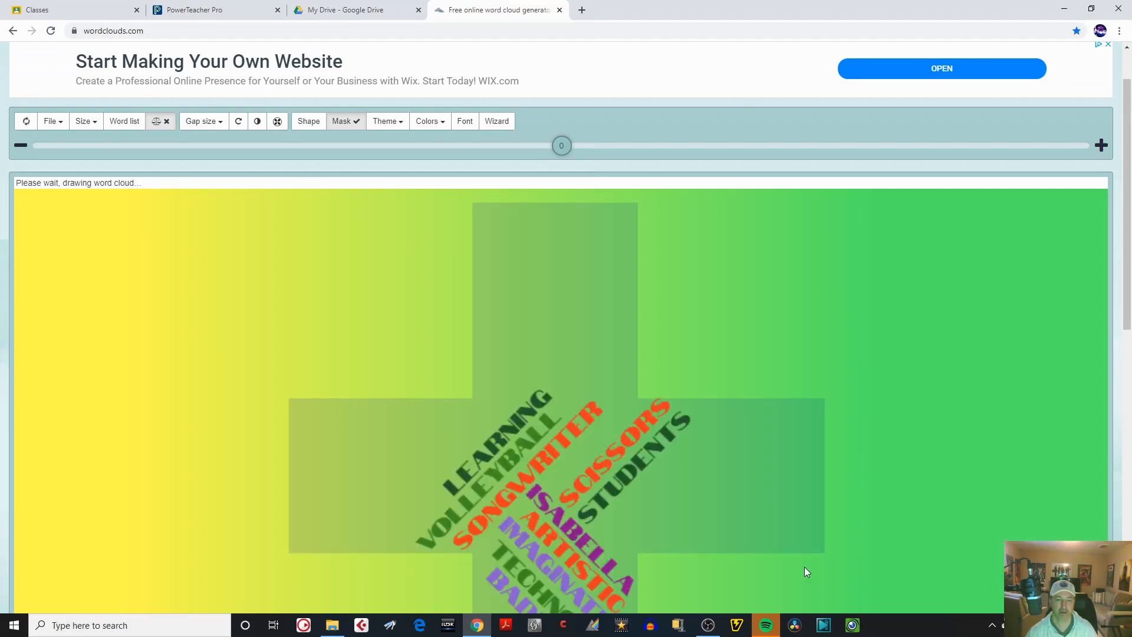
Reduce the word size of the cloud to -23 and further to -78, and check how the teacher's name fits the cross.
drag(553, 154, 443, 156)
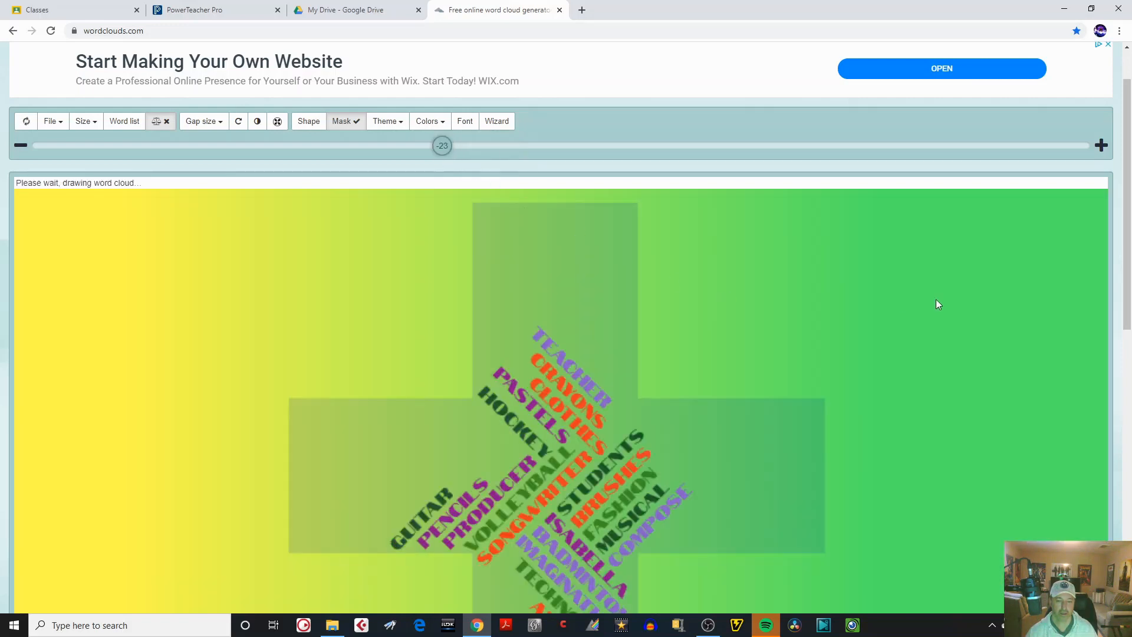
mouse_move(1128, 244)
mouse_down()
mouse_move(1128, 442)
mouse_move(1115, 248)
mouse_up()
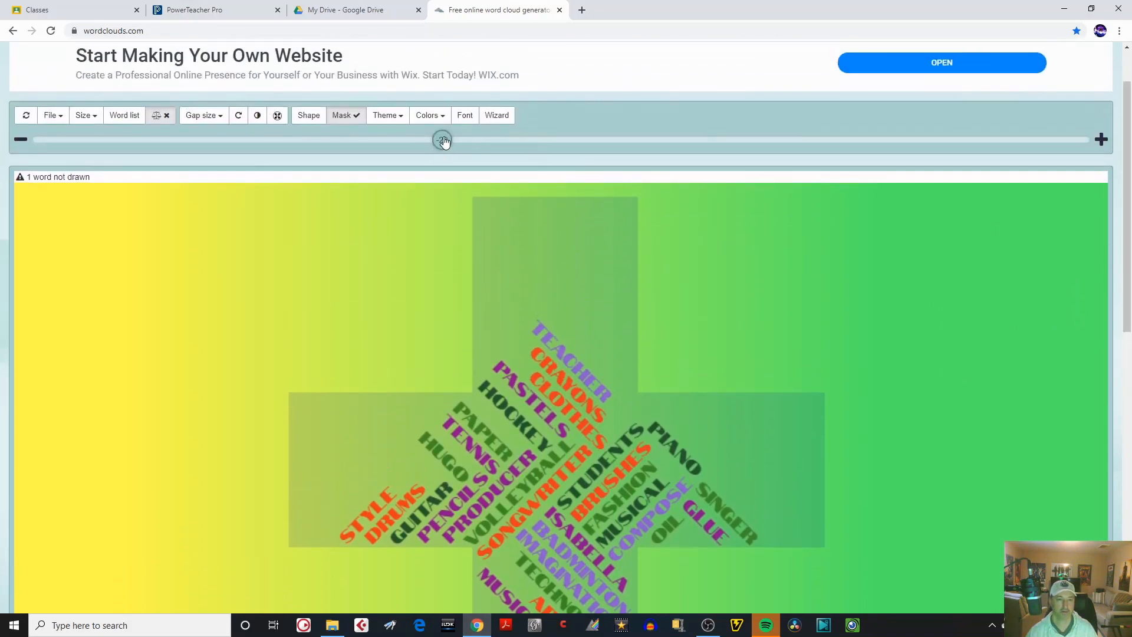
drag(442, 140, 157, 147)
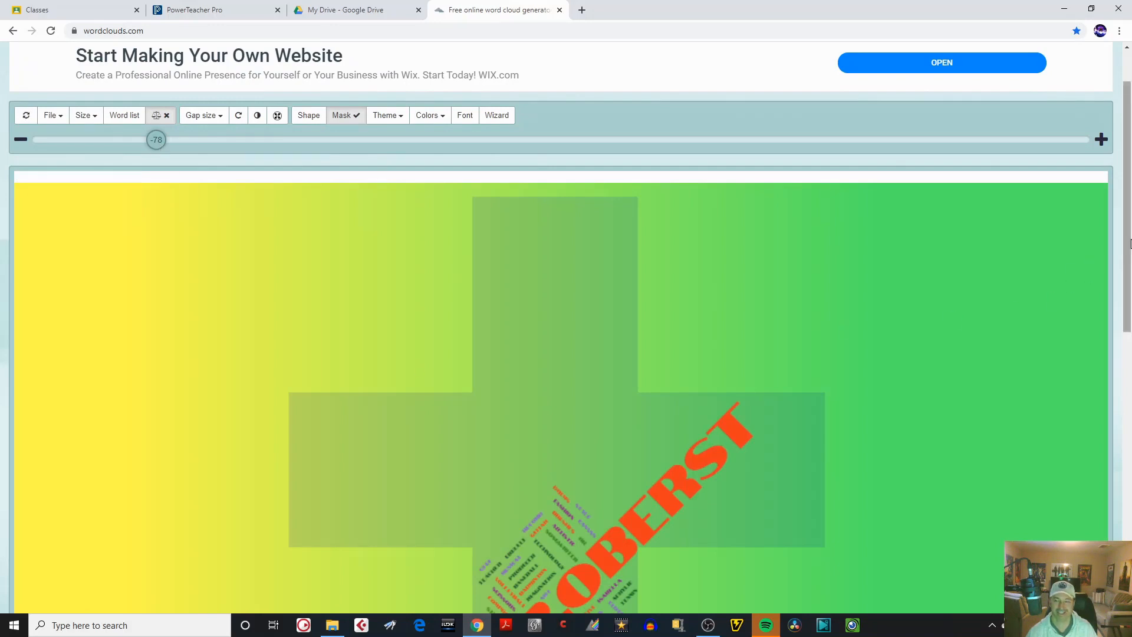
drag(1127, 241, 1127, 306)
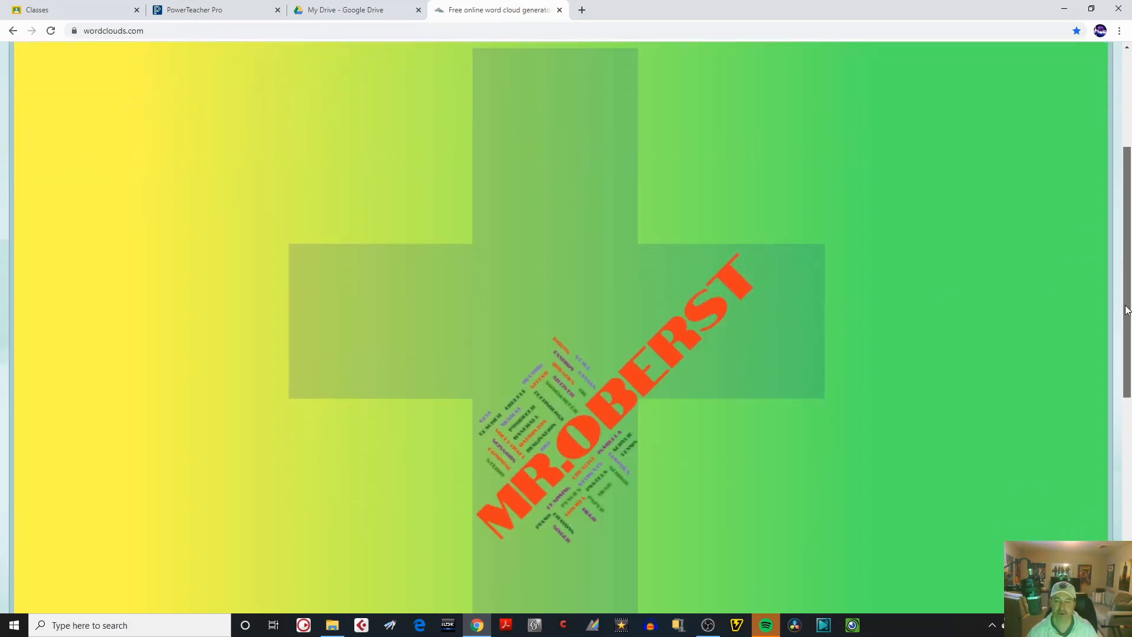
drag(1126, 310, 1126, 313)
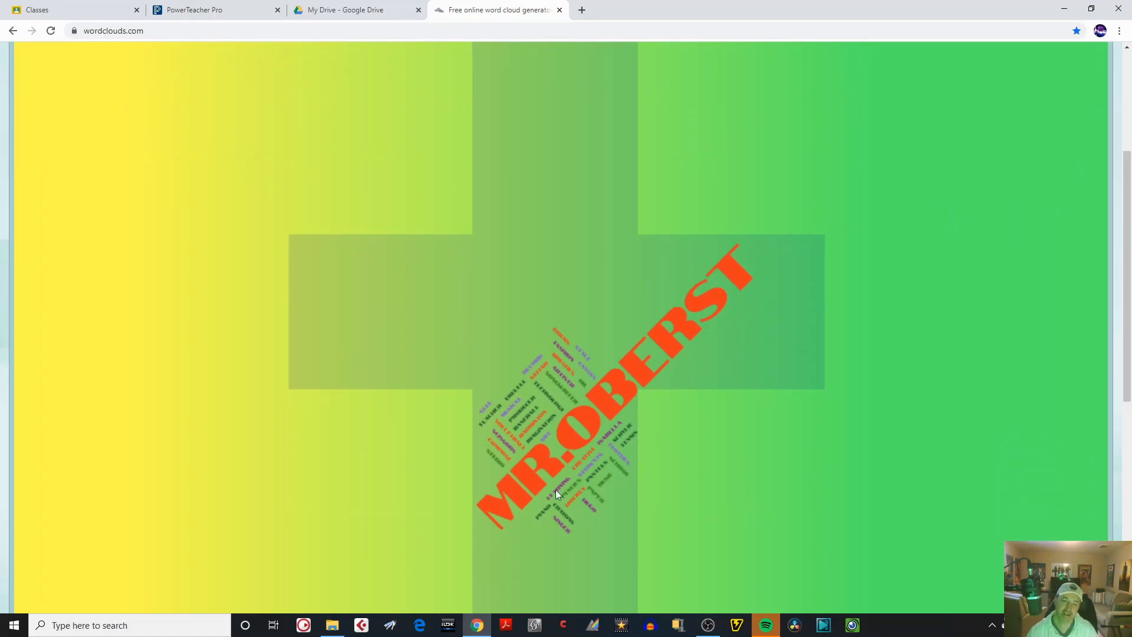
drag(1128, 295, 1128, 196)
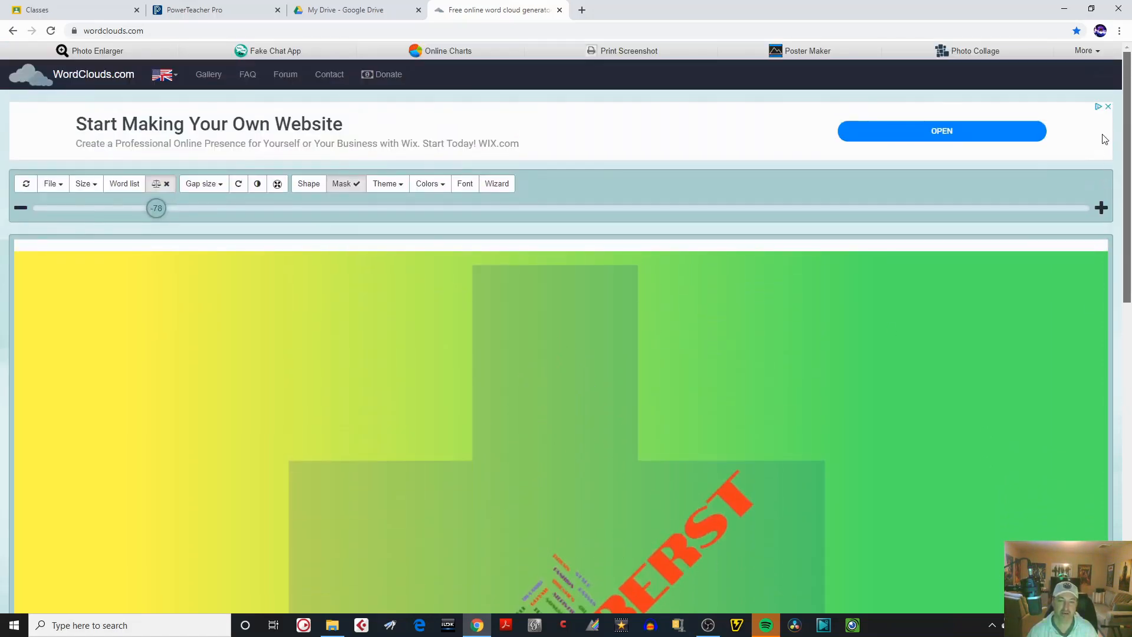
Apply a weight of 4 to the teacher's name in the word list and reduce the word size to -44.
click(92, 185)
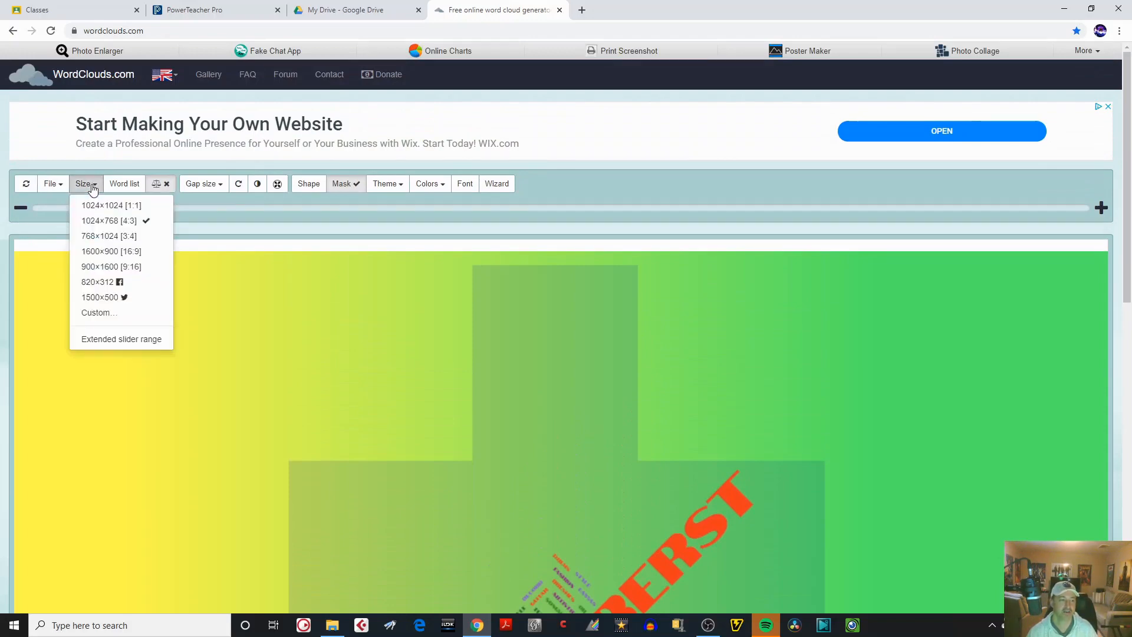
click(130, 185)
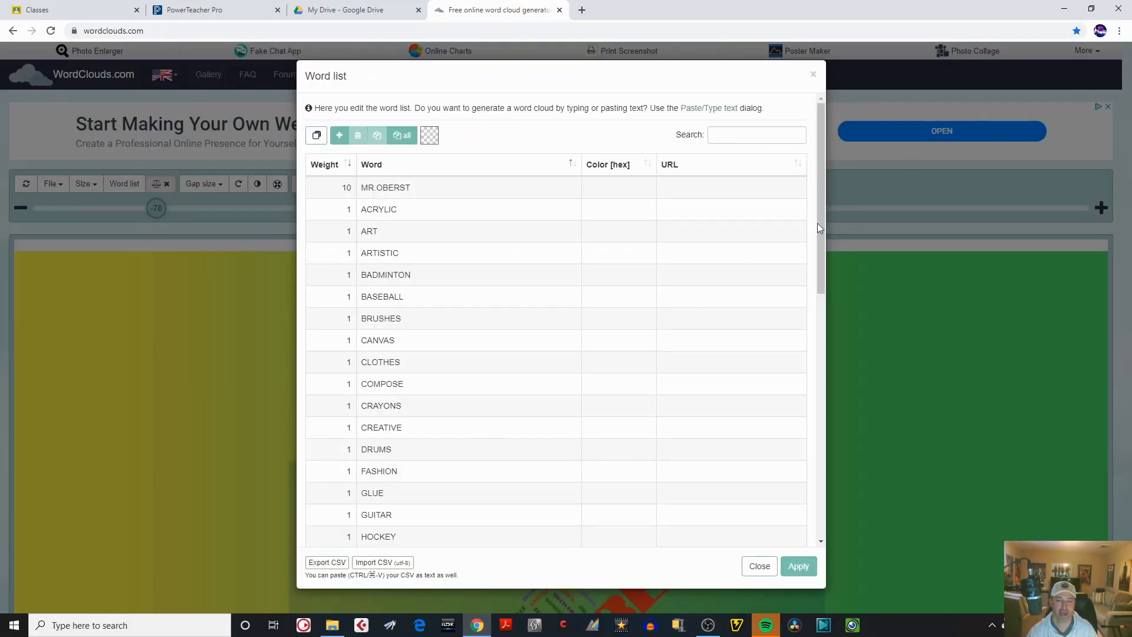
drag(818, 225, 817, 201)
click(354, 188)
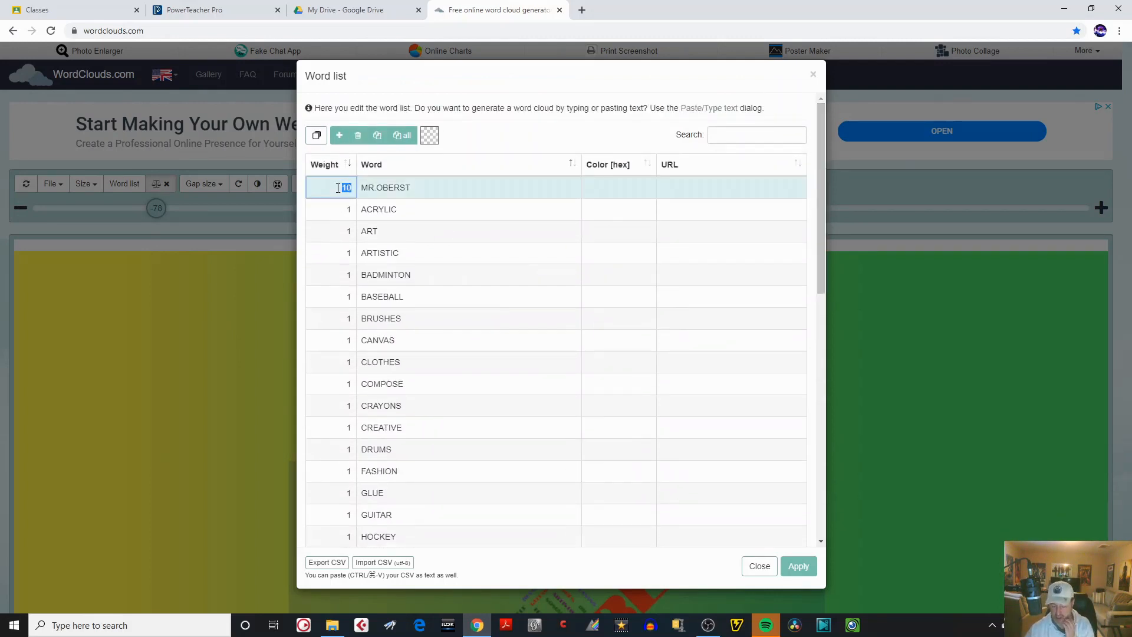
text(4)
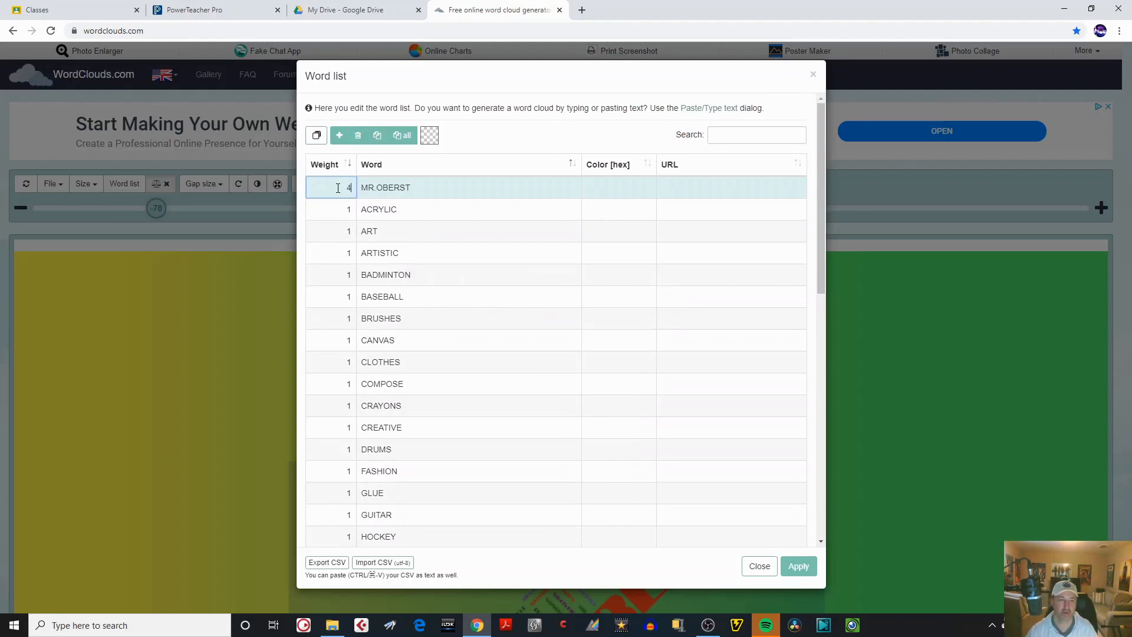
click(799, 567)
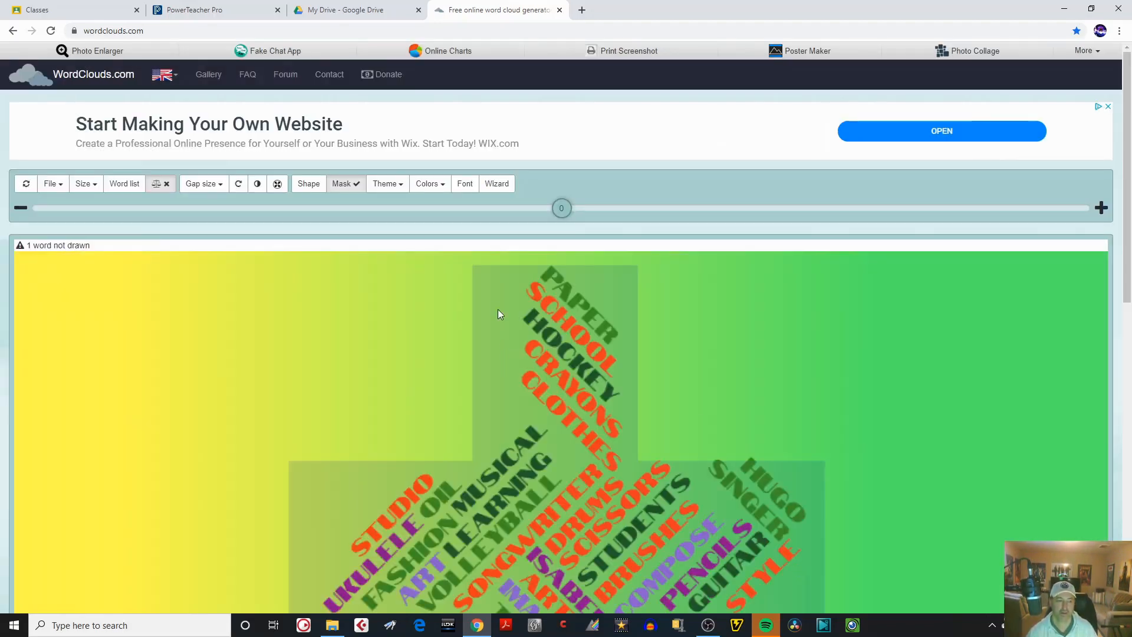
drag(563, 210, 333, 209)
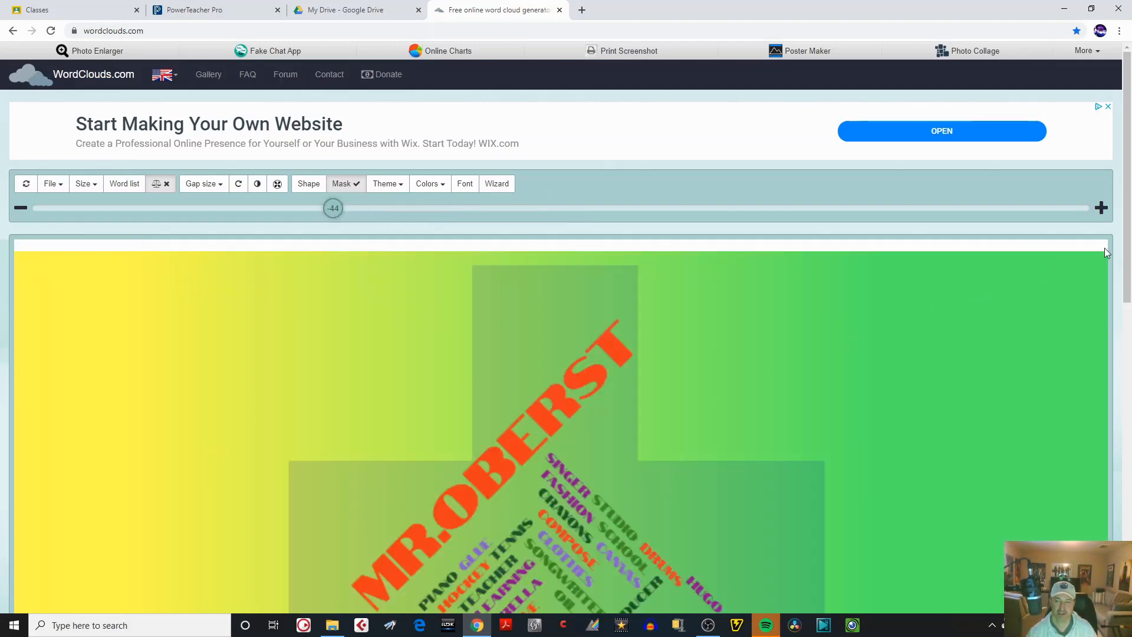
drag(1128, 242, 1110, 197)
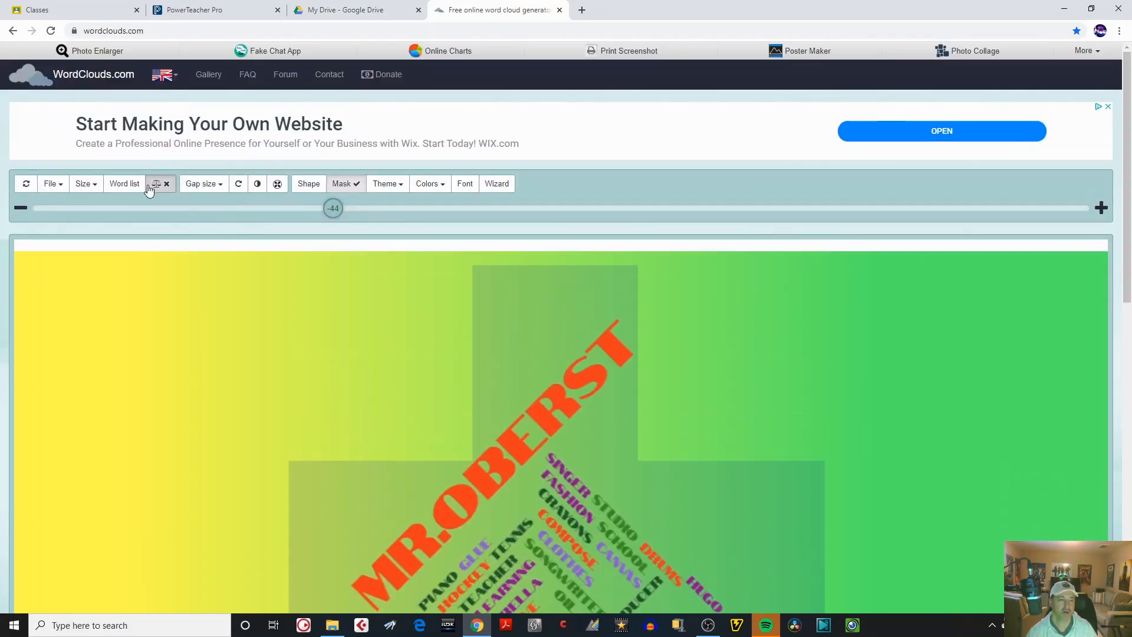
Set the weights of the teacher's name, CREATIVE, ART, HOCKEY and MUSICAL to 2 in the word list and apply them.
click(124, 185)
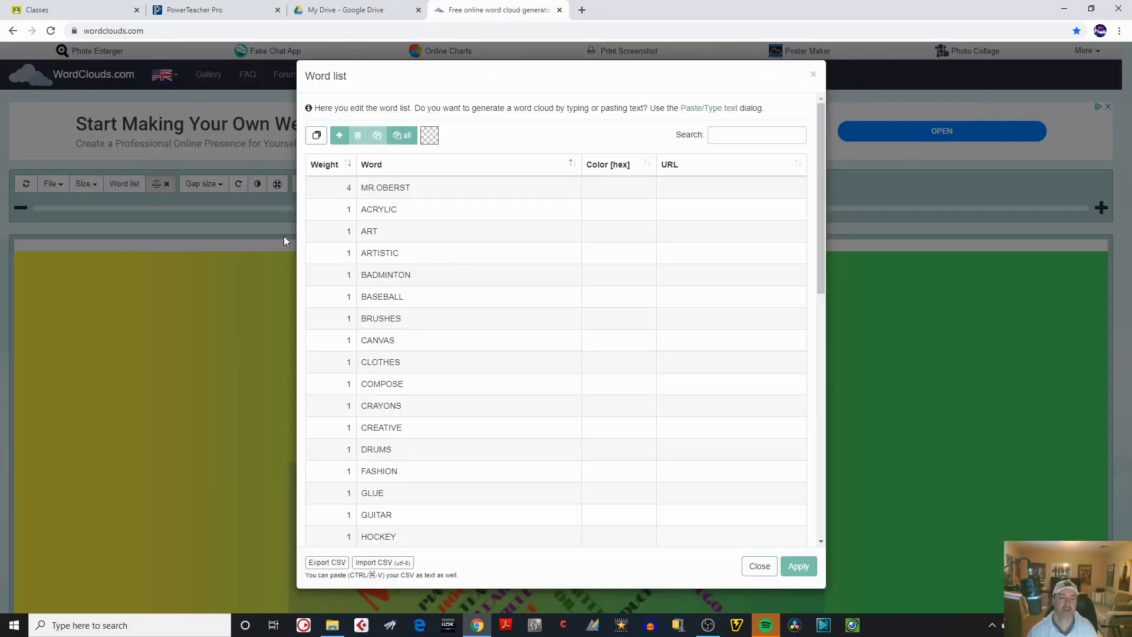
click(328, 190)
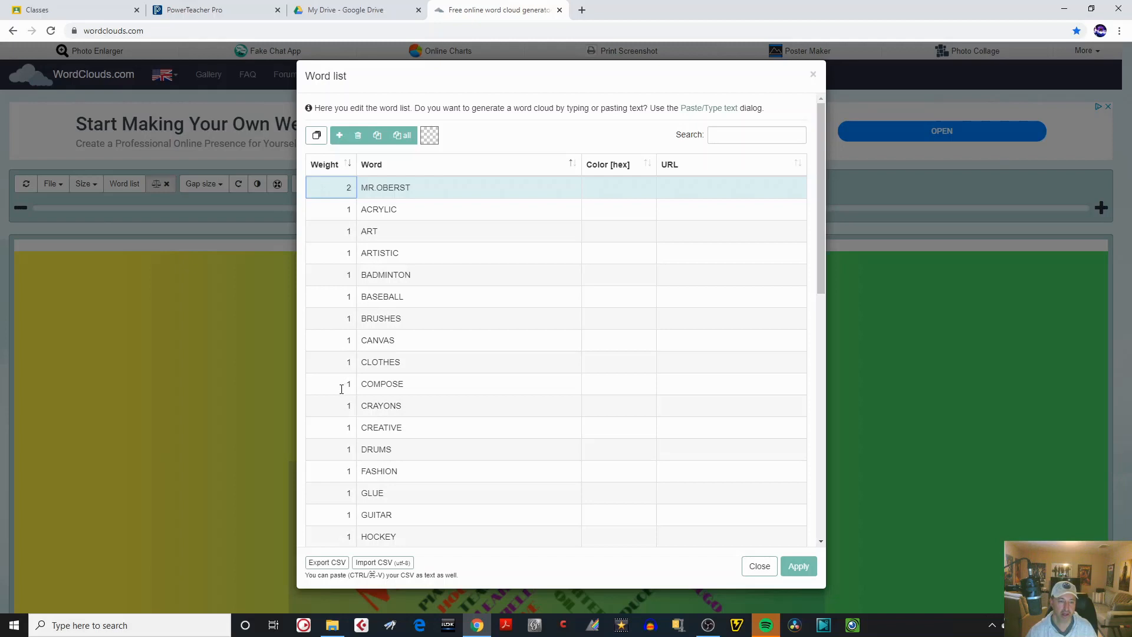
click(346, 427)
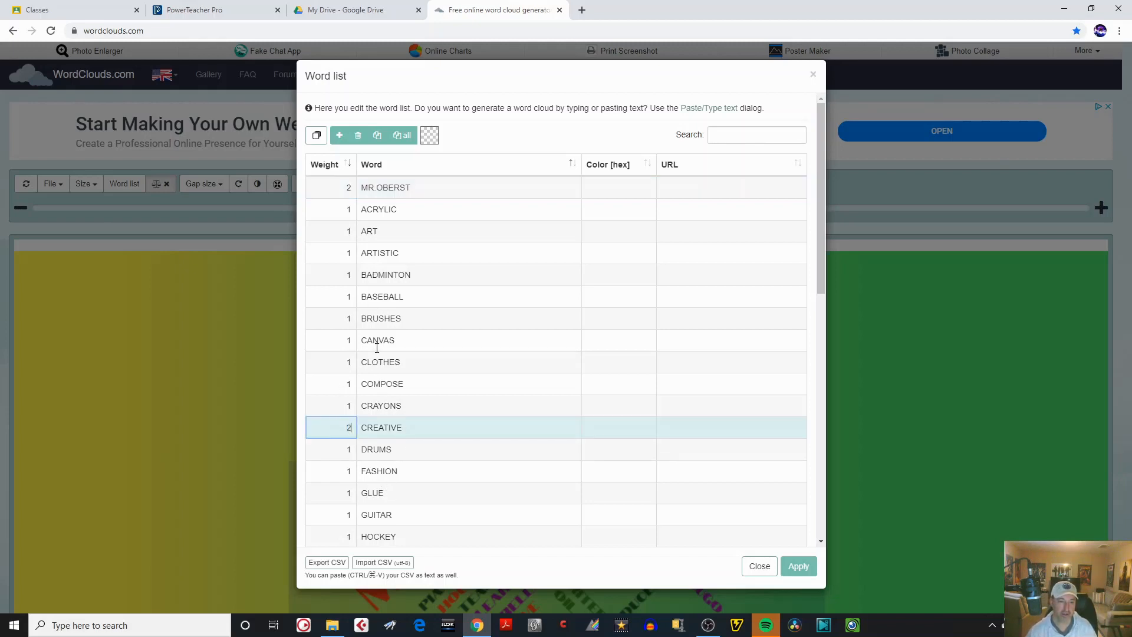
click(349, 255)
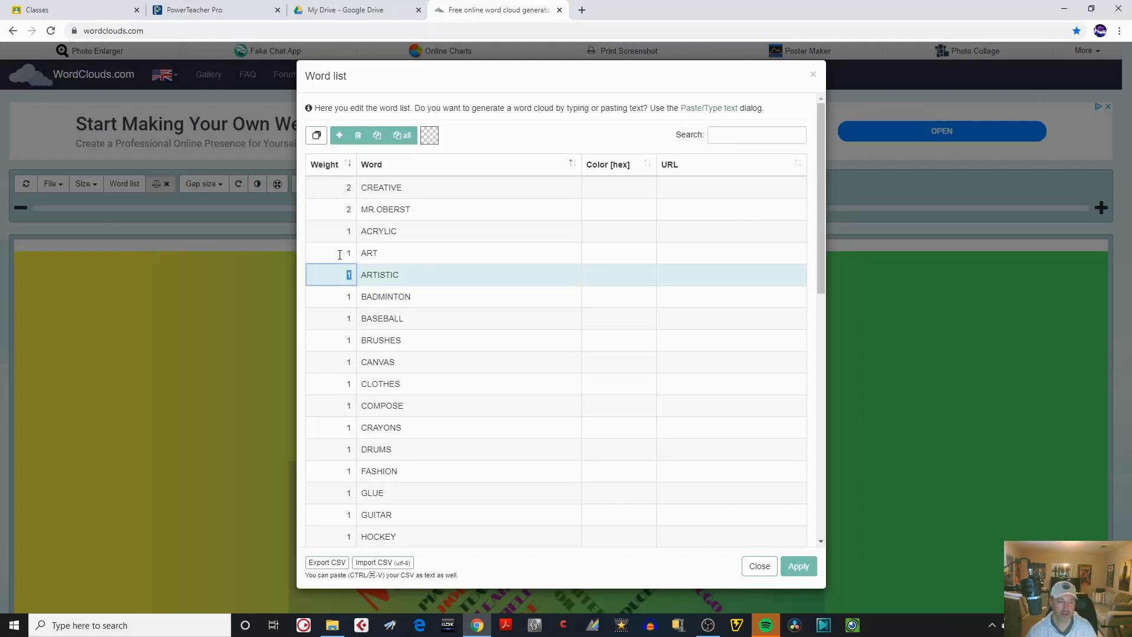
click(354, 253)
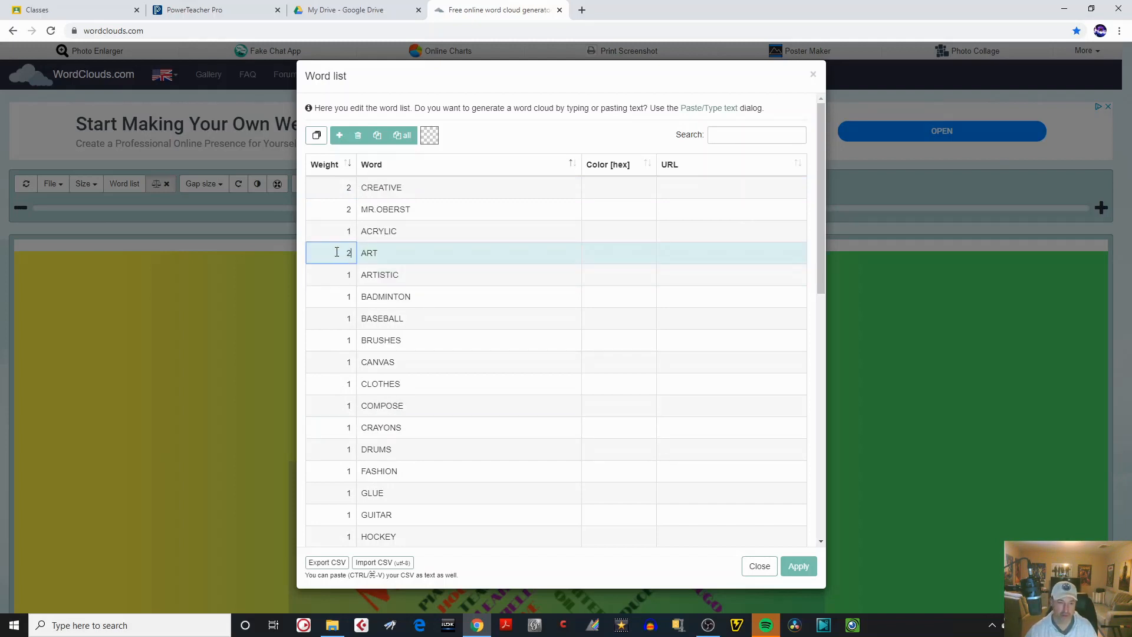
drag(819, 218, 820, 310)
click(351, 316)
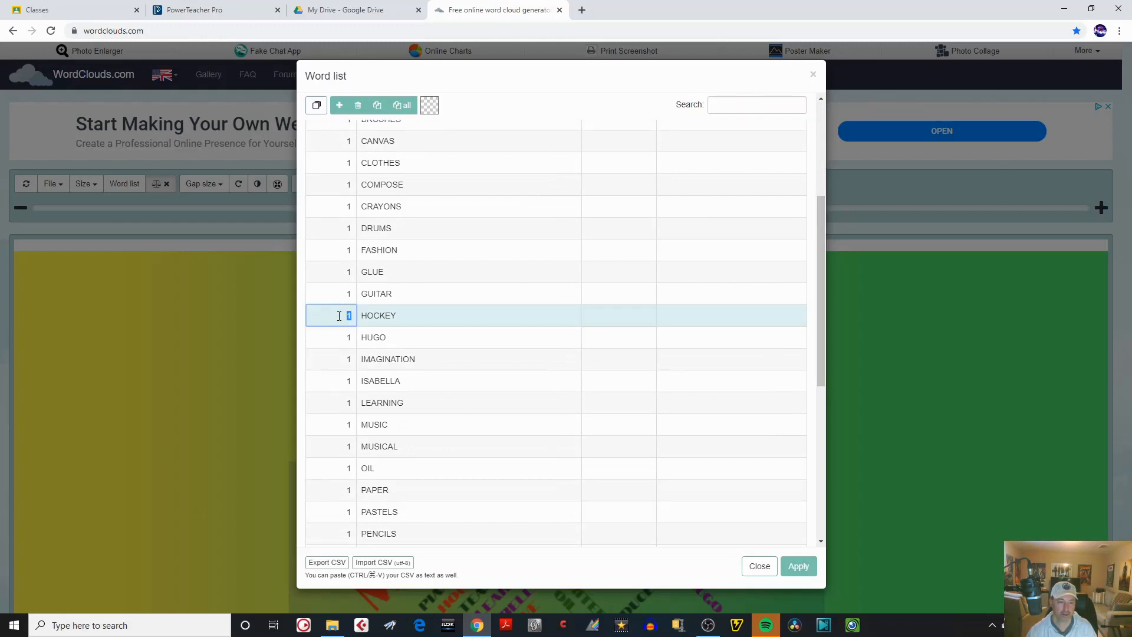
text(2)
drag(819, 391, 815, 466)
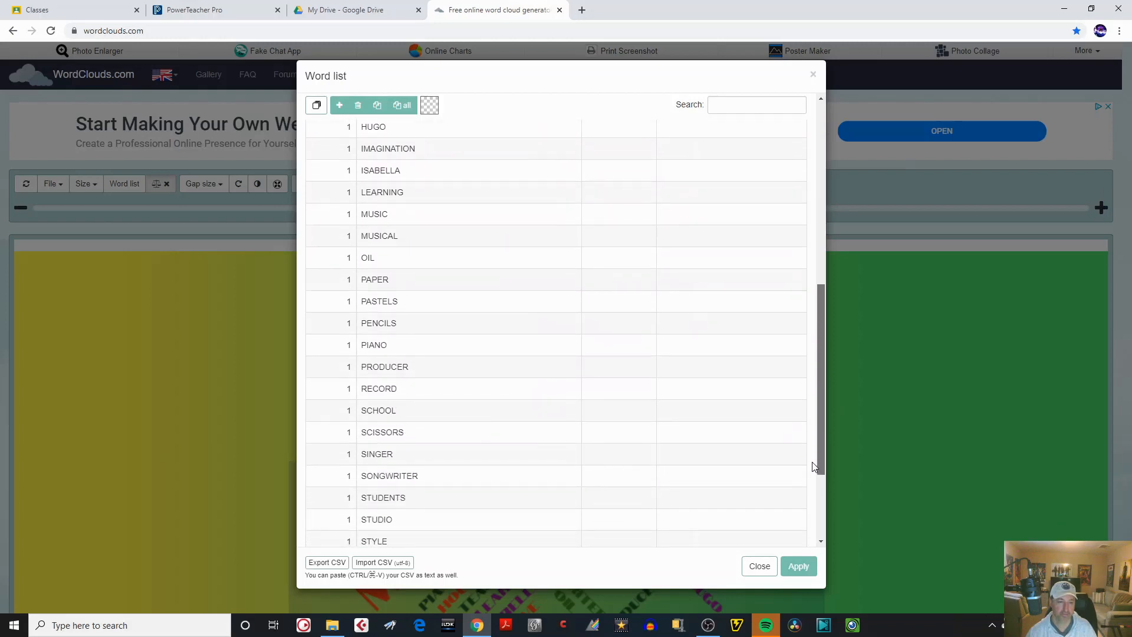
click(348, 236)
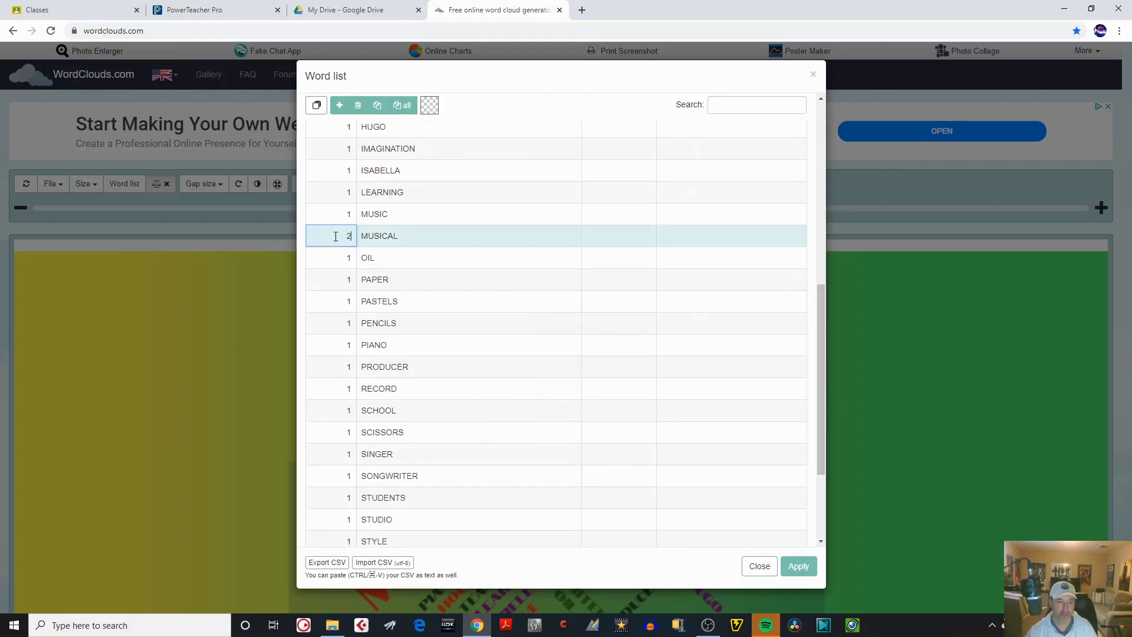
click(798, 566)
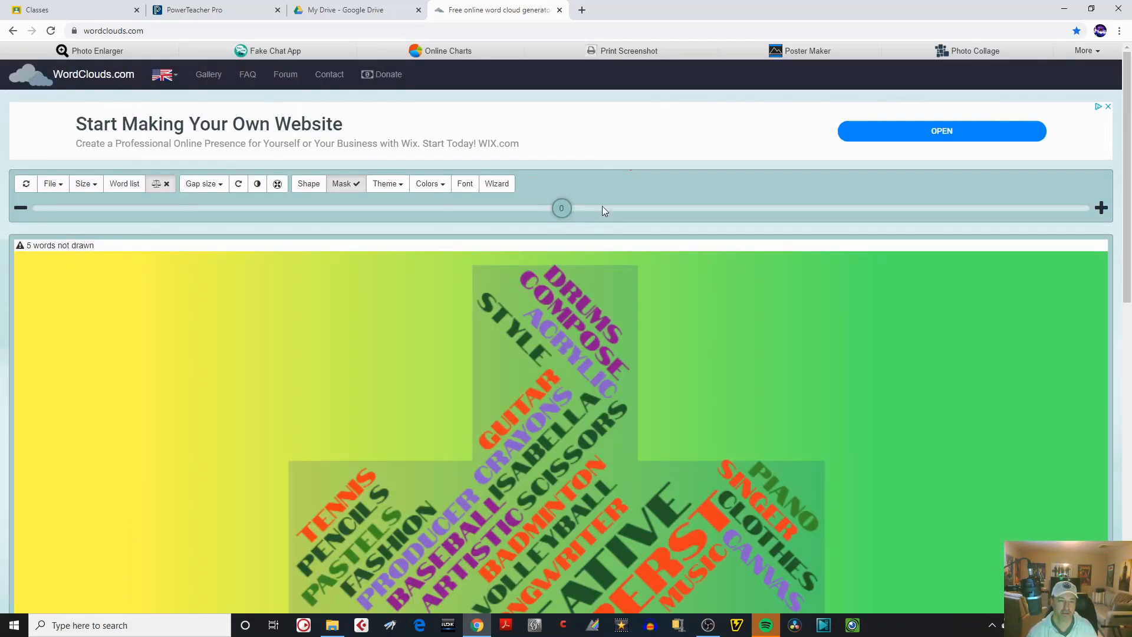
Reduce the word size of the reweighted cloud to -13 and look over the whole cross.
drag(563, 210, 493, 217)
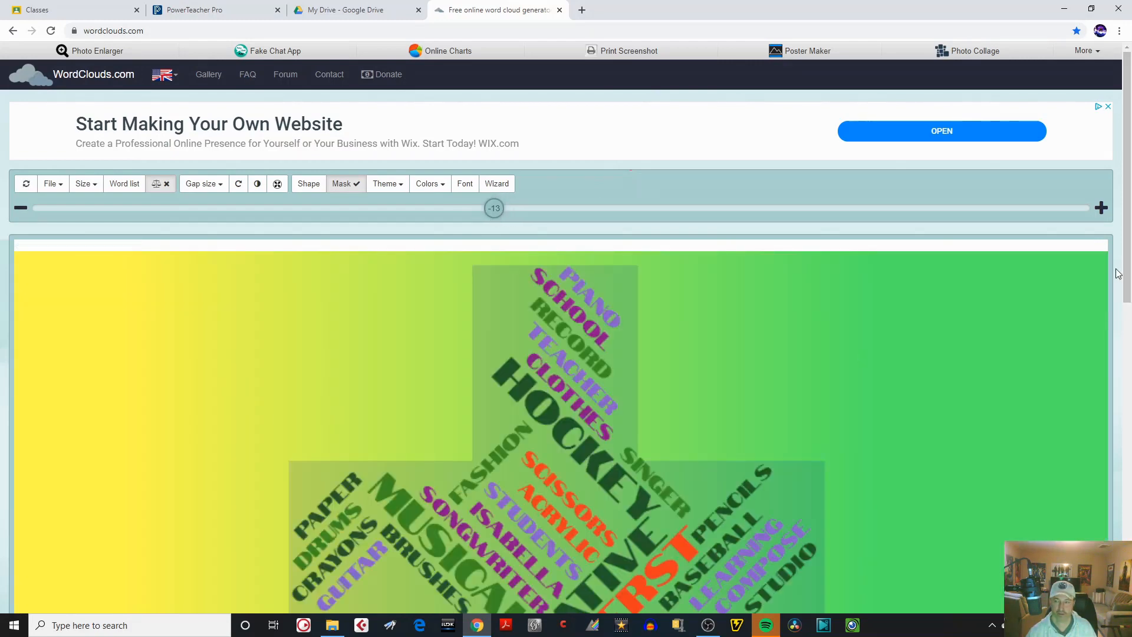
drag(1124, 274, 1126, 367)
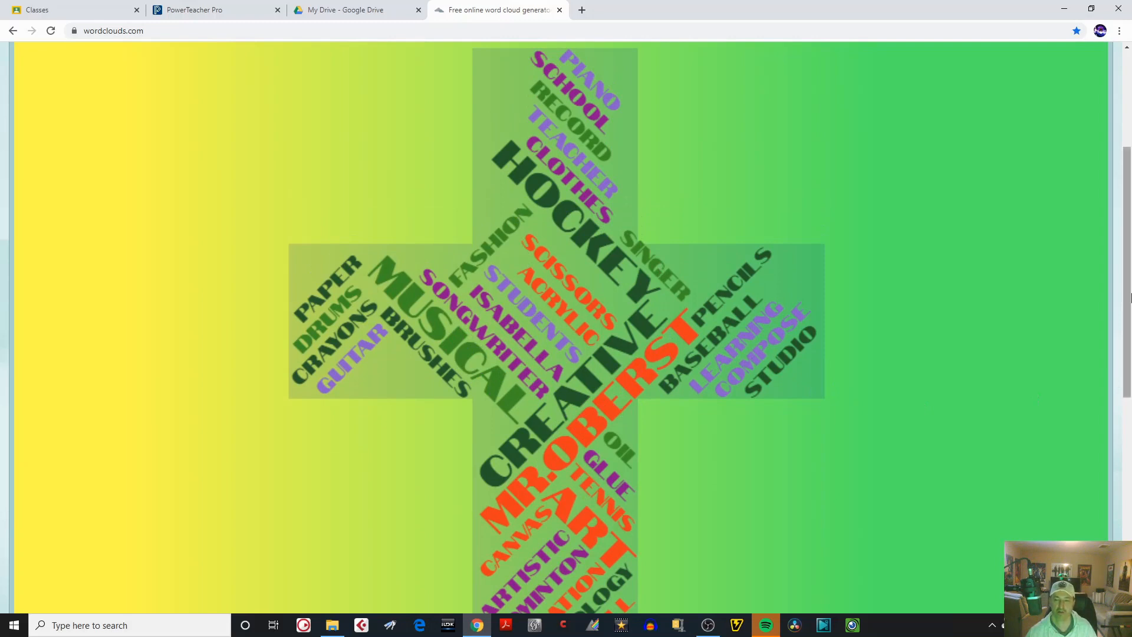
scroll(1129, 301, up, 4)
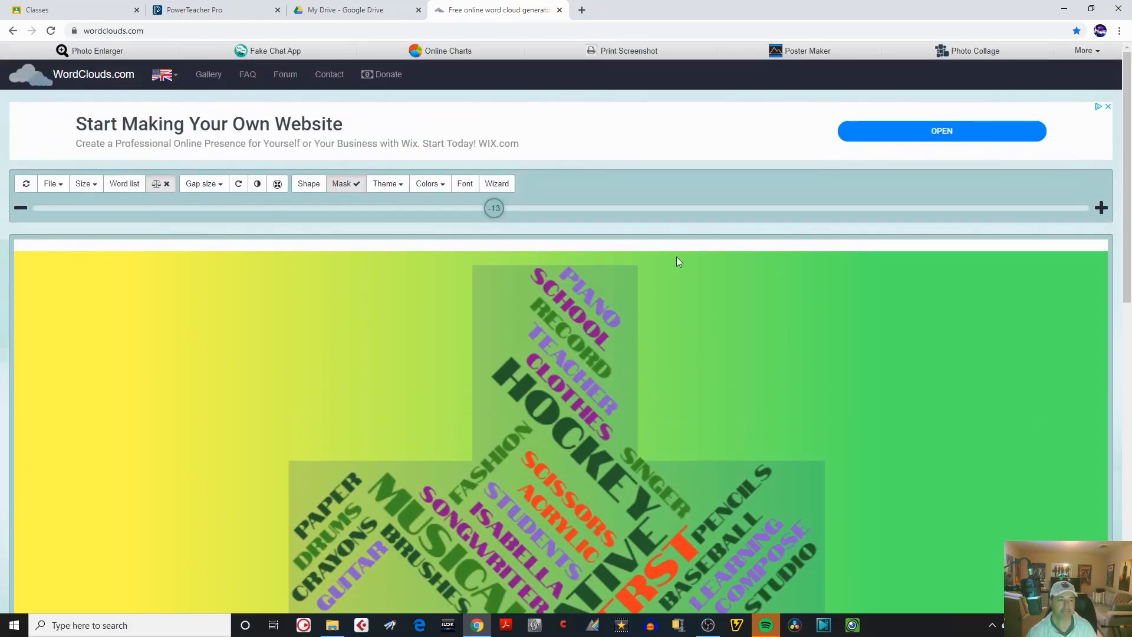
Set the size of the word cloud image to 1600×900 [16:9].
click(93, 190)
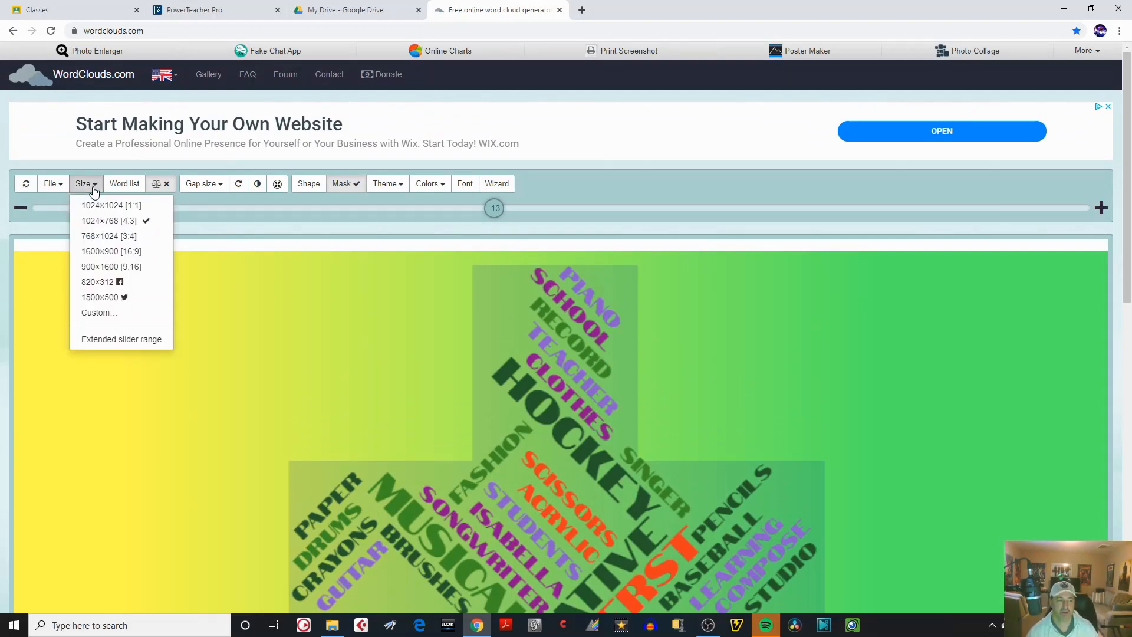
click(107, 252)
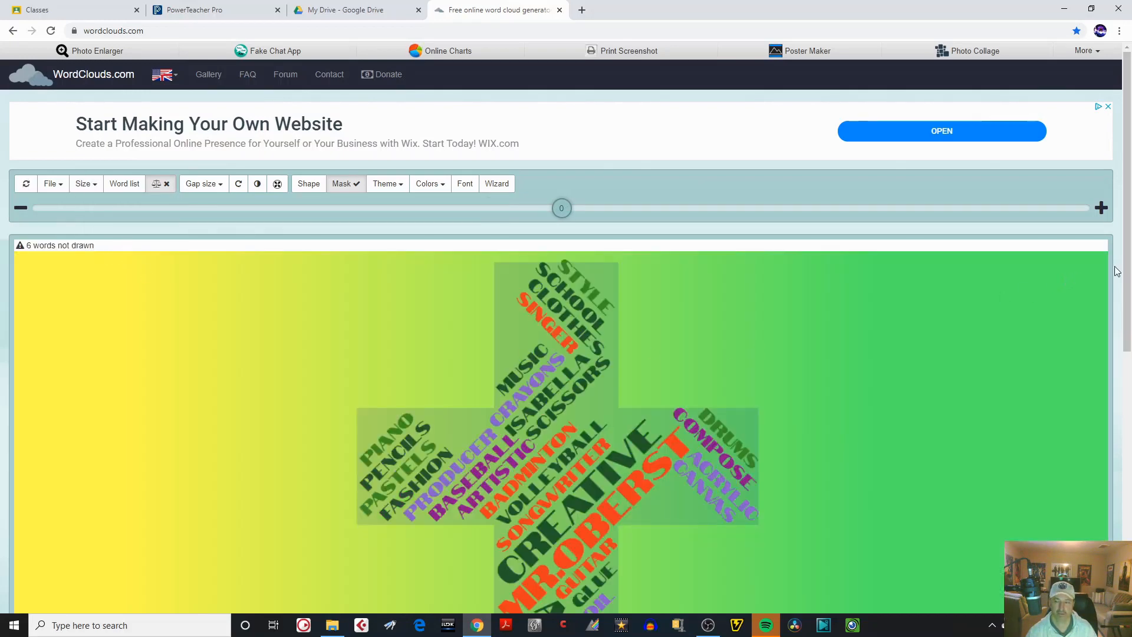
Set the size of the word cloud image to 1024×1024 [1:1] and look over the redrawn cross.
scroll(1118, 283, down, 5)
scroll(1119, 319, up, 4)
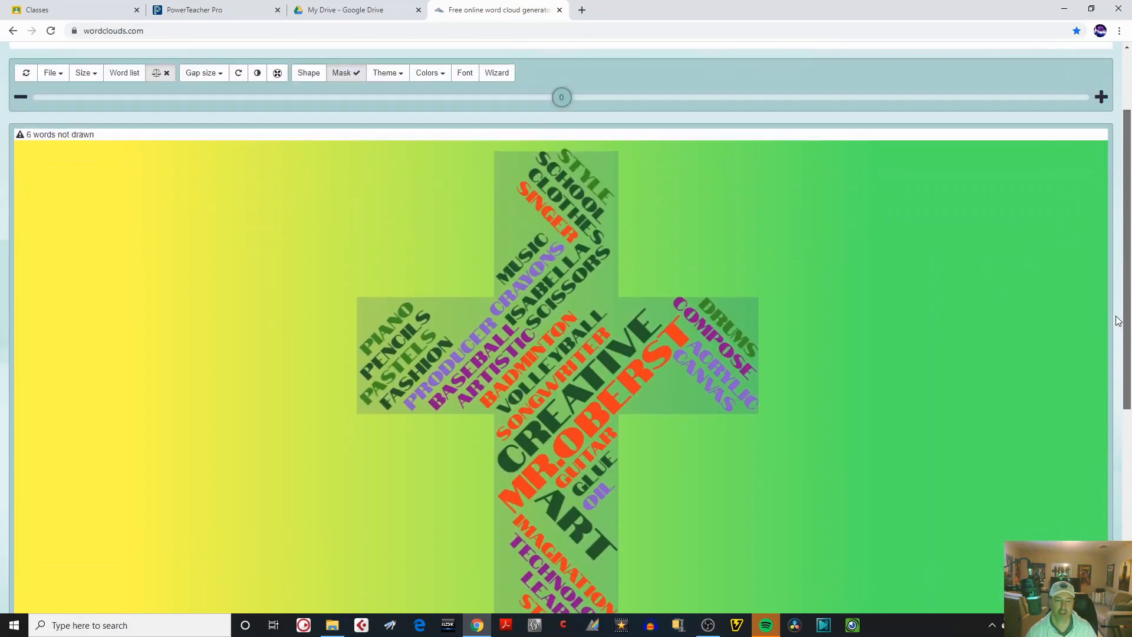
drag(1116, 316, 1115, 299)
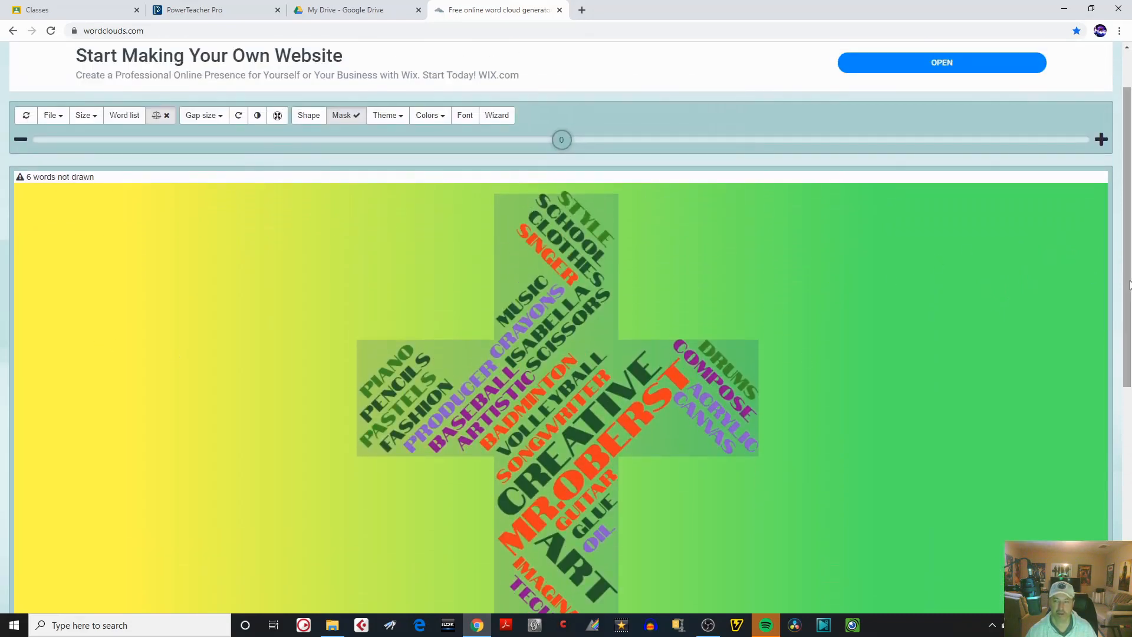
scroll(1086, 224, up, 2)
click(99, 187)
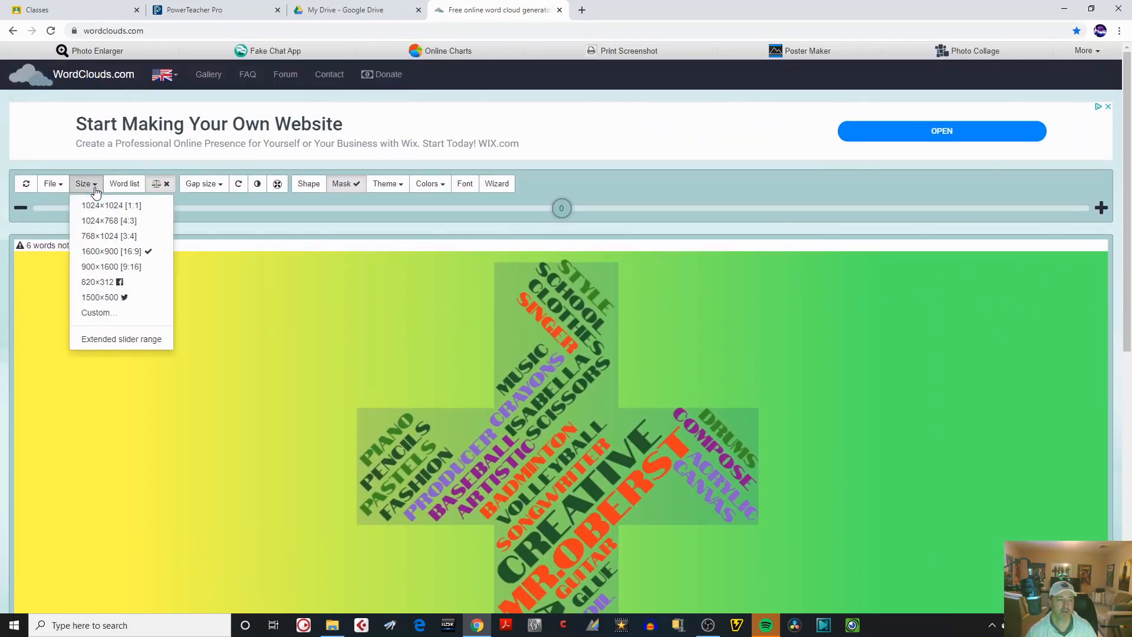
click(97, 202)
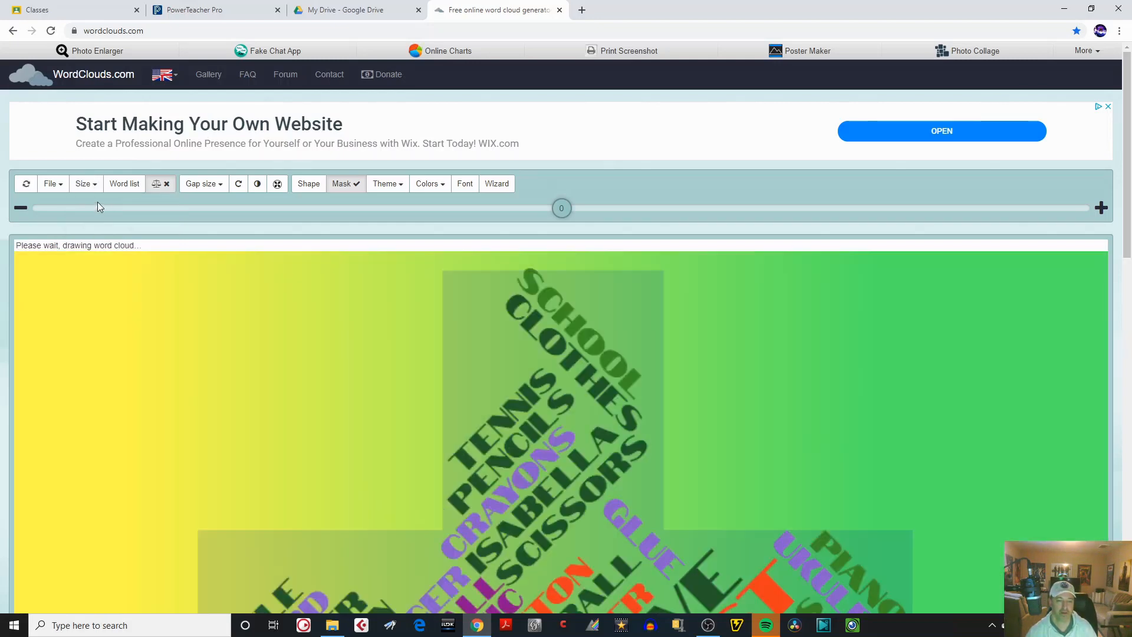
mouse_move(1127, 206)
mouse_down()
mouse_move(1123, 481)
mouse_move(1124, 199)
mouse_up()
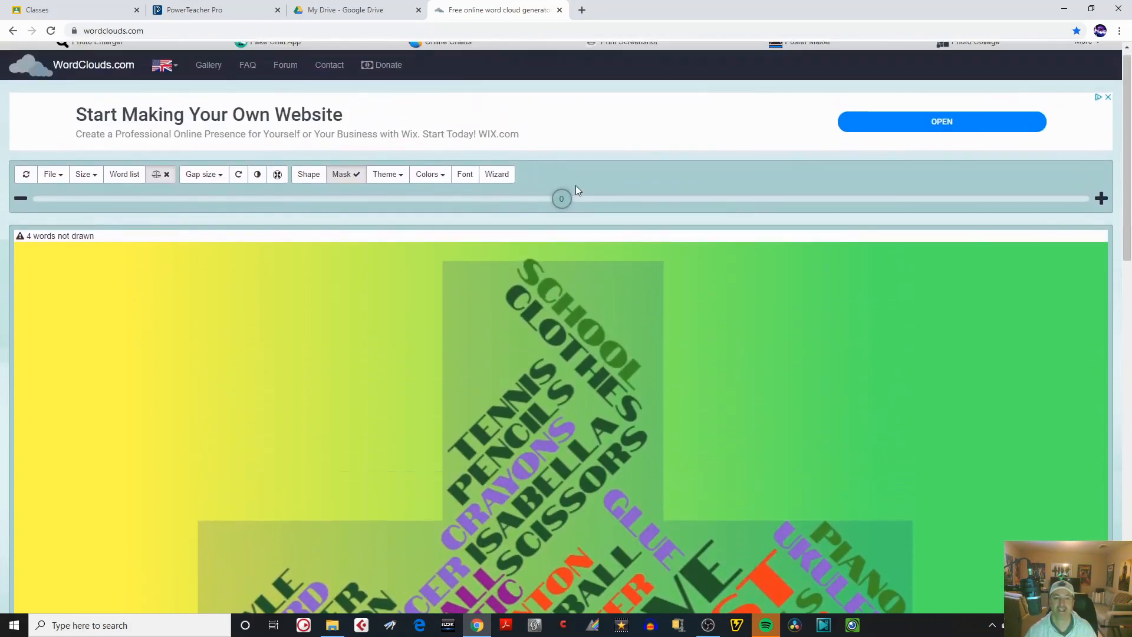
Reduce the word size of the square cloud to -13 and check the whole cross.
click(94, 179)
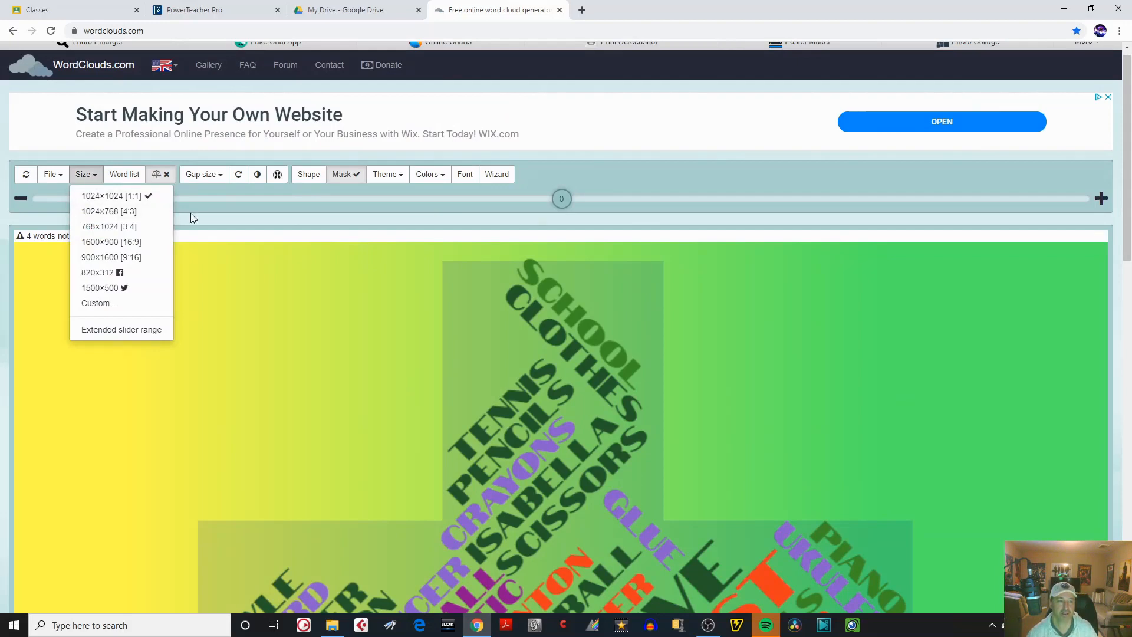
click(252, 199)
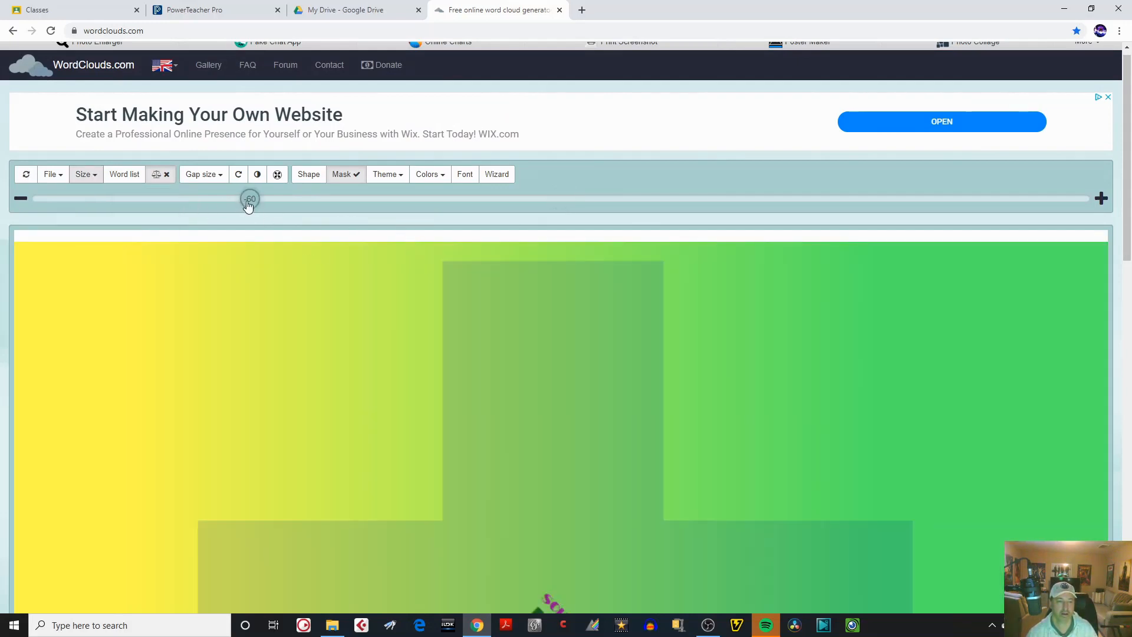
mouse_move(248, 206)
mouse_down()
mouse_move(381, 215)
mouse_move(380, 204)
mouse_move(507, 204)
mouse_move(497, 204)
mouse_up()
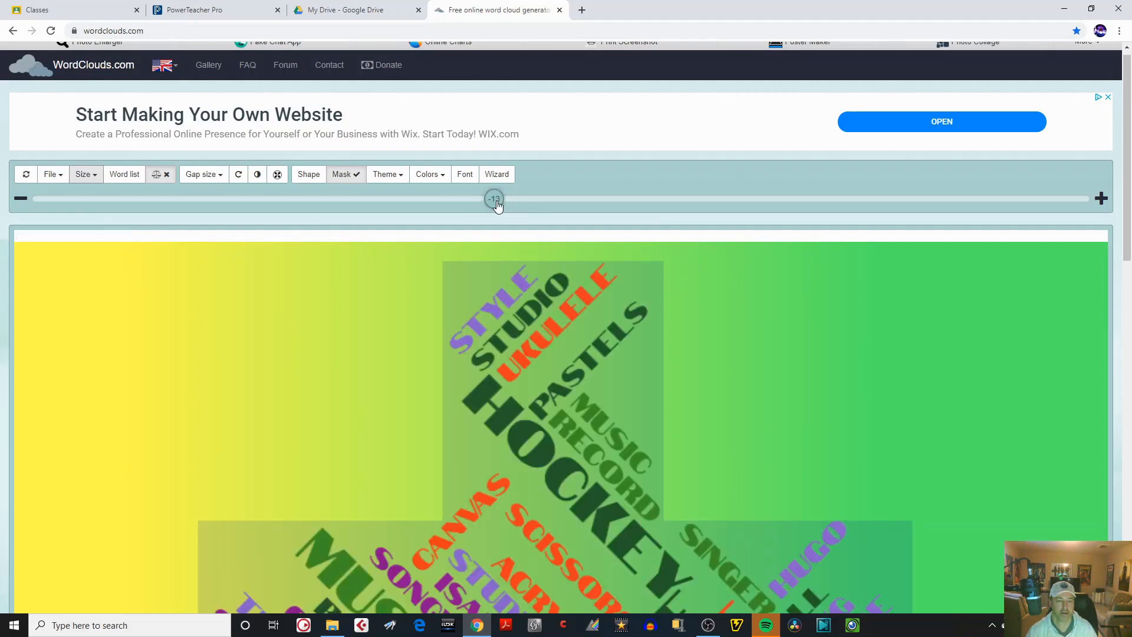
drag(1131, 274, 1092, 233)
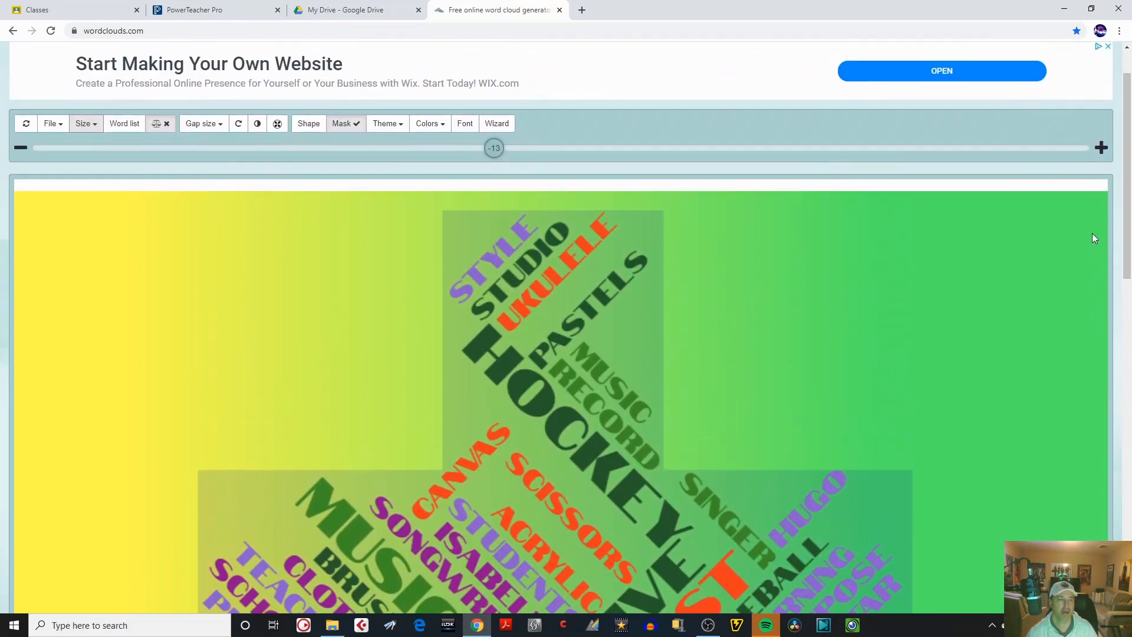
Randomize the word arrangement three times, checking the layout of the cross between tries.
click(29, 130)
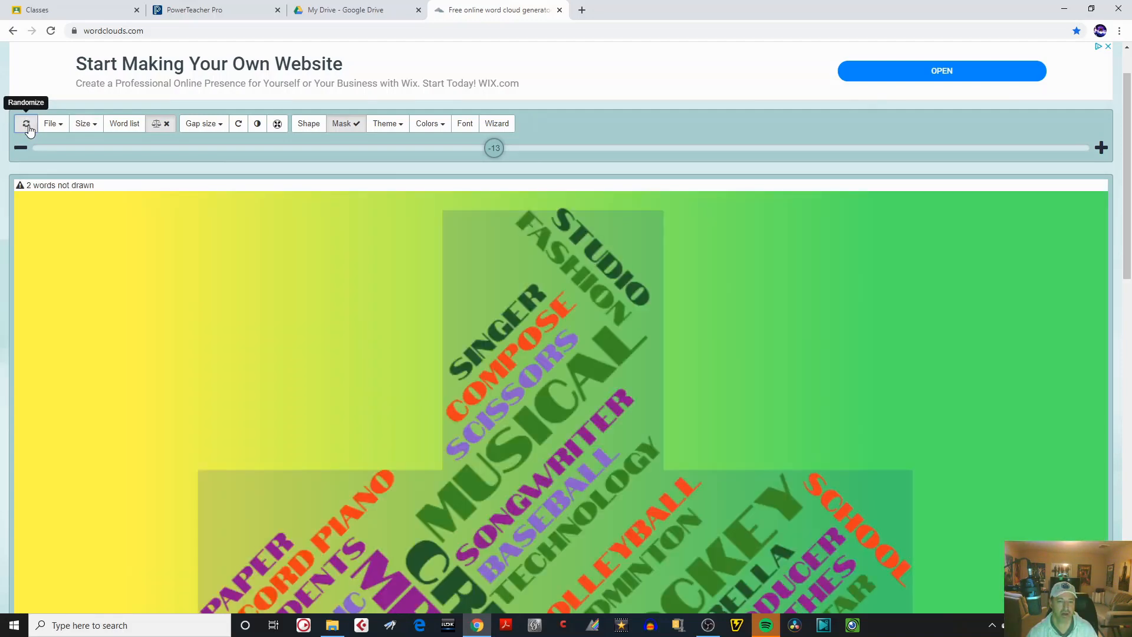
click(29, 129)
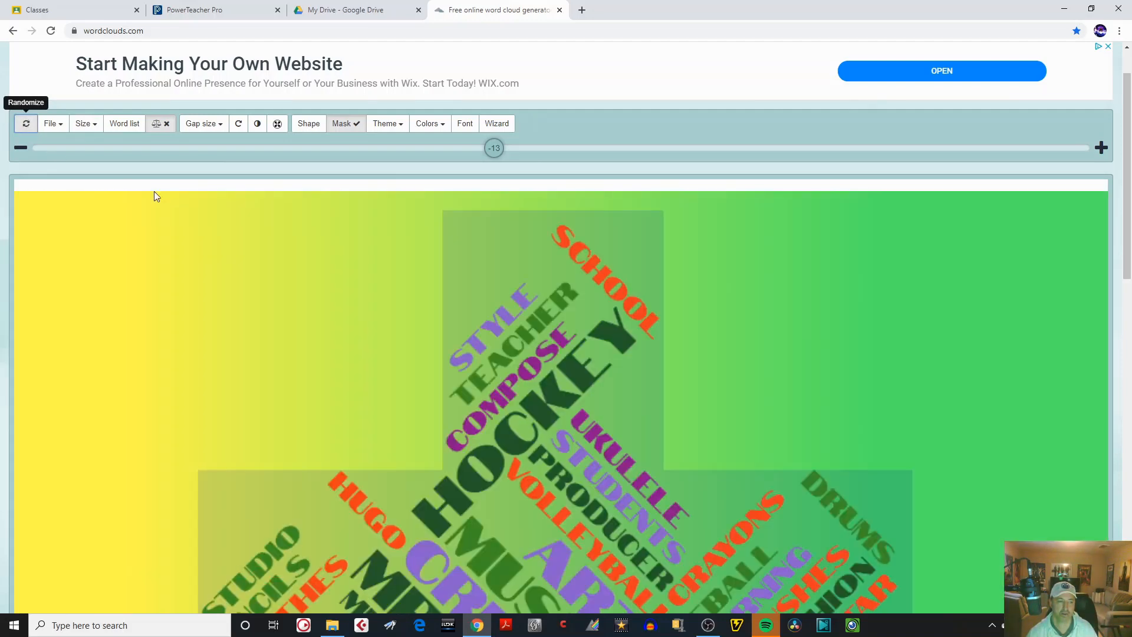
drag(1130, 192, 1108, 178)
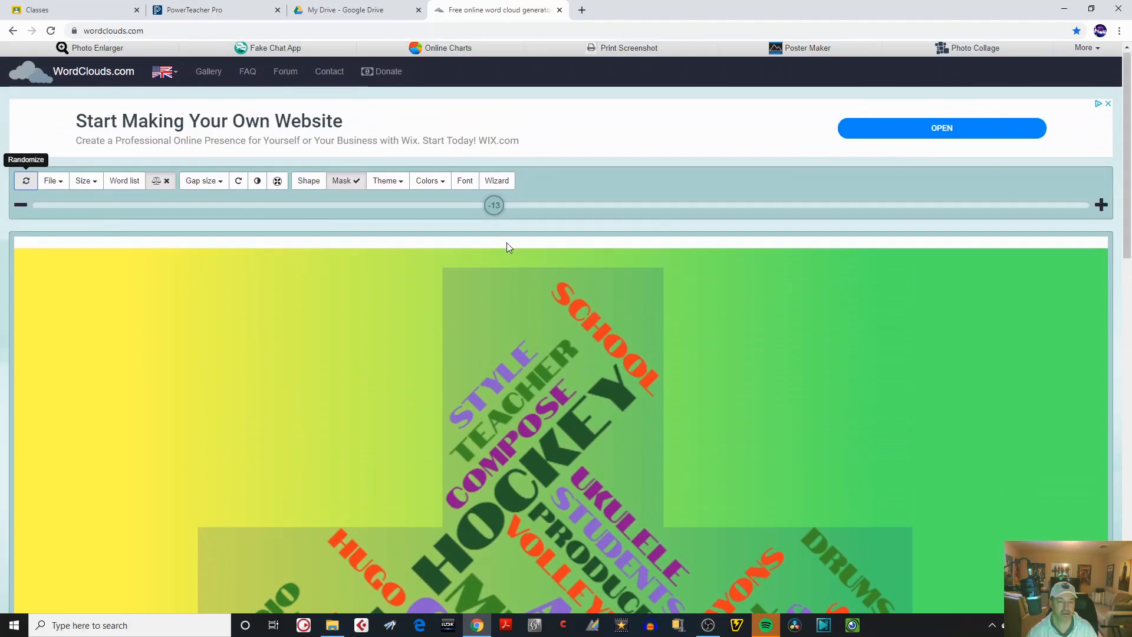
click(26, 183)
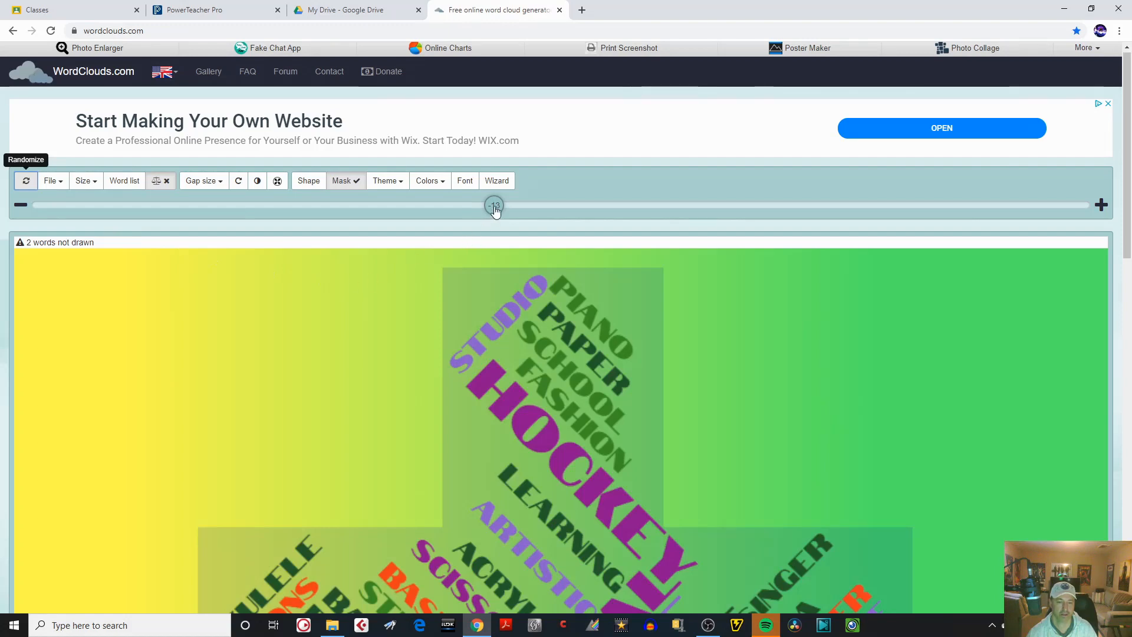
drag(1127, 220, 896, 203)
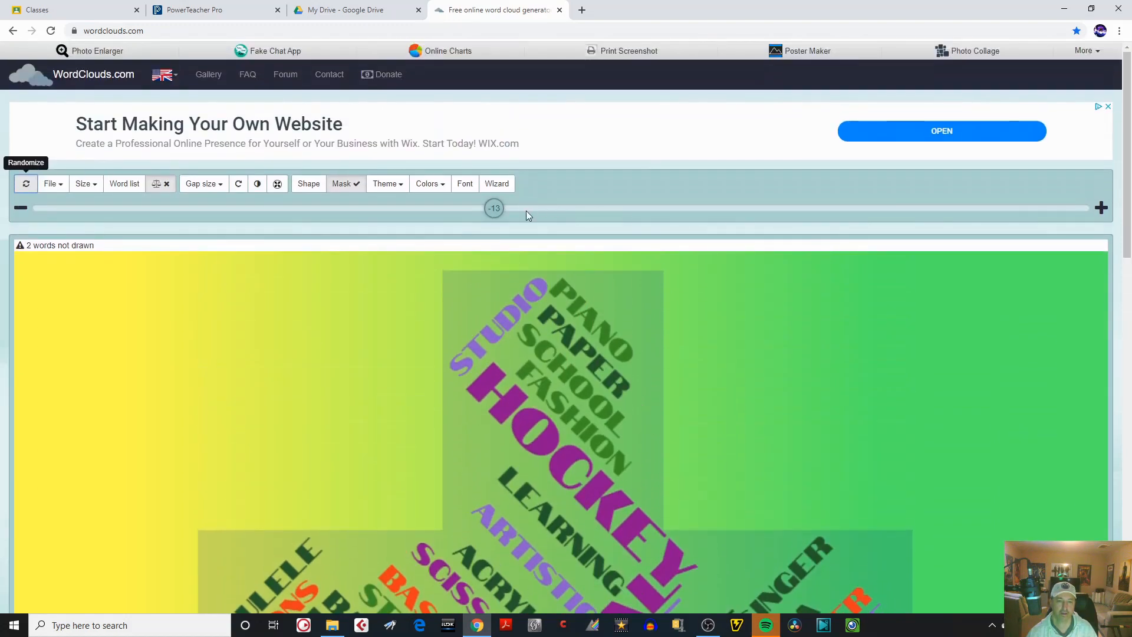
Fine-tune the word size to -15 and look over the resulting cloud.
drag(490, 213, 480, 215)
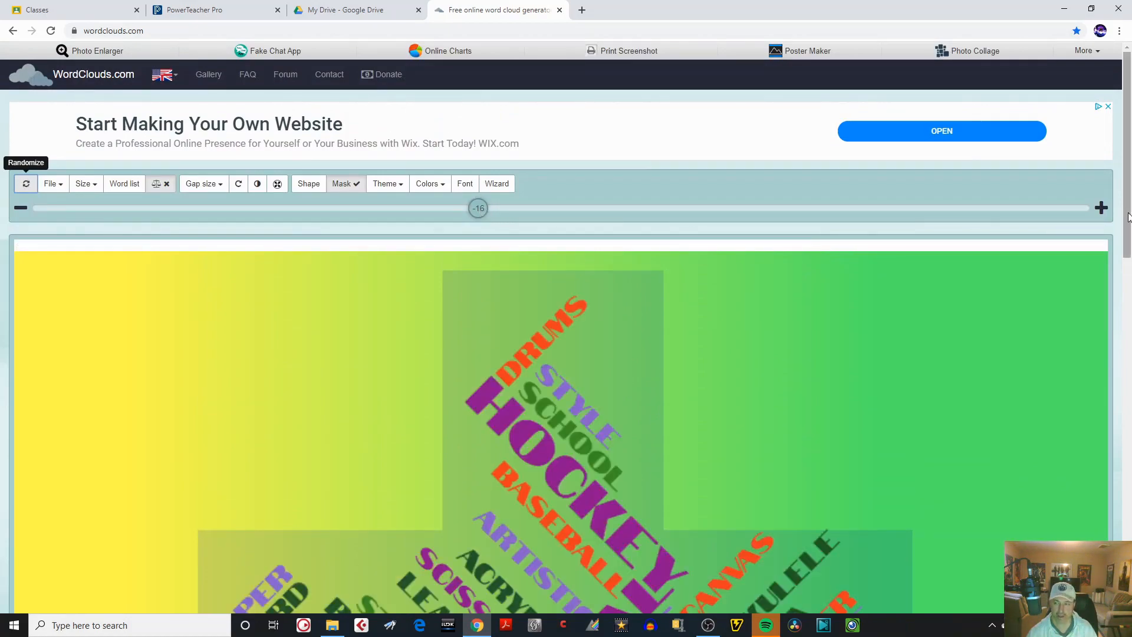
mouse_move(1127, 181)
mouse_down()
mouse_move(1128, 395)
mouse_move(1129, 181)
mouse_up()
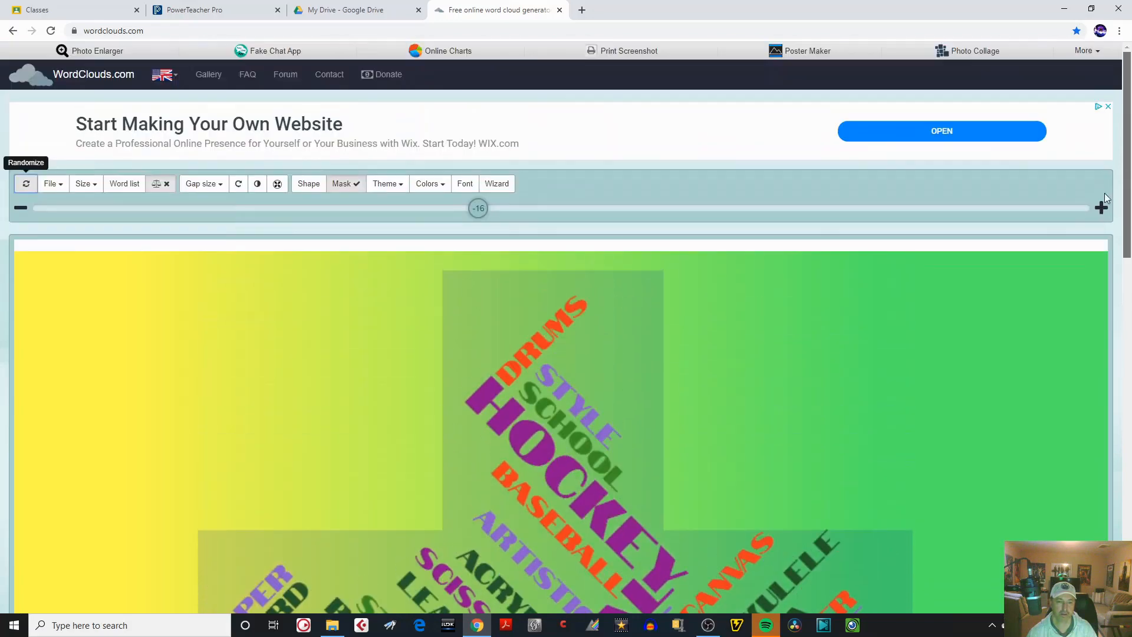
drag(485, 216, 484, 217)
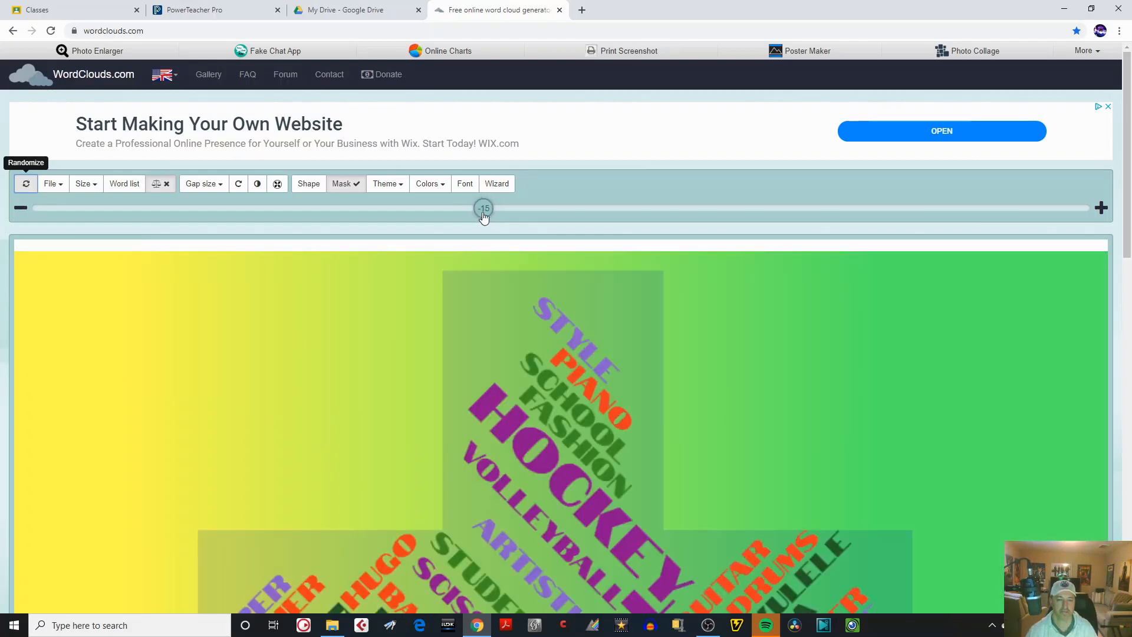
drag(1128, 206, 1111, 188)
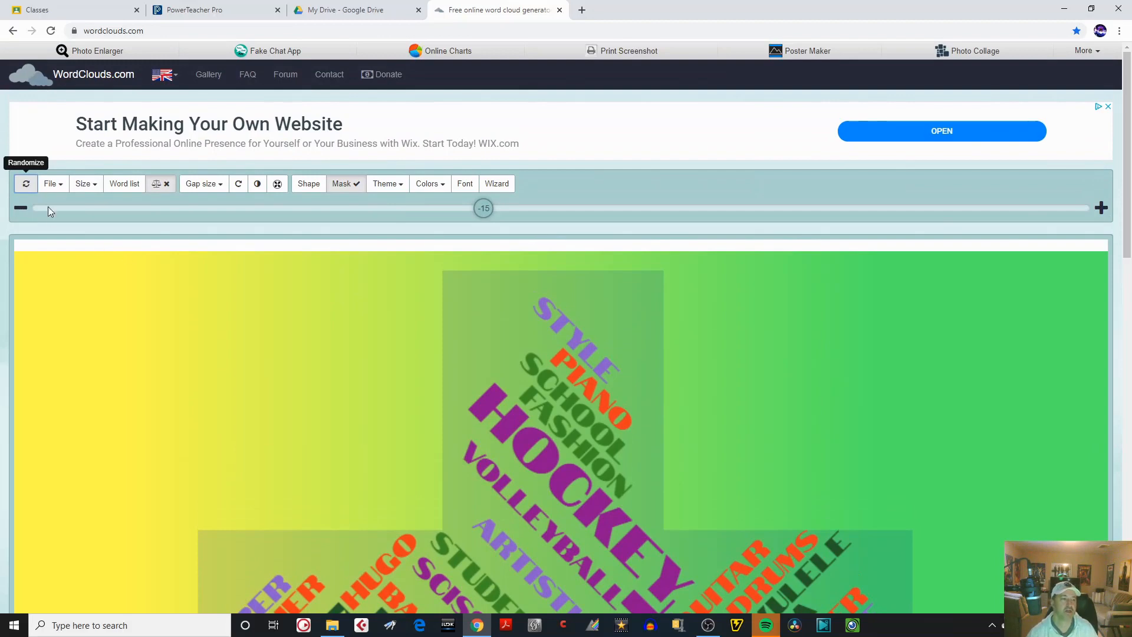
click(61, 188)
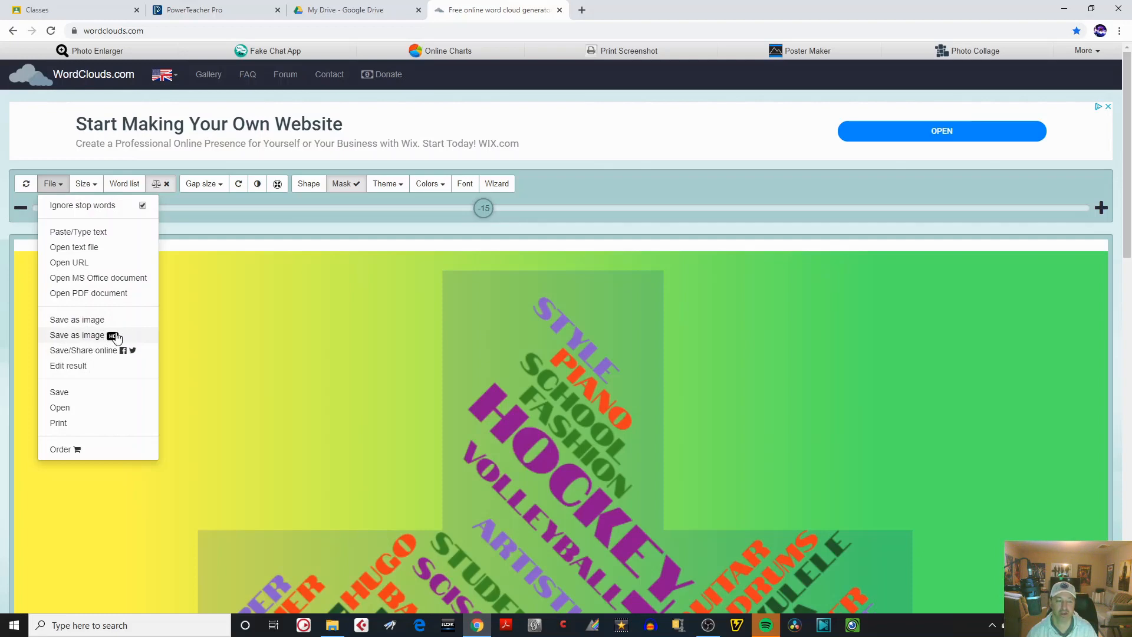
click(87, 335)
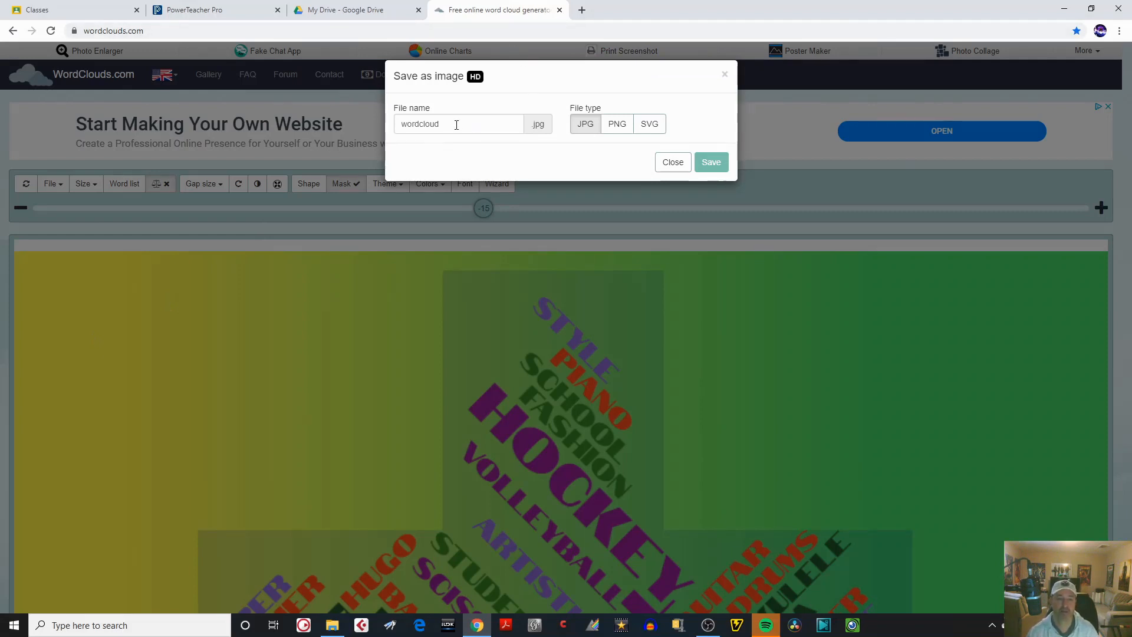
drag(457, 125, 376, 122)
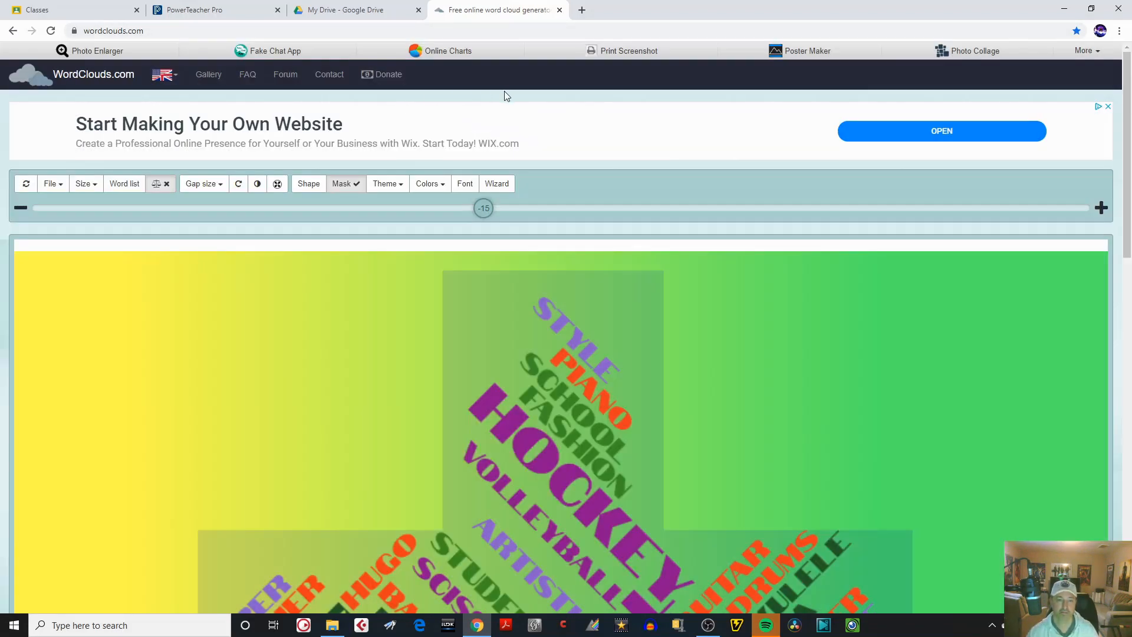
Start saving the word cloud as an HD image and clear the default file name.
click(59, 184)
click(88, 338)
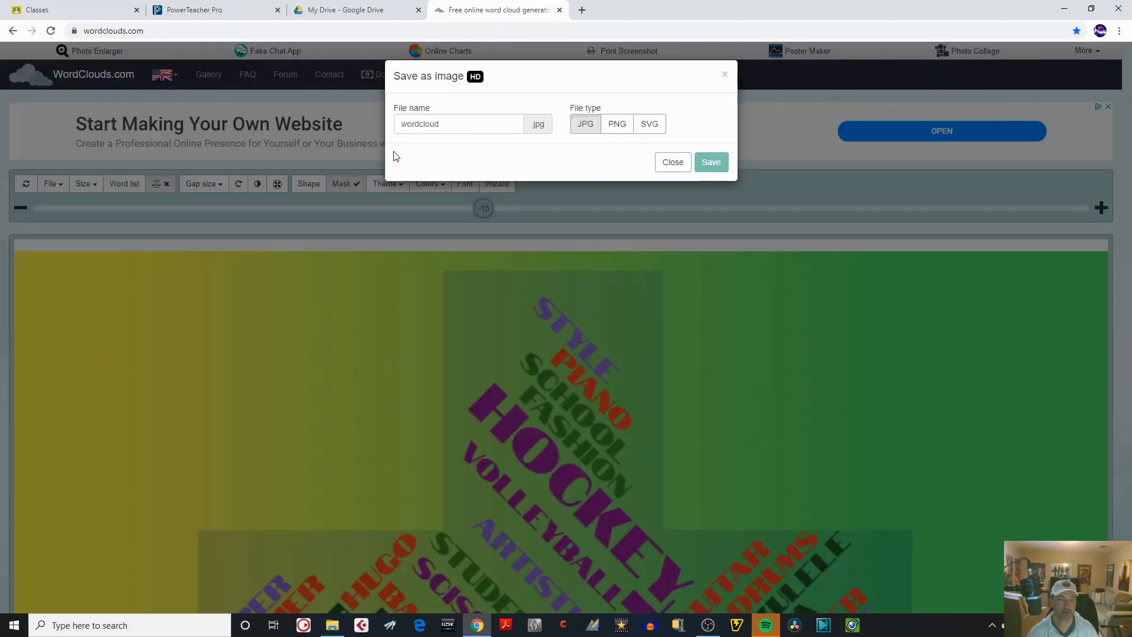
click(460, 128)
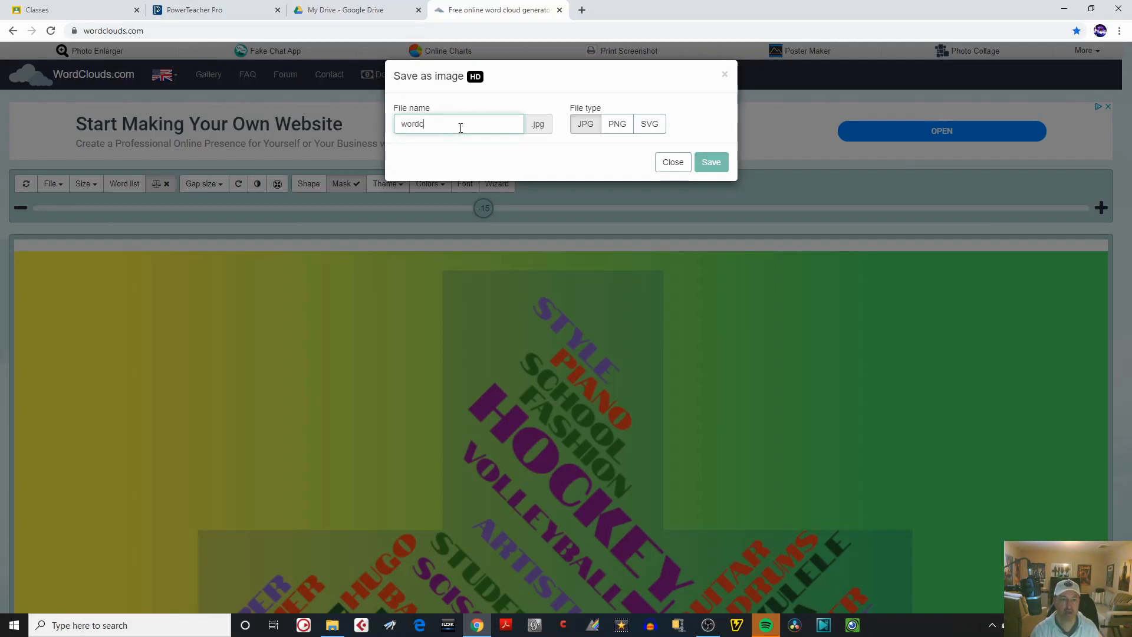
key(BackSpace)
key(BackSpace)
key(BackSpace)
key(BackSpace)
key(BackSpace)
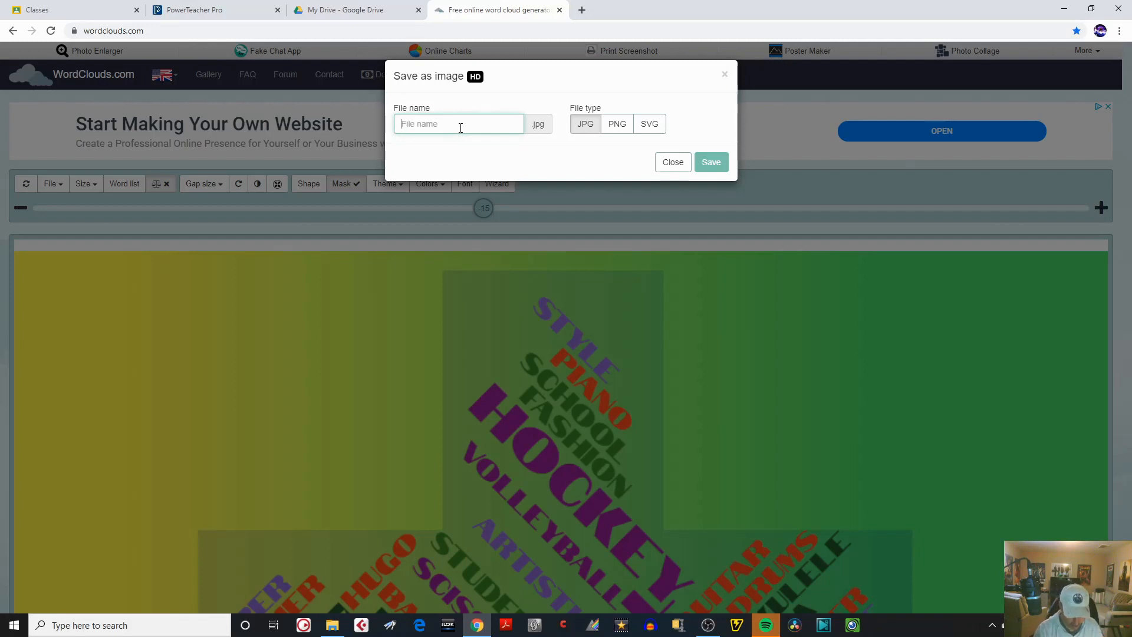
text(mR. o wORDCLOUD DEMO)
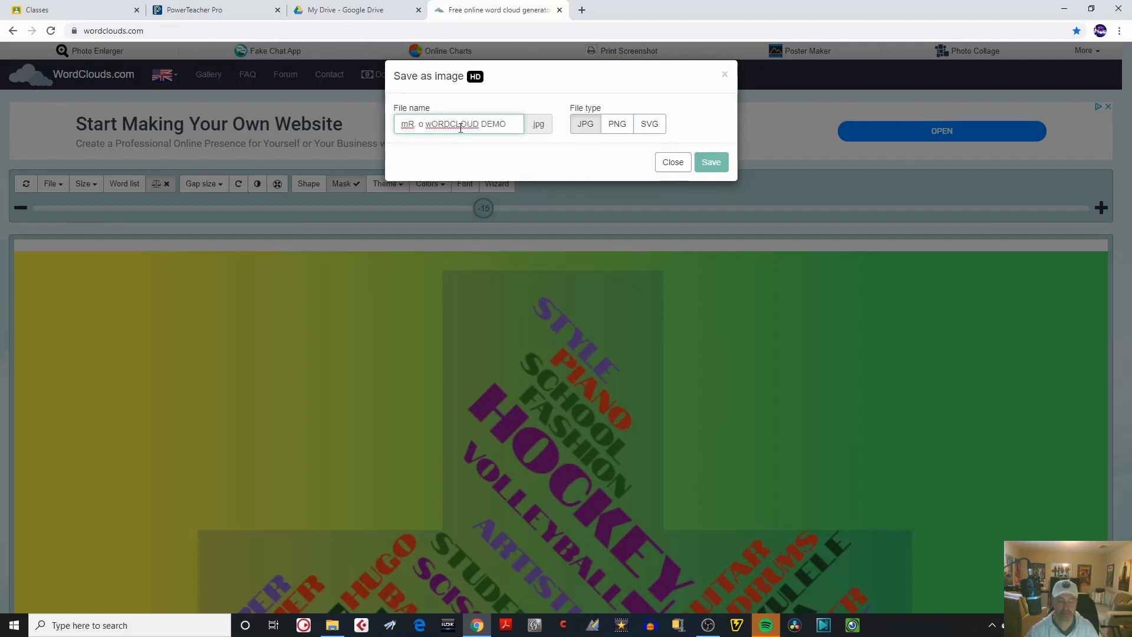
text(M)
key(BackSpace)
key(BackSpace)
key(BackSpace)
key(BackSpace)
key(BackSpace)
key(BackSpace)
key(BackSpace)
key(BackSpace)
key(BackSpace)
key(BackSpace)
key(BackSpace)
key(BackSpace)
key(BackSpace)
key(BackSpace)
key(BackSpace)
key(BackSpace)
key(BackSpace)
key(BackSpace)
key(BackSpace)
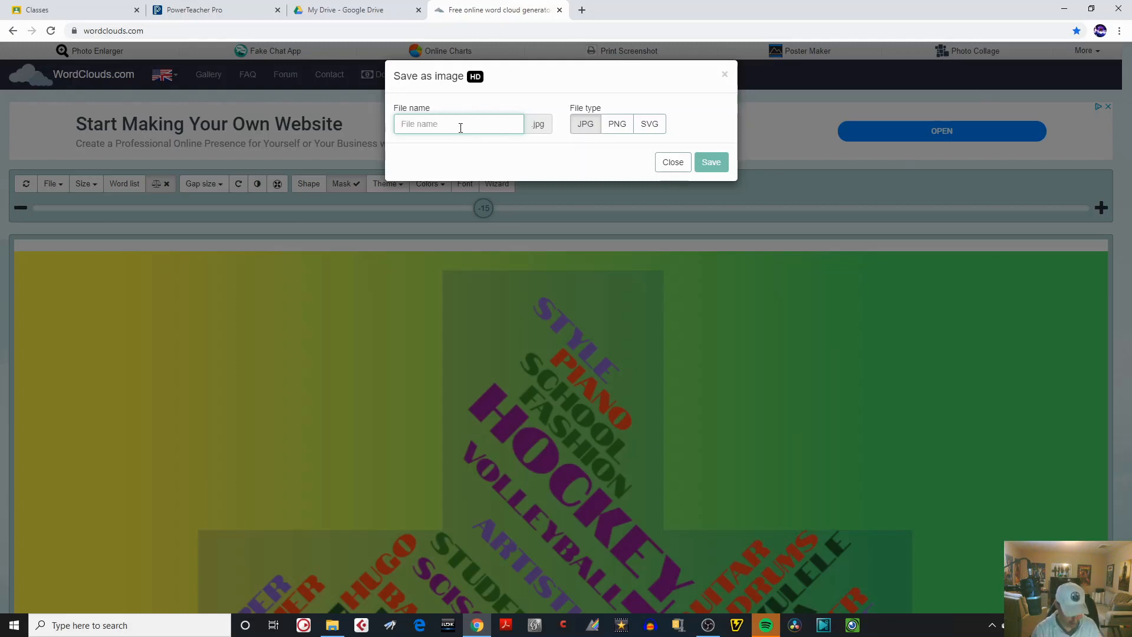
Name the HD JPG image with the teacher's short name followed by "Wordcloud Demo" and generate it.
text(Mr. O Wordcloud D)
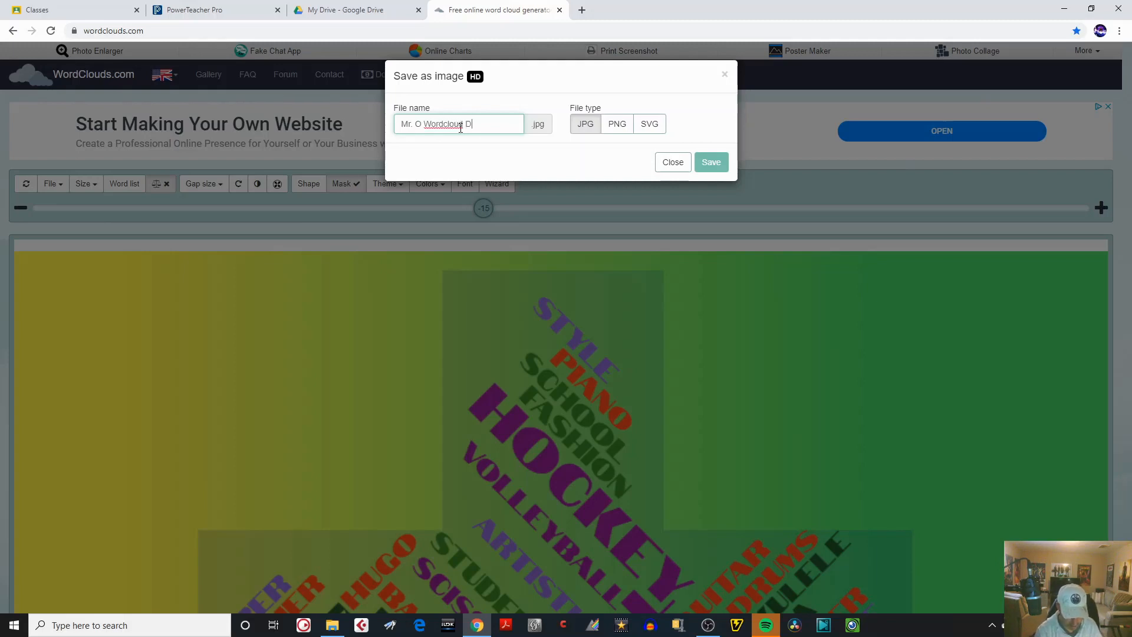
text(emo)
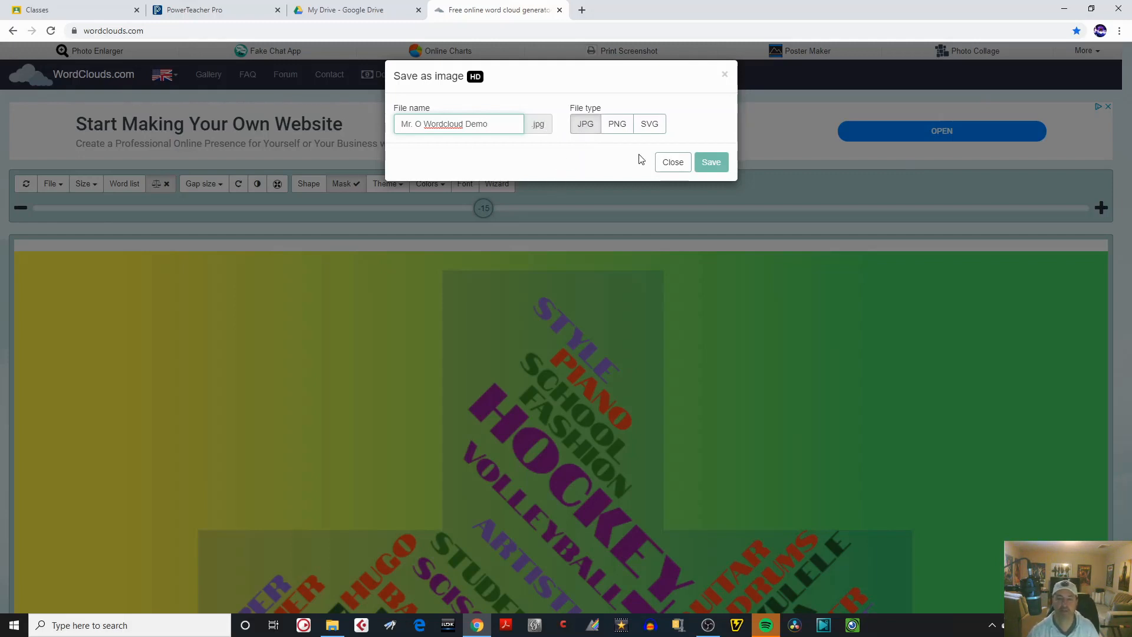
click(711, 163)
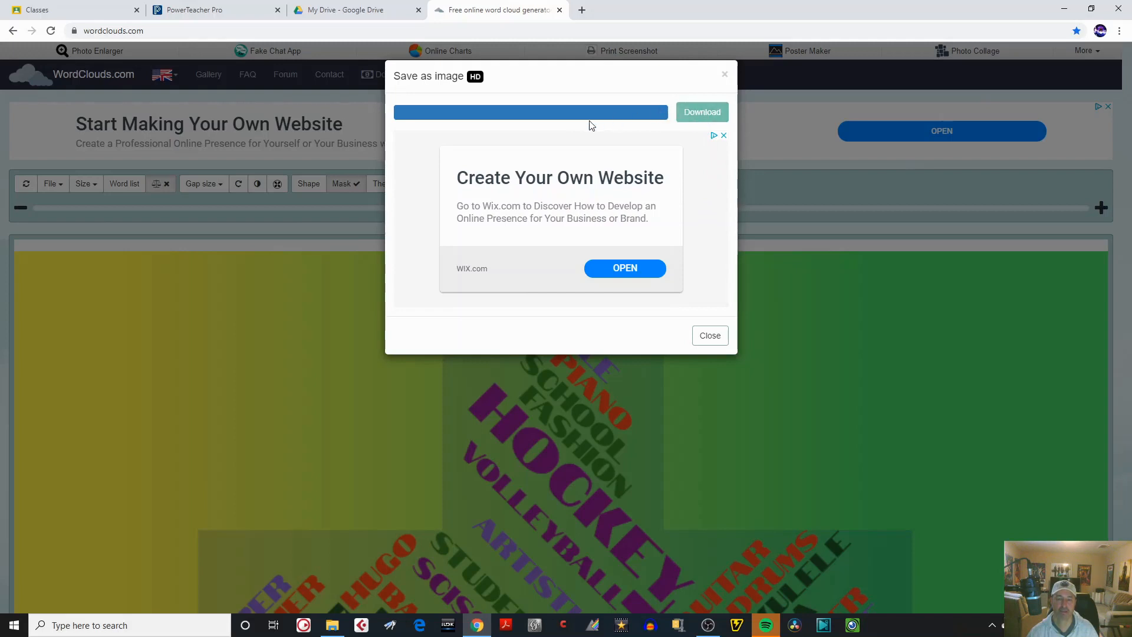
Download the generated image to the D: drive, in School > Art Lessons Online related 2020 > WordCloud examples.
click(703, 114)
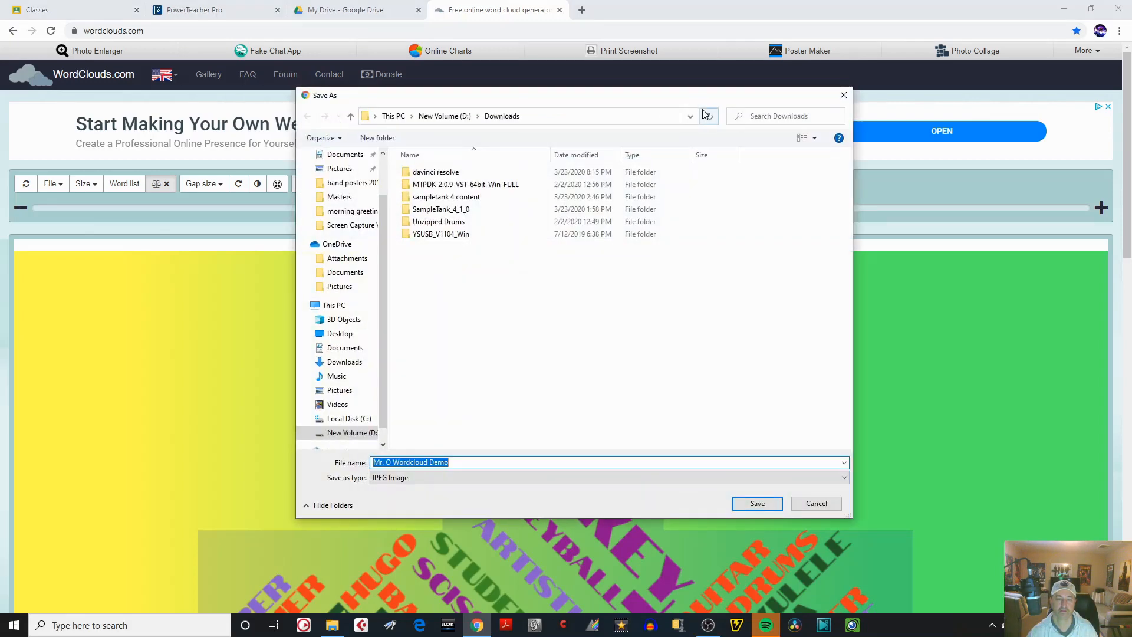
click(352, 433)
double_click(425, 272)
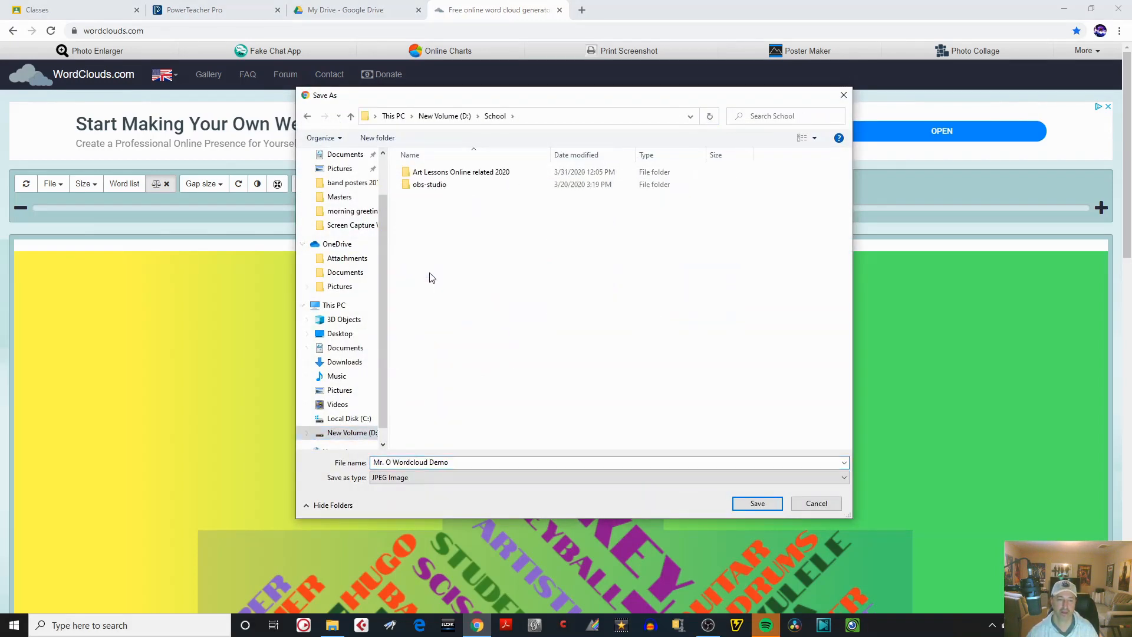
double_click(452, 172)
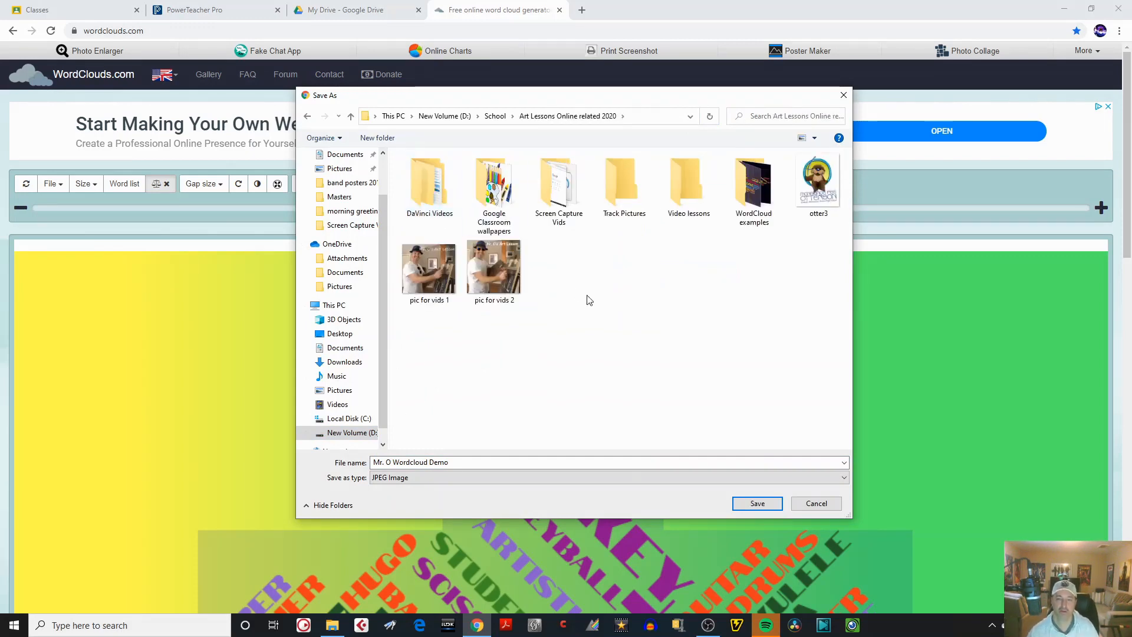
double_click(757, 188)
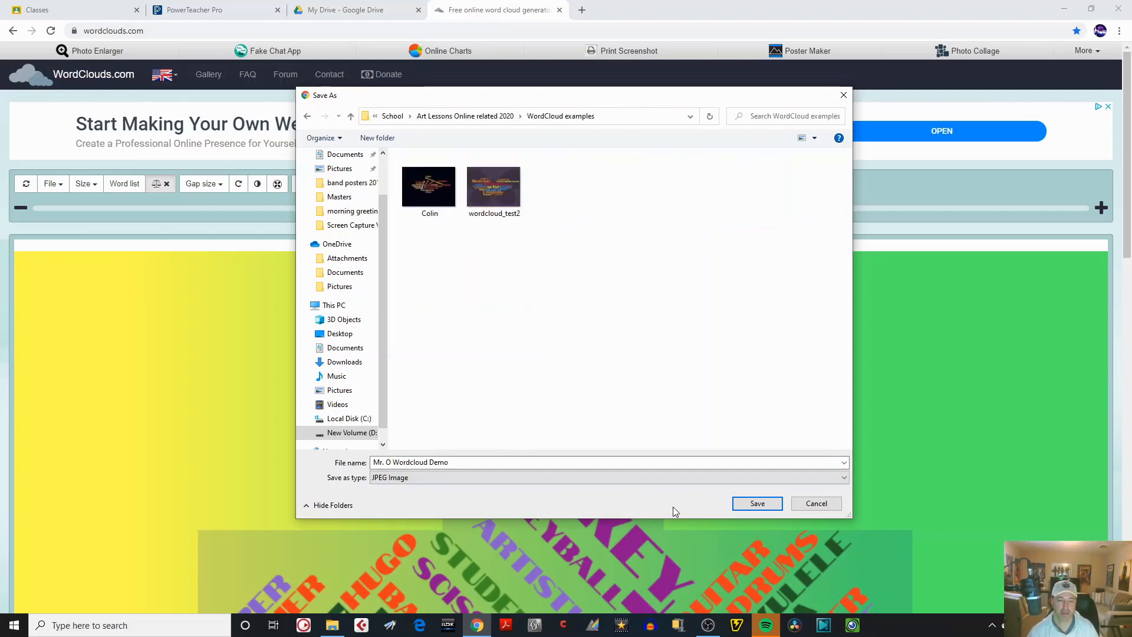
click(759, 503)
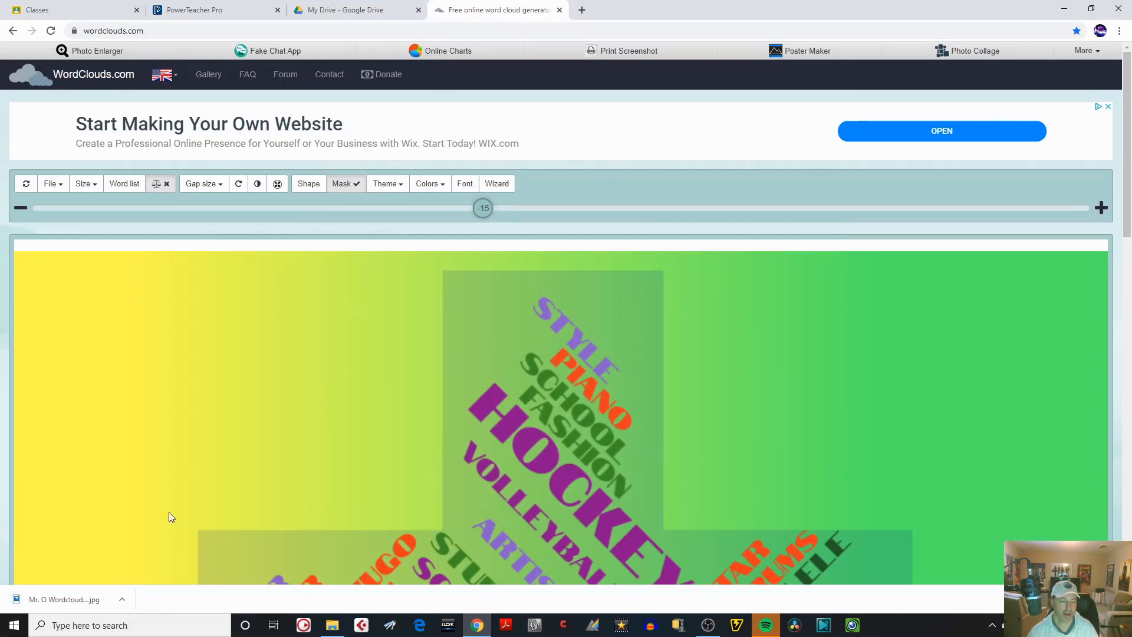
Open the downloaded word cloud image, view it in a maximized window, close it and minimize the browser.
click(123, 599)
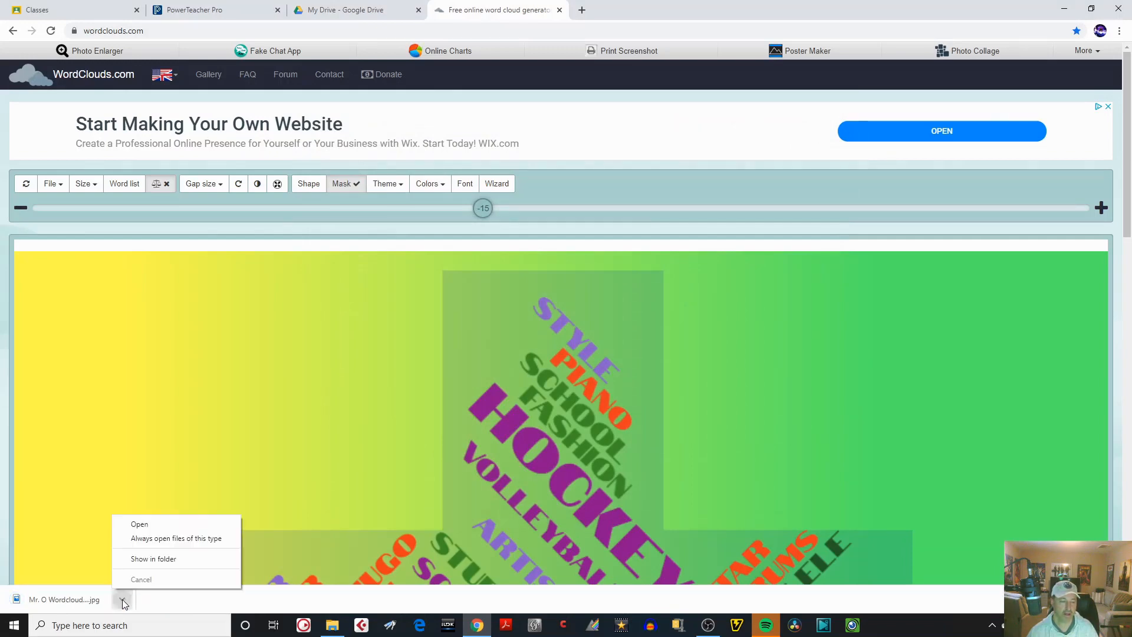
click(158, 530)
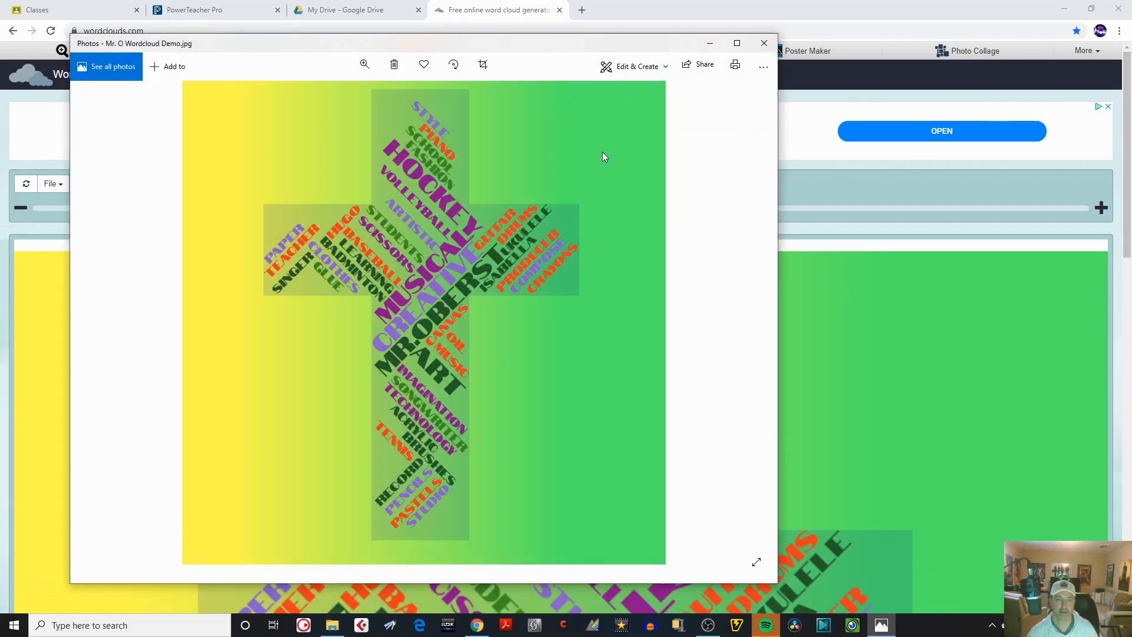
click(738, 43)
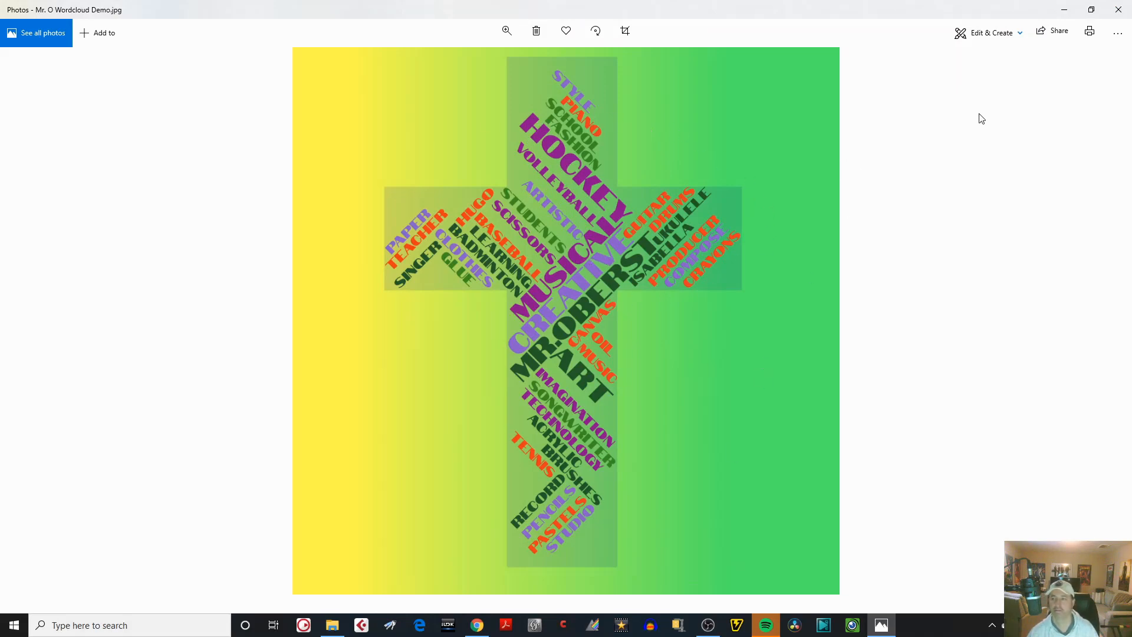
click(1118, 10)
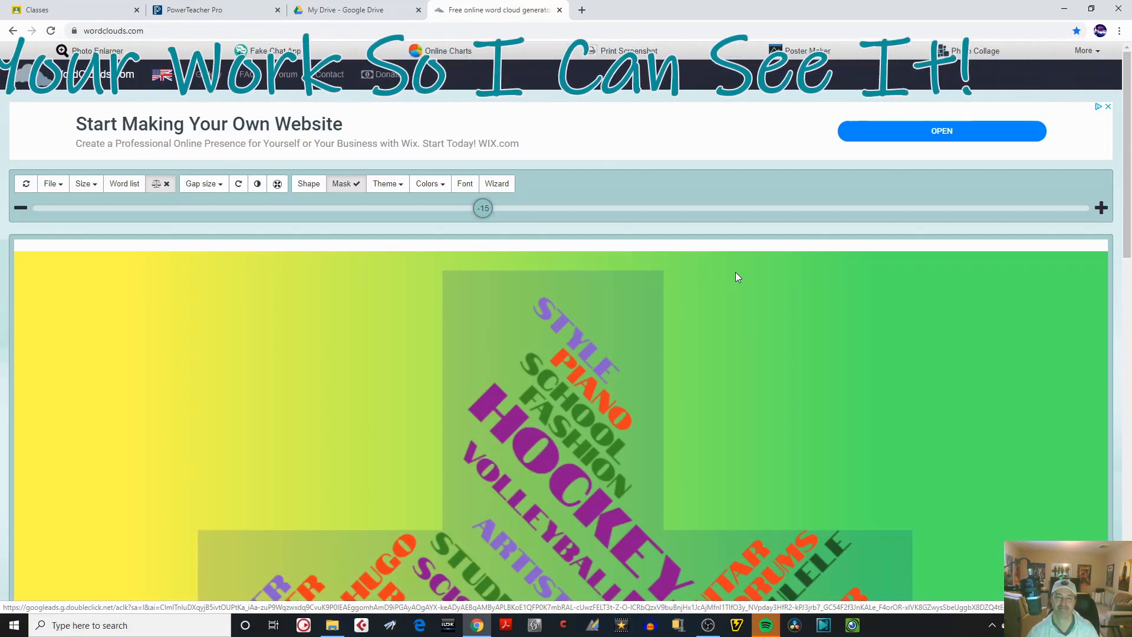
click(1067, 8)
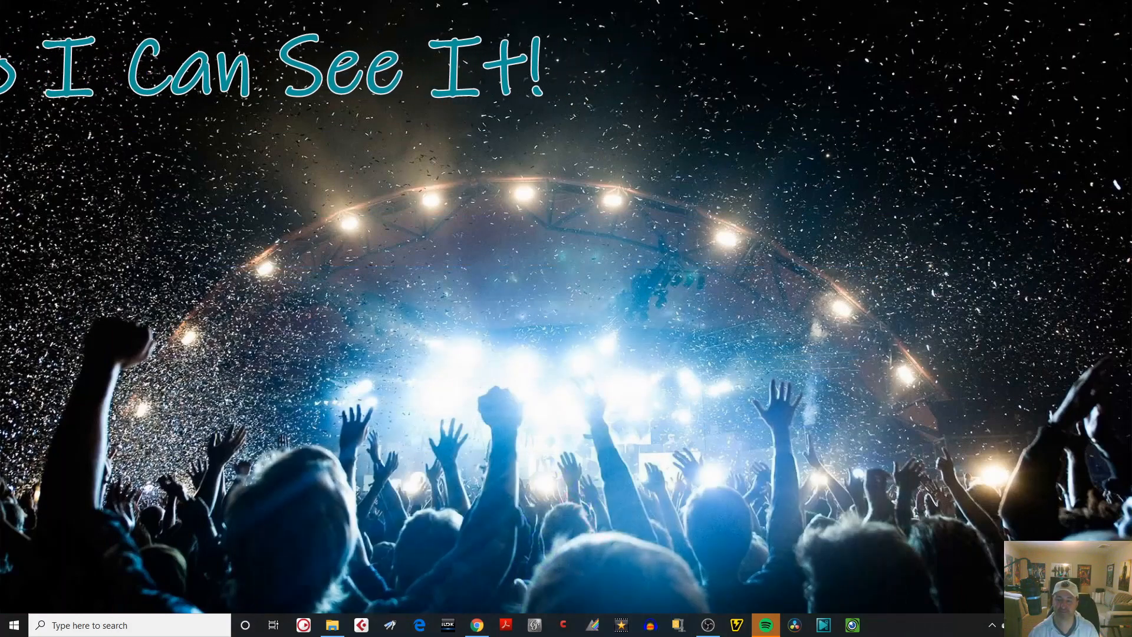